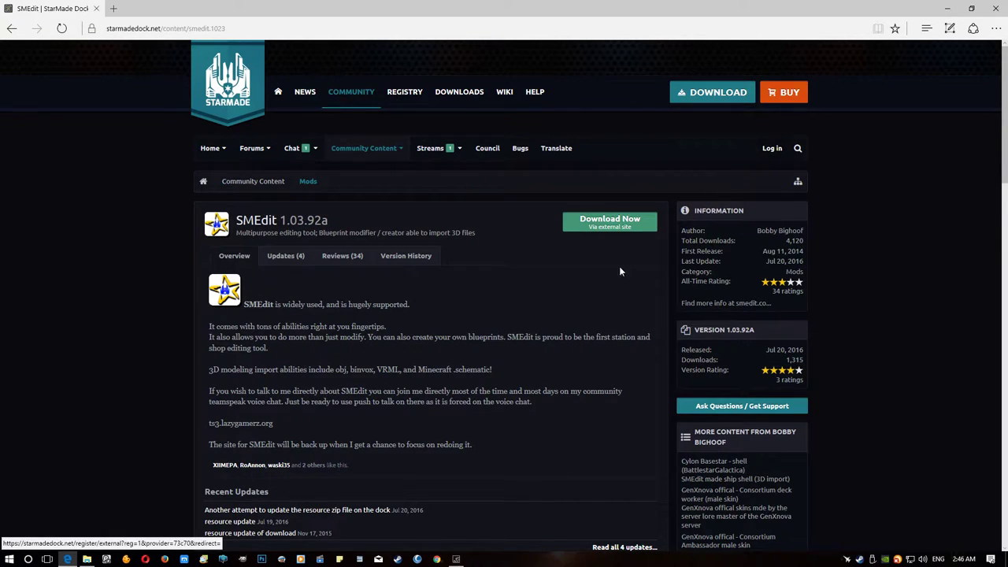
Start downloading SMEdit.zip (SMEdit 1.03.92a) from its StarMade Dock mod page
left_click(603, 224)
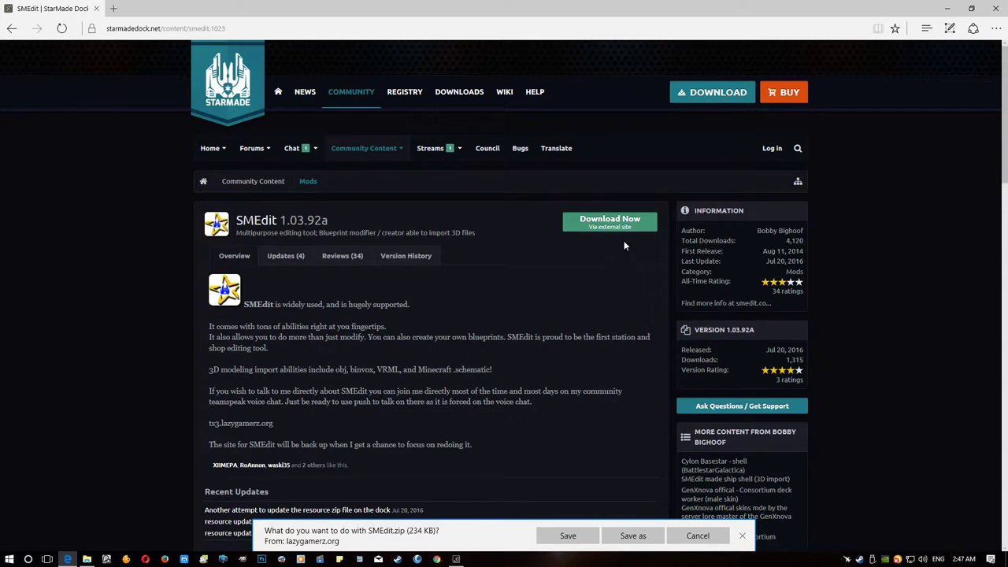
left_click(685, 542)
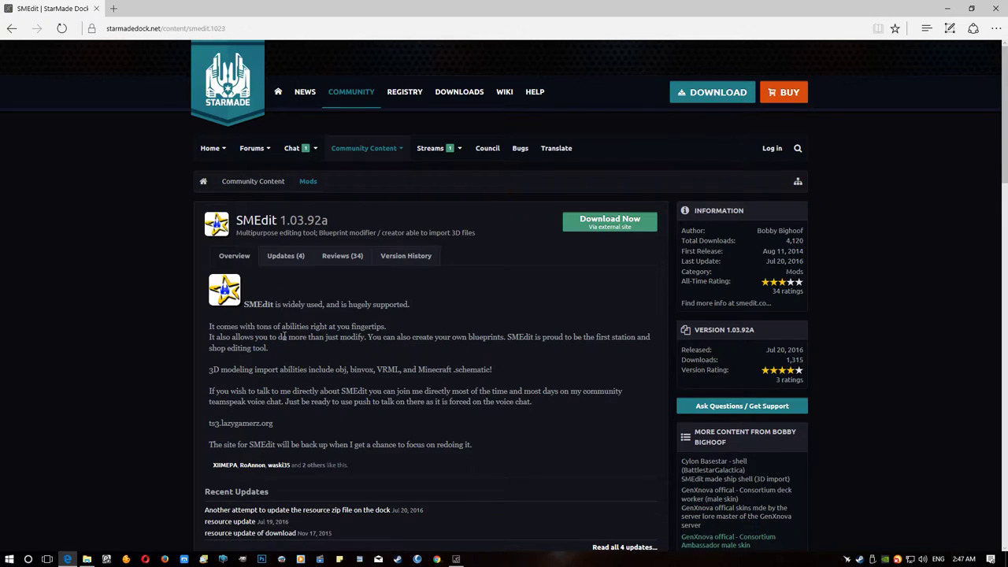
left_click(587, 230)
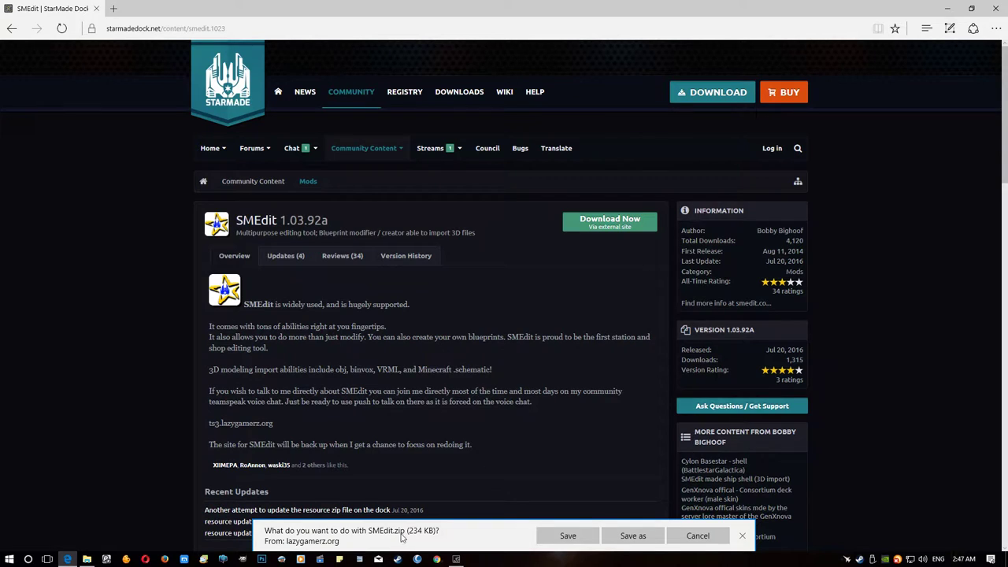
left_click(689, 538)
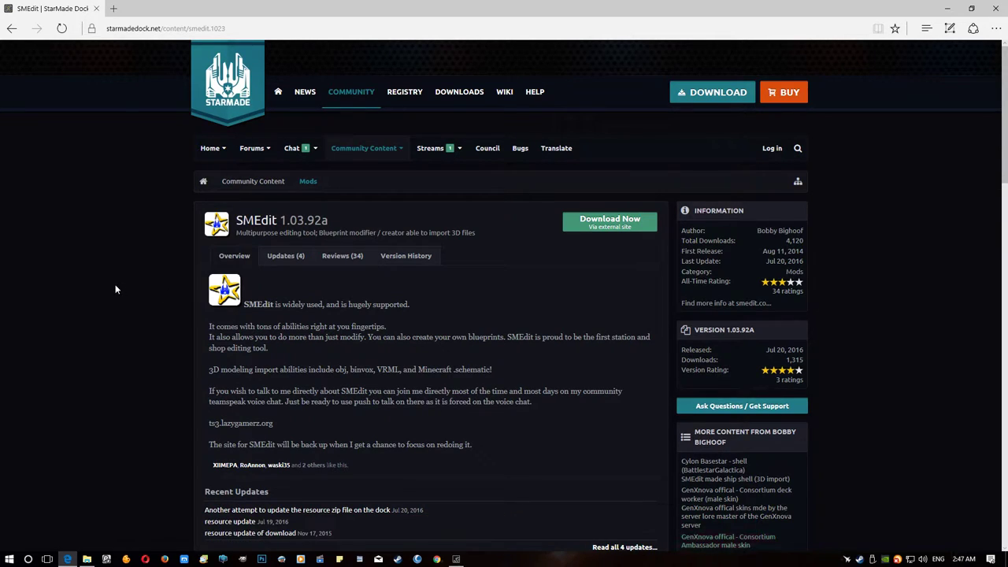
Show the Starmade folder's contents as a Details list
left_click(89, 560)
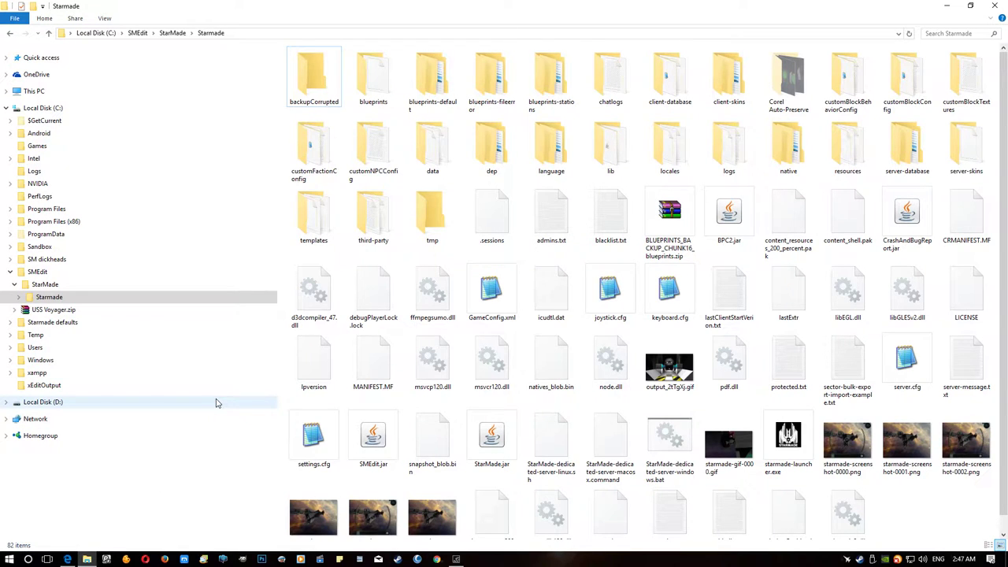
right_click(931, 515)
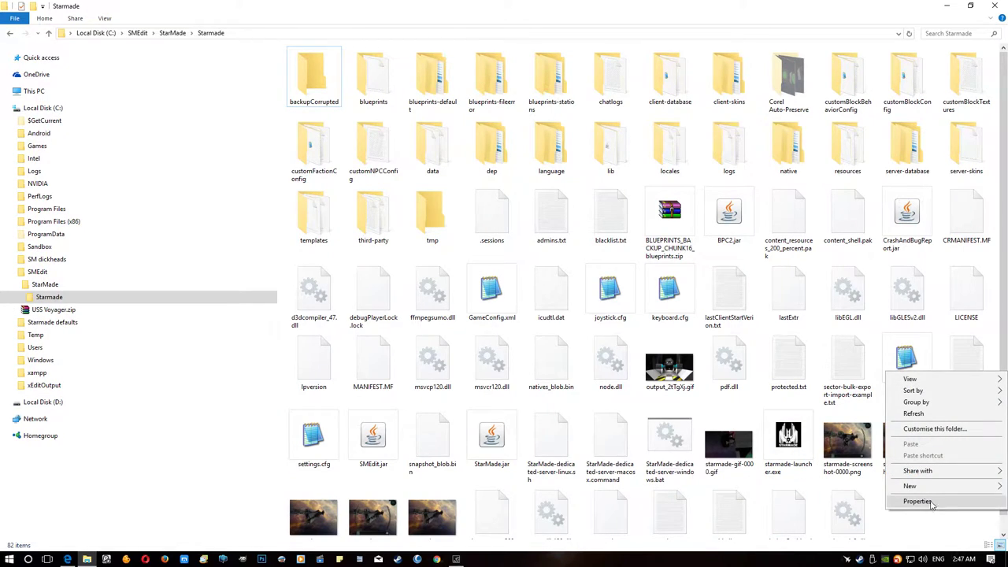
mouse_move(910, 384)
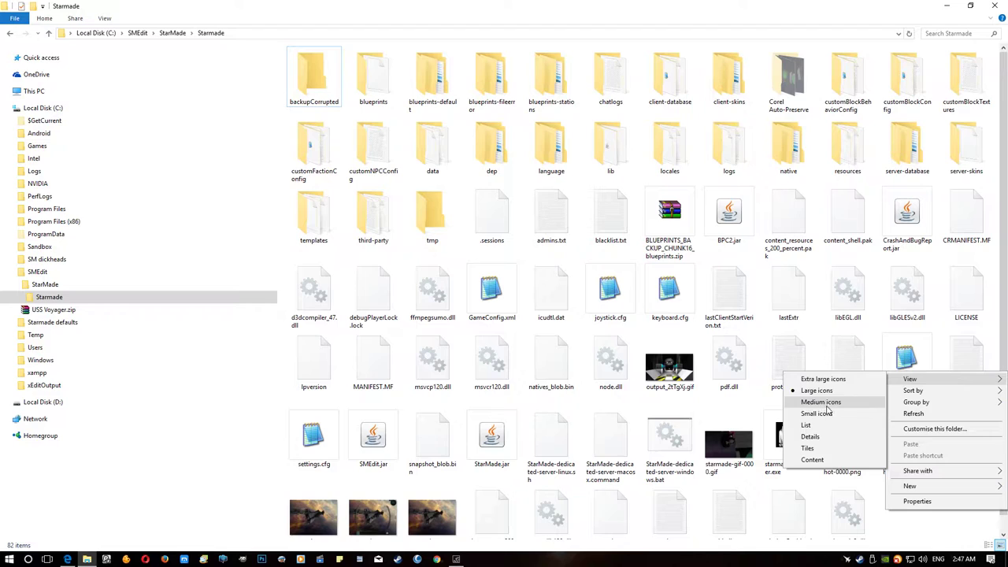
left_click(812, 437)
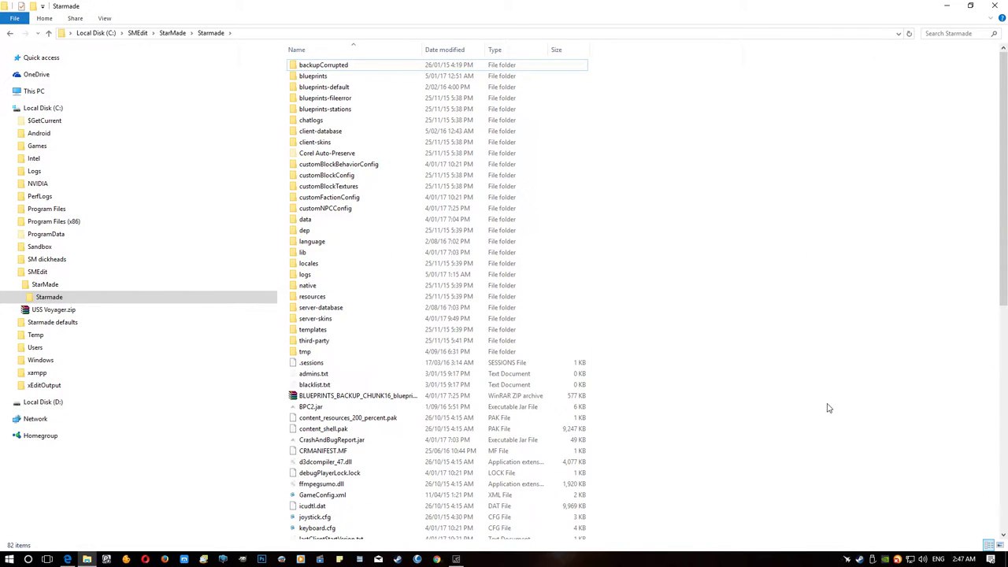
scroll(315, 406, "down", 7)
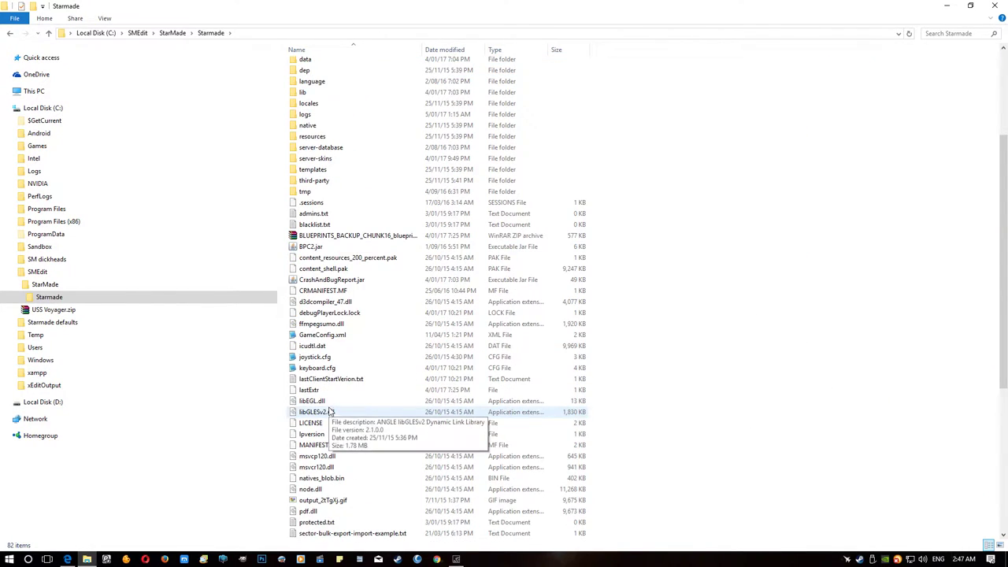
scroll(375, 376, "down", 4)
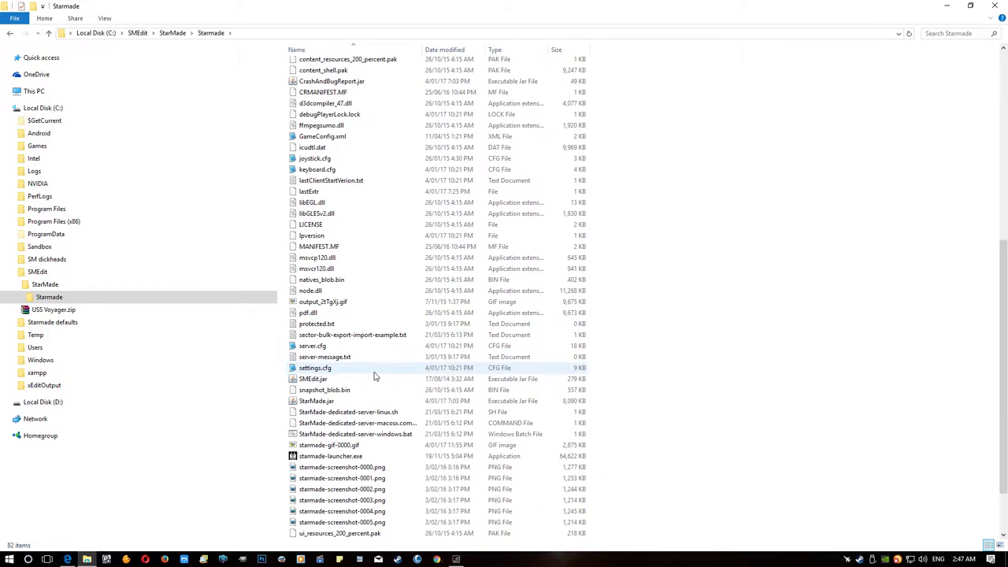
Select SMEdit.jar in the Starmade folder listing
left_click(316, 380)
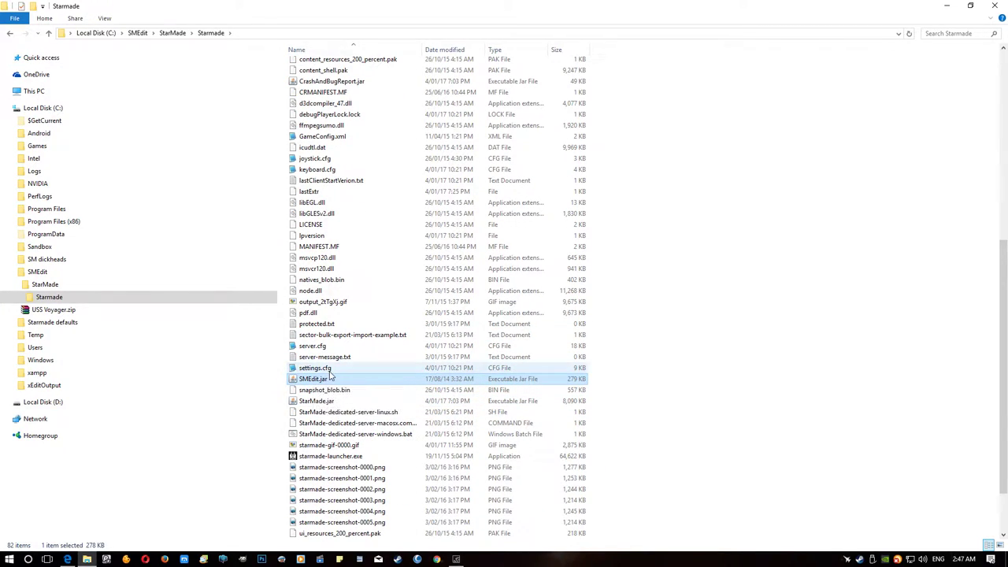
left_click(798, 307)
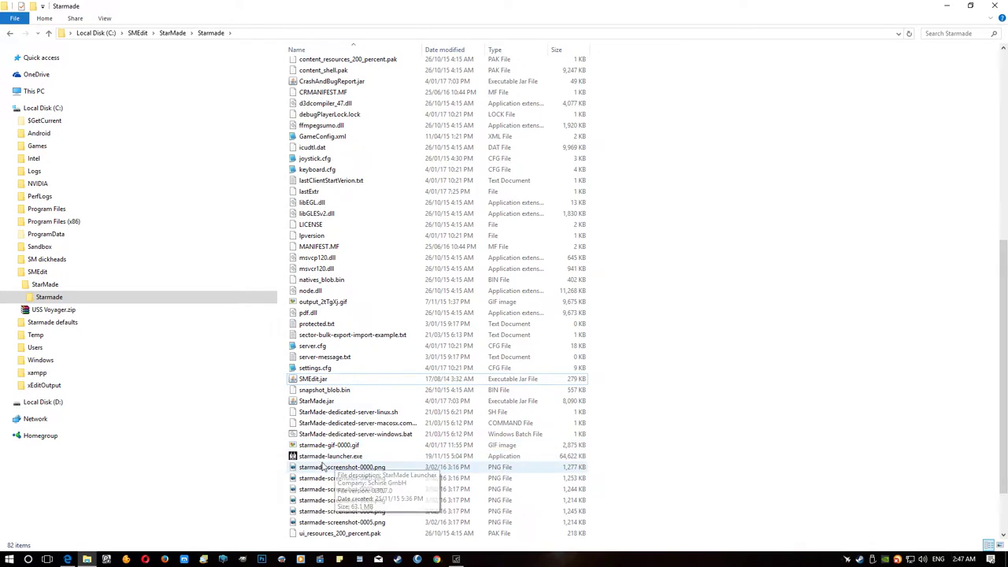
scroll(373, 350, "up", 4)
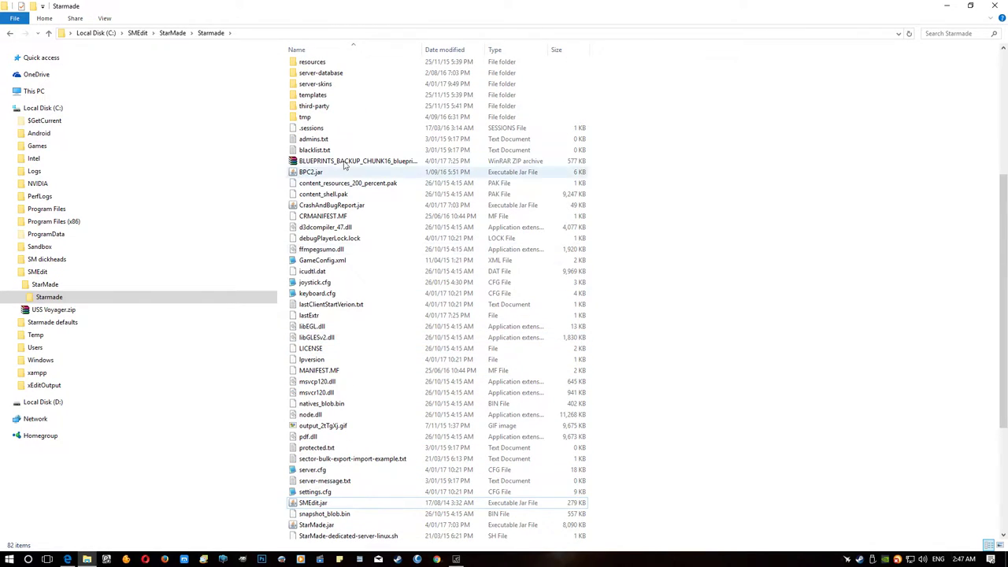
scroll(320, 58, "up", 6)
scroll(344, 328, "down", 6)
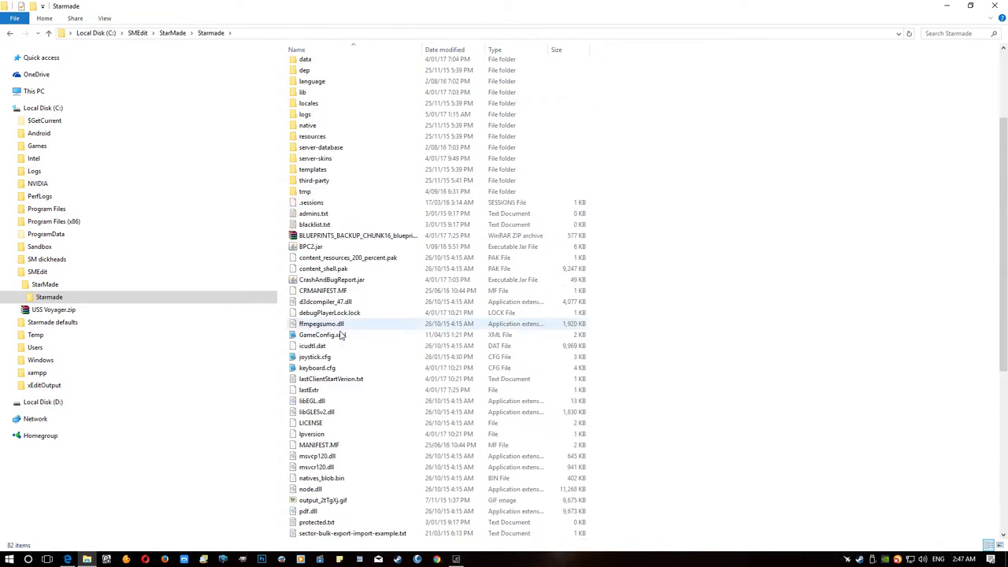
scroll(344, 328, "down", 3)
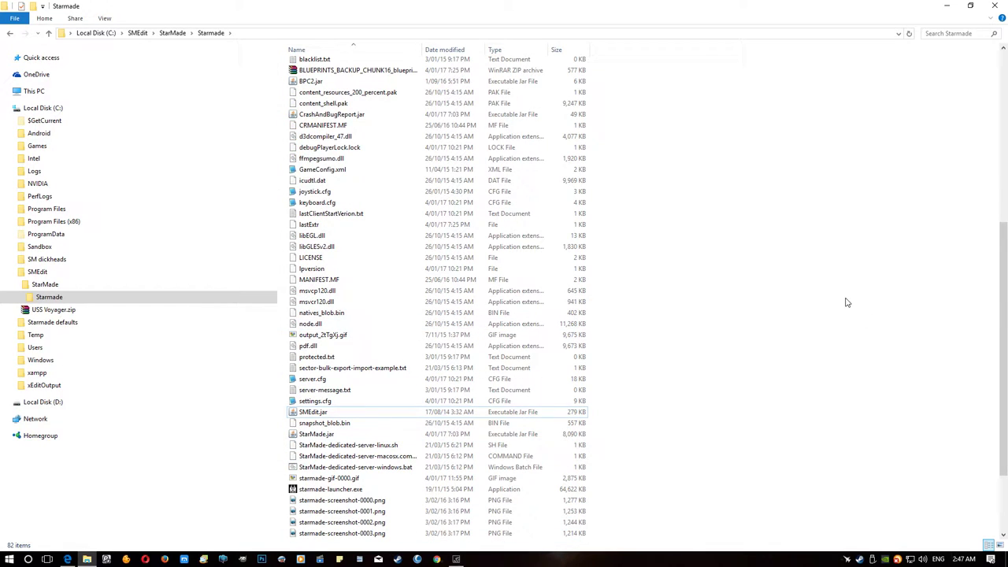
left_click(331, 413)
Copy the Starmade folder's address-bar path and launch SMEdit.jar
left_click(235, 36)
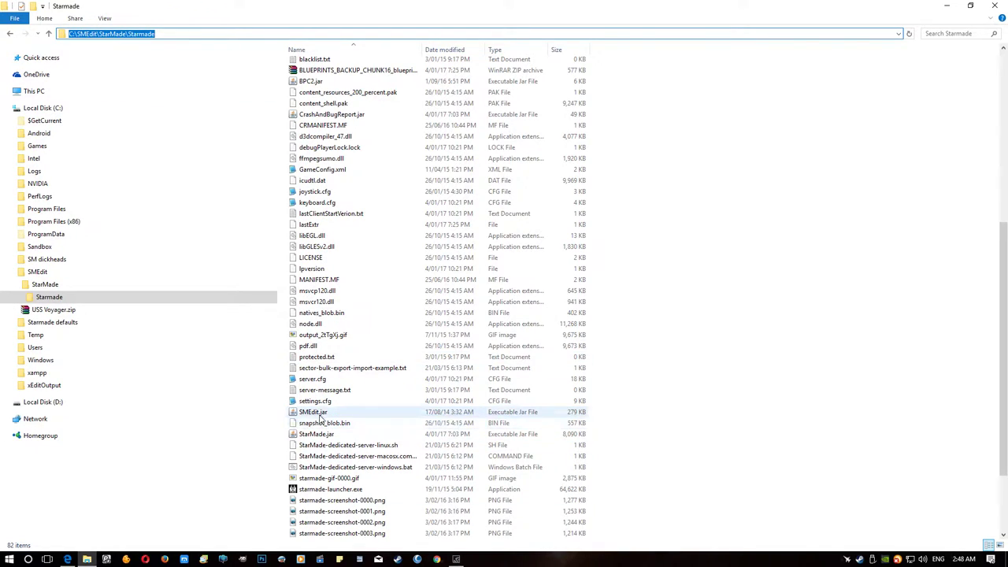
left_click(154, 33)
key("ctrl+a")
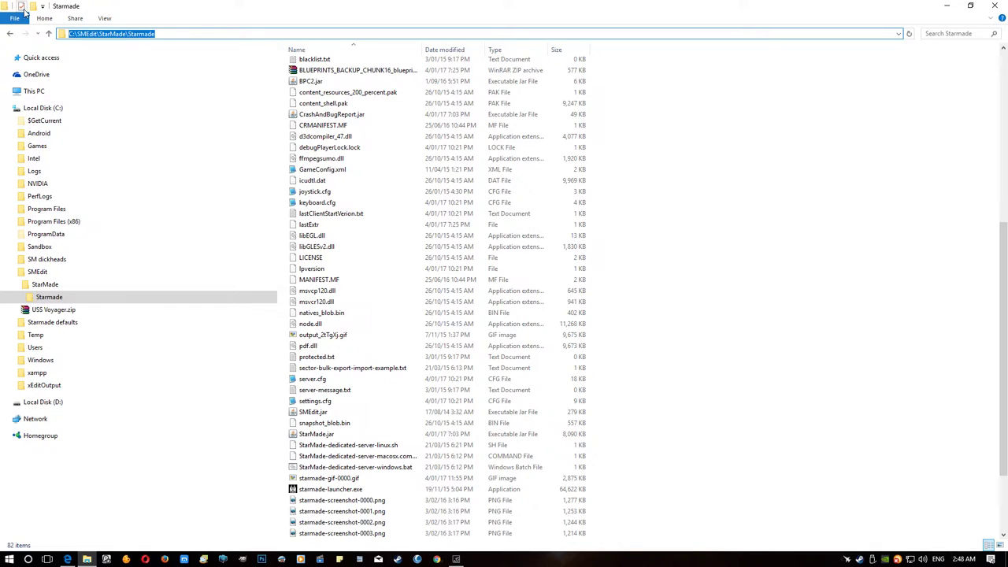
right_click(101, 37)
left_click(117, 70)
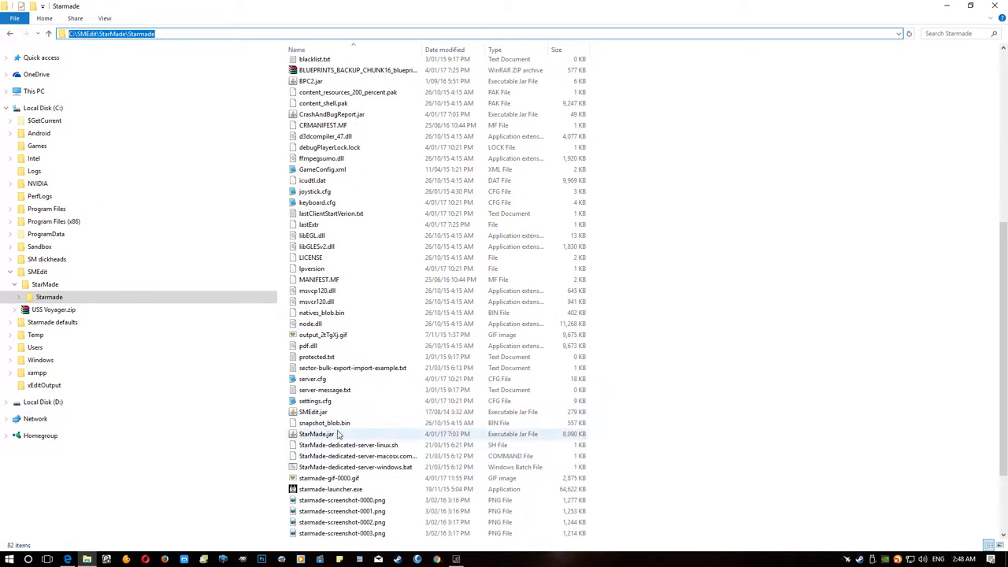
double_click(326, 418)
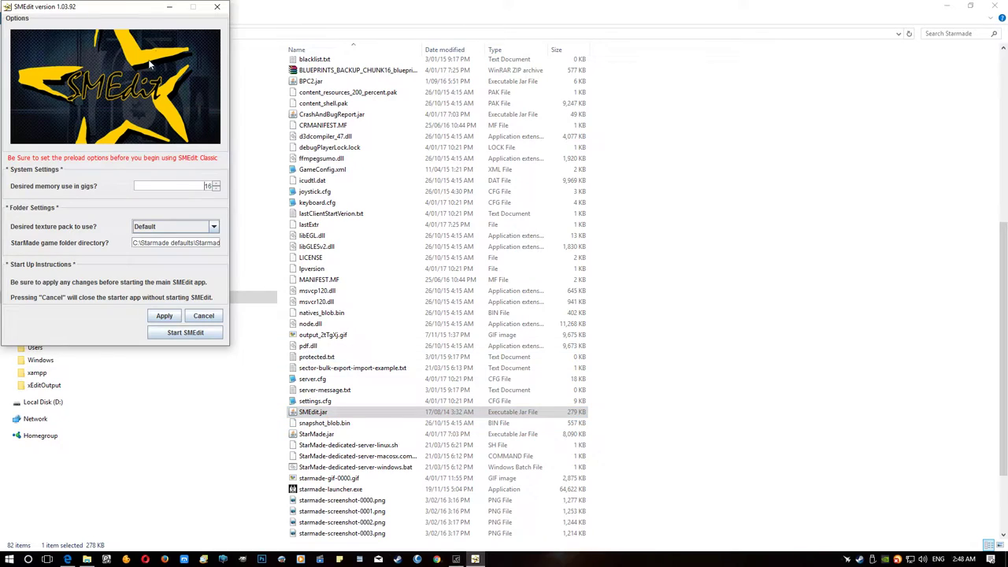
Center the SMEdit launcher, keeping 16 gigs of memory and the Default texture pack
left_click_drag(131, 11, 450, 93)
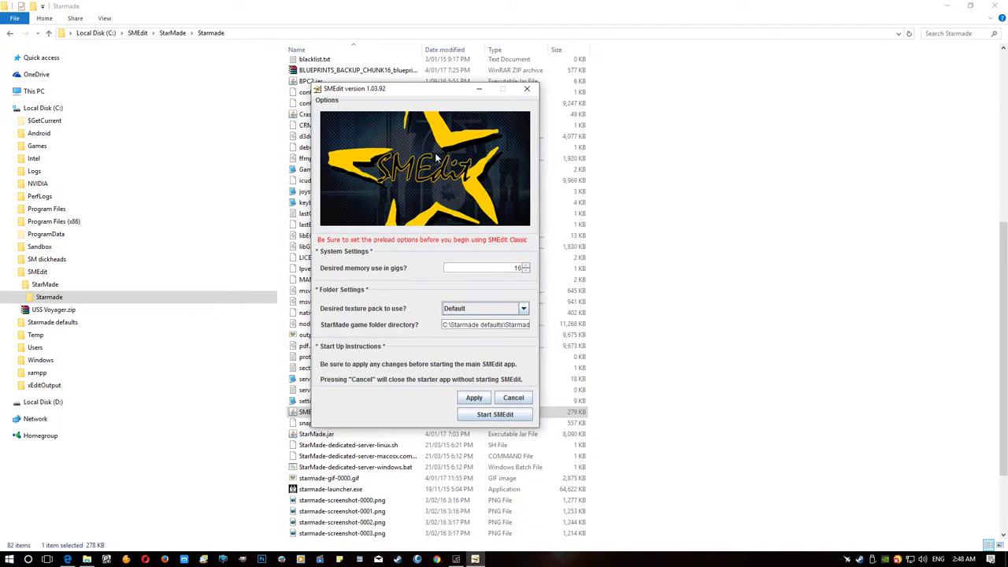
left_click(521, 268)
double_click(519, 268)
left_click(524, 308)
left_click(523, 308)
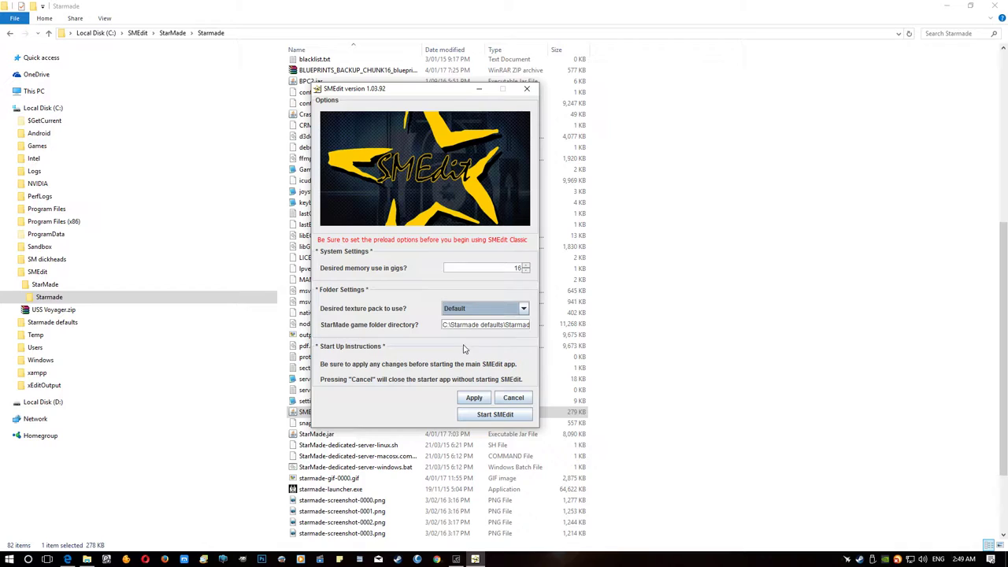
Copy the Starmade folder path from File Explorer for the game folder directory
left_click(445, 327)
triple_click(445, 327)
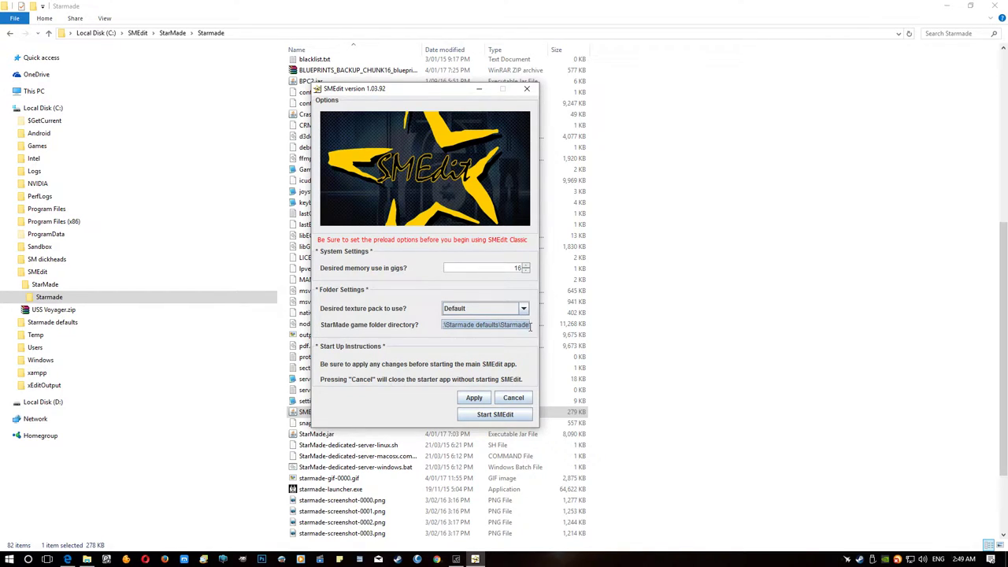
left_click(530, 326)
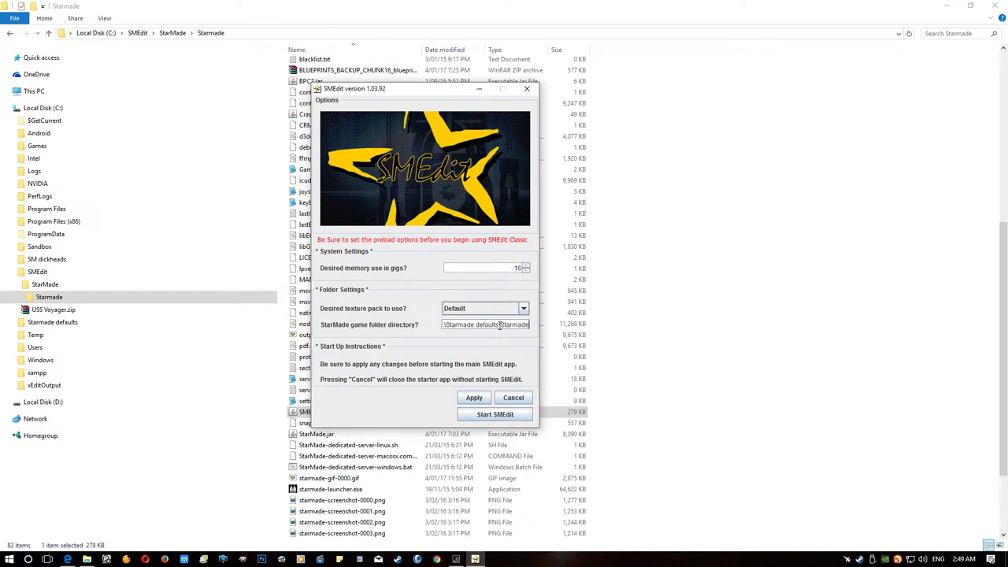
mouse_move(500, 325)
left_mouse_down()
mouse_move(428, 319)
mouse_move(555, 333)
mouse_move(508, 337)
left_mouse_up()
left_click(511, 327)
left_click_drag(528, 324, 405, 311)
left_click(225, 34)
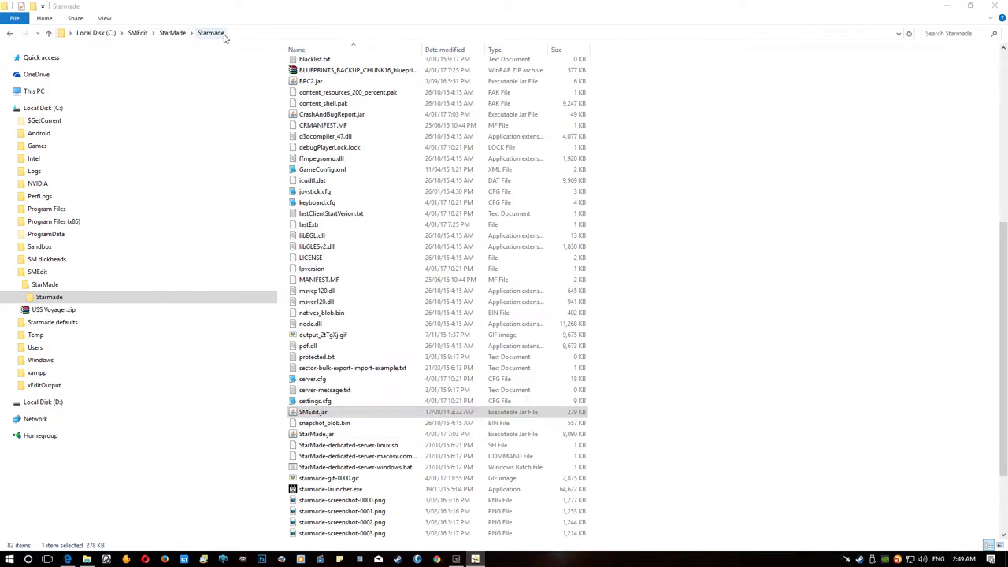
left_click(247, 34)
right_click(105, 33)
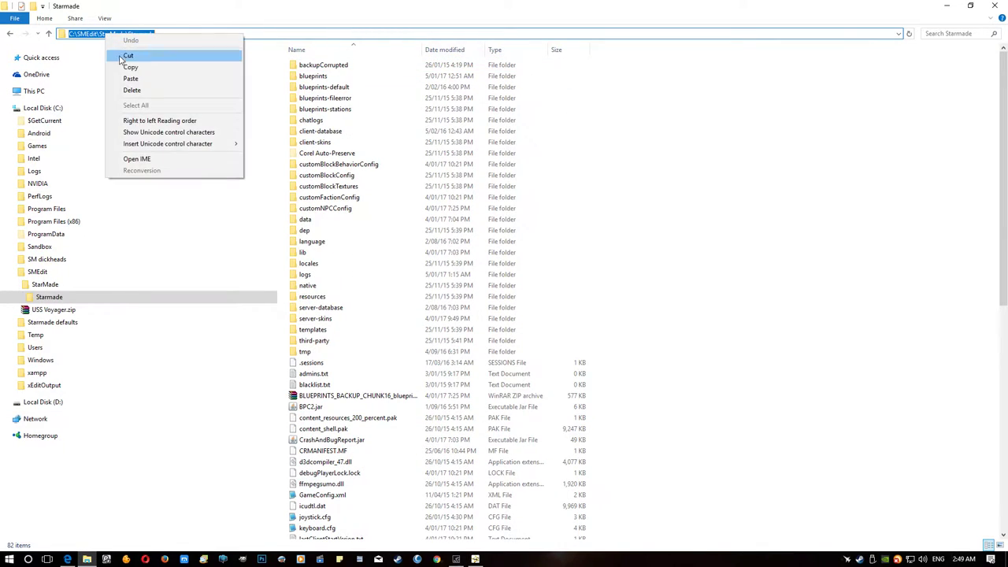
left_click(130, 69)
scroll(347, 409, "down", 7)
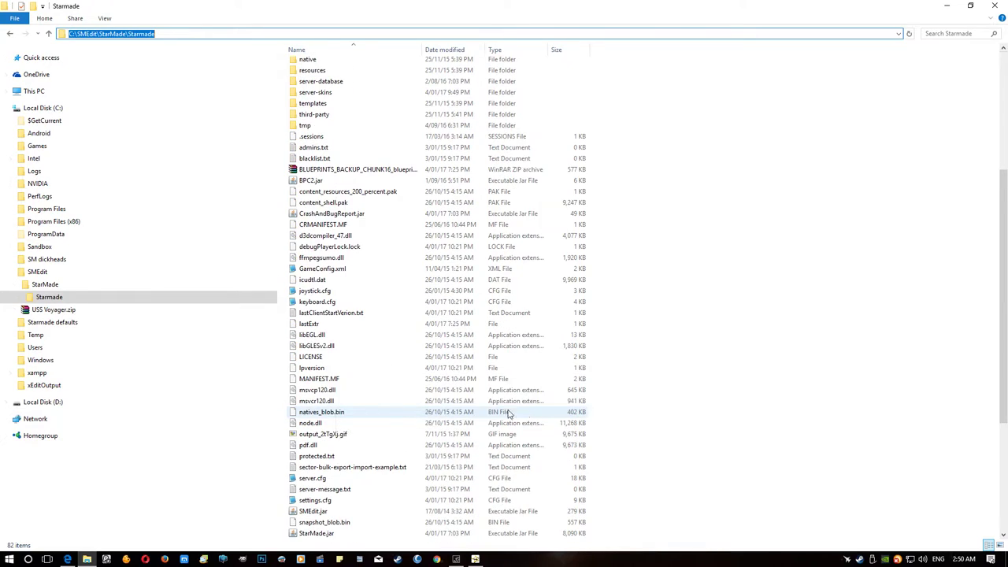
Replace the launcher's game folder directory with the Starmade path and start SMEdit
left_click(475, 560)
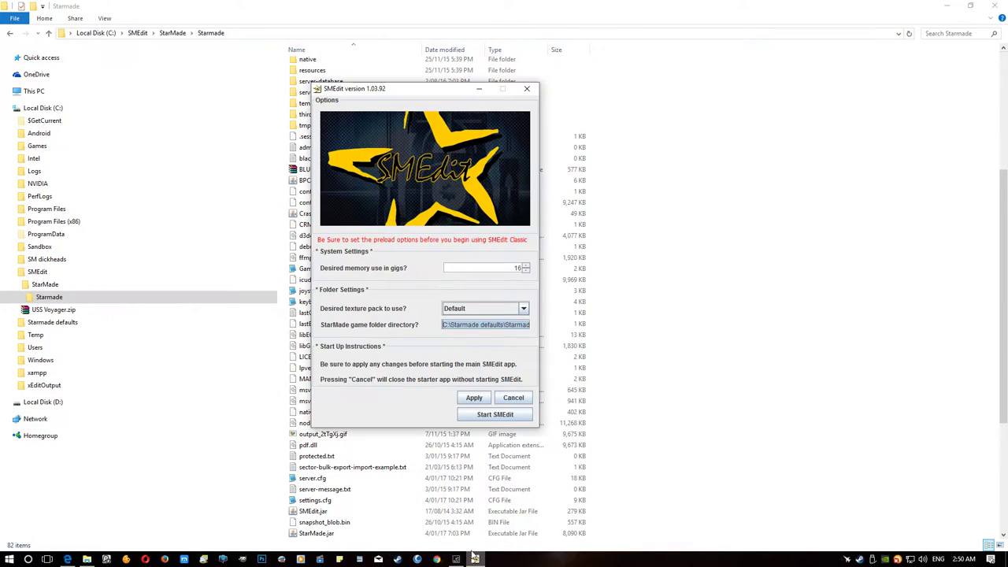
key("BackSpace")
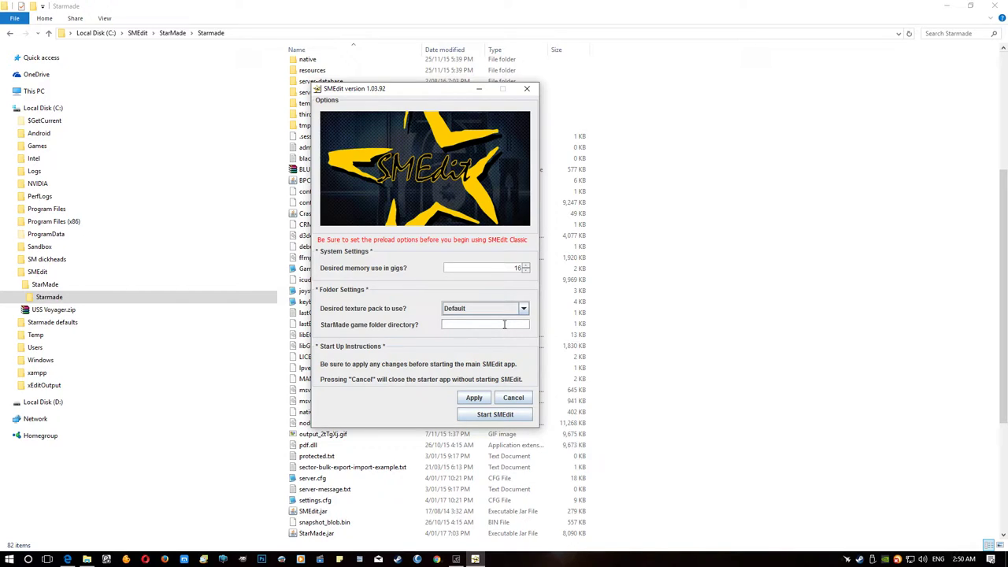
key("ctrl+v")
left_click(475, 398)
left_click(487, 416)
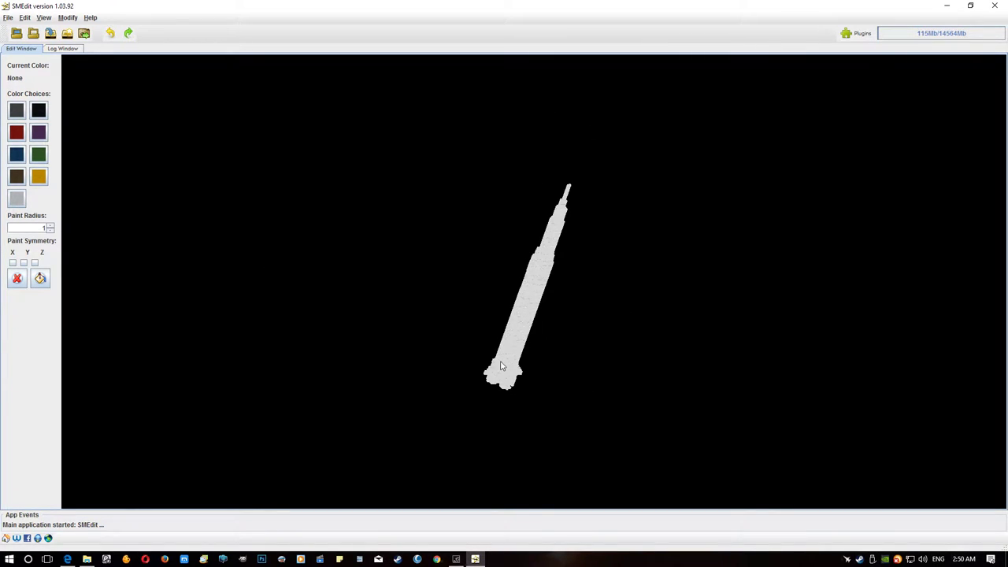
Begin a Save As but cancel it, then rotate the loaded rocket to another angle
left_click(8, 18)
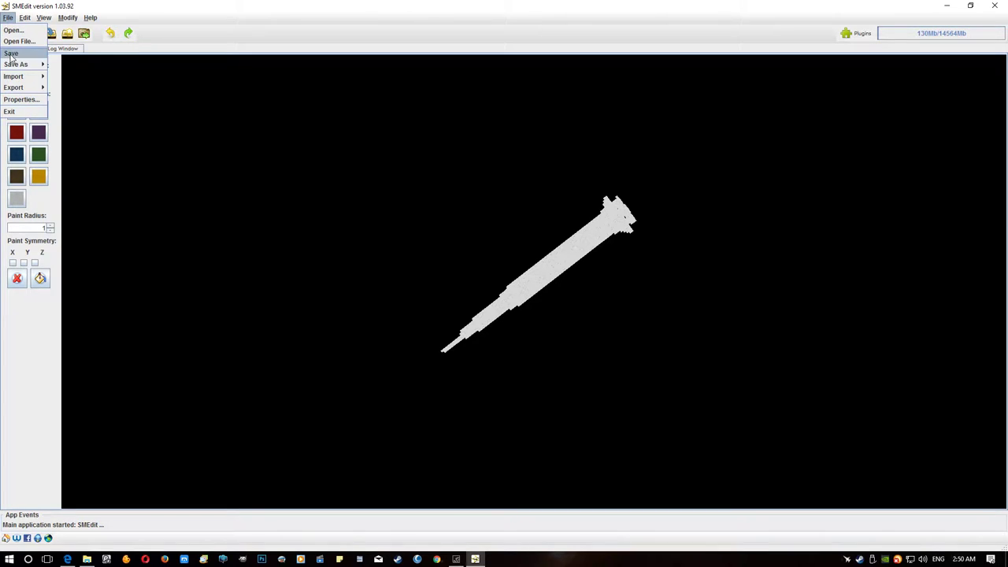
mouse_move(13, 66)
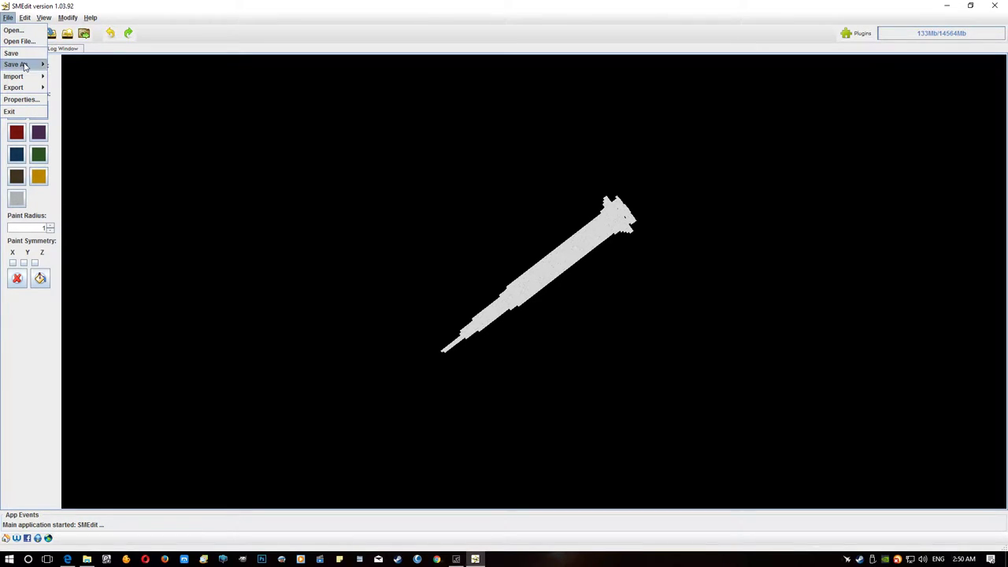
left_click(71, 77)
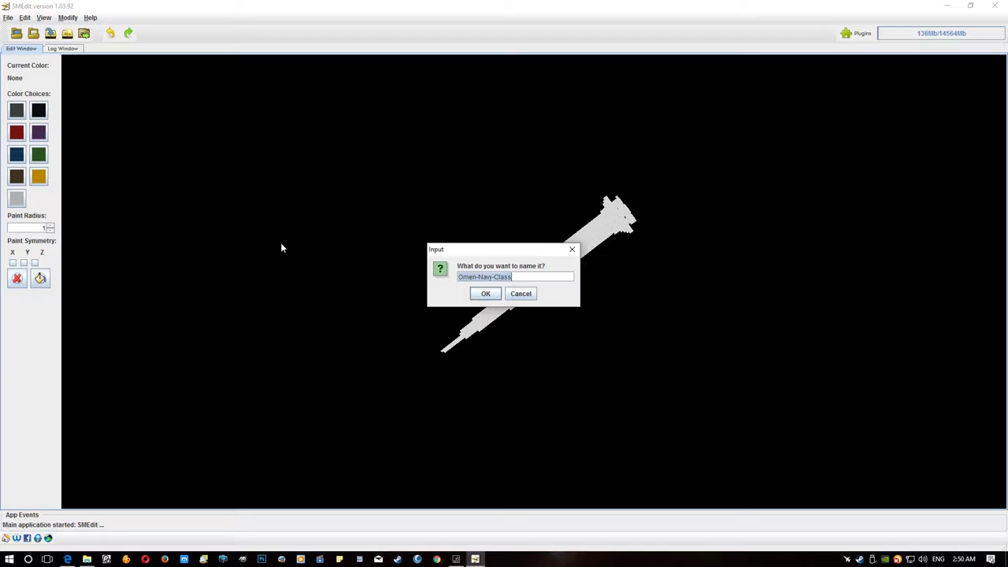
left_click(520, 293)
left_click_drag(516, 290, 599, 313)
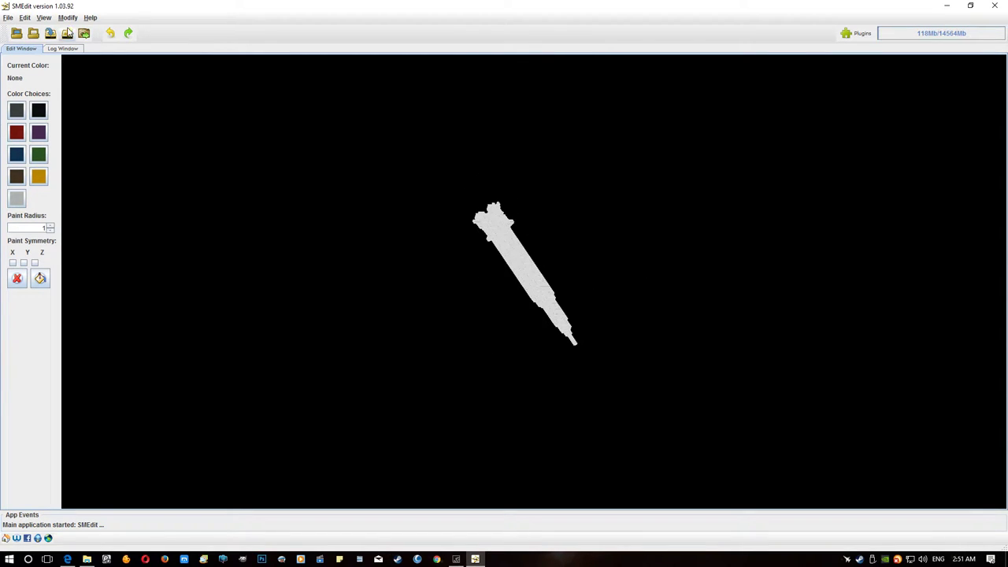
left_click(68, 17)
mouse_move(43, 18)
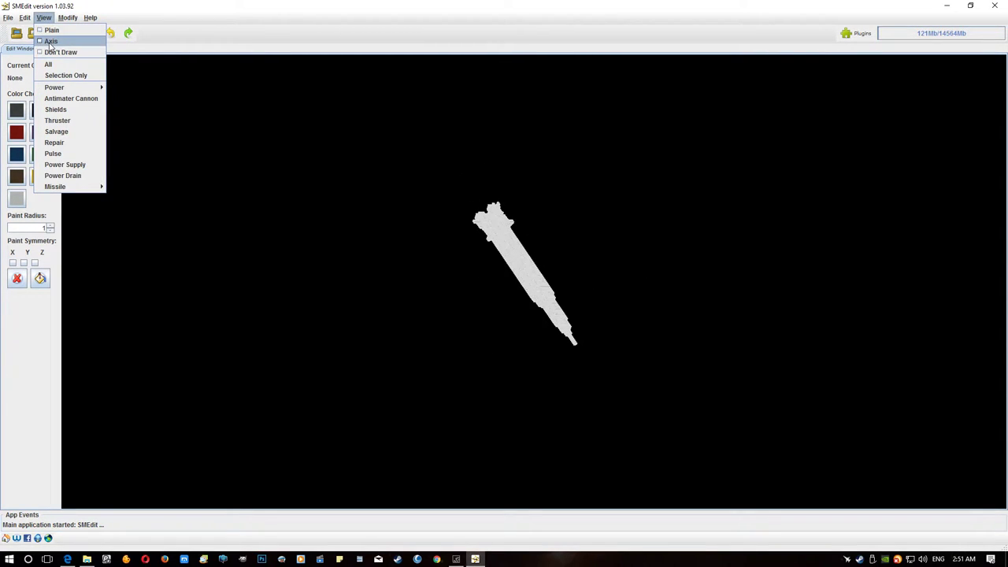
left_click(415, 8)
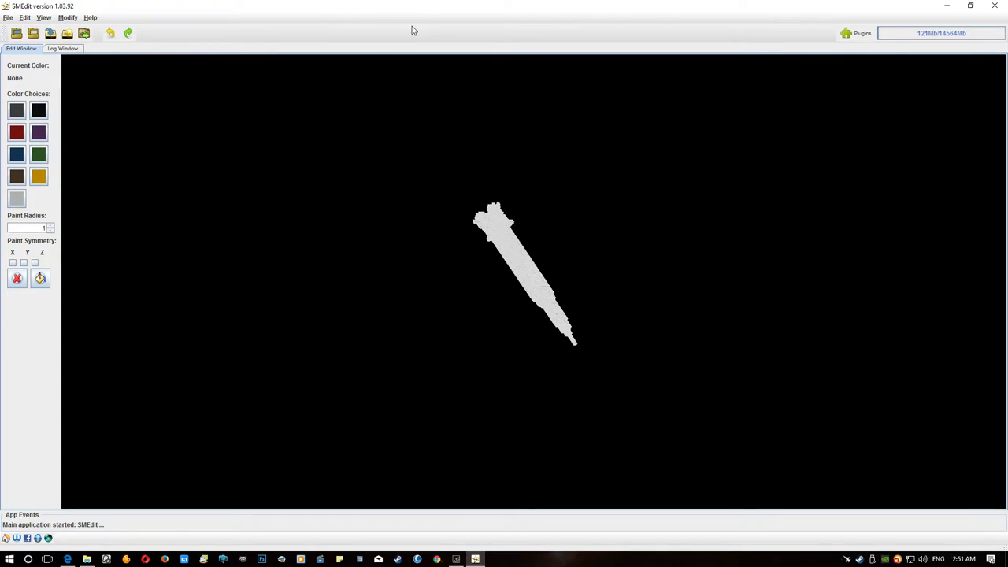
left_click_drag(473, 260, 552, 236)
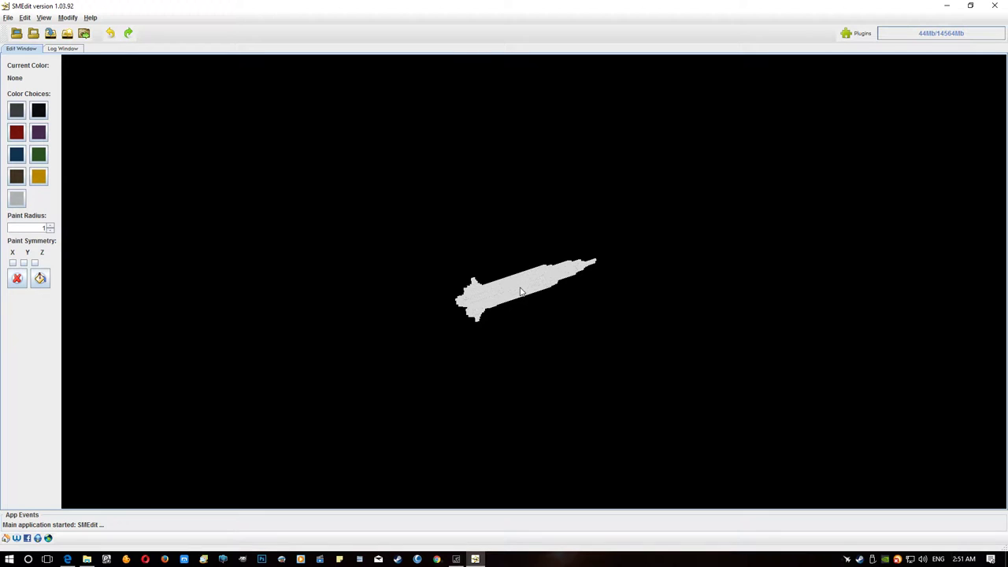
mouse_move(522, 291)
left_mouse_down()
mouse_move(474, 299)
mouse_move(553, 286)
mouse_move(529, 293)
left_mouse_up()
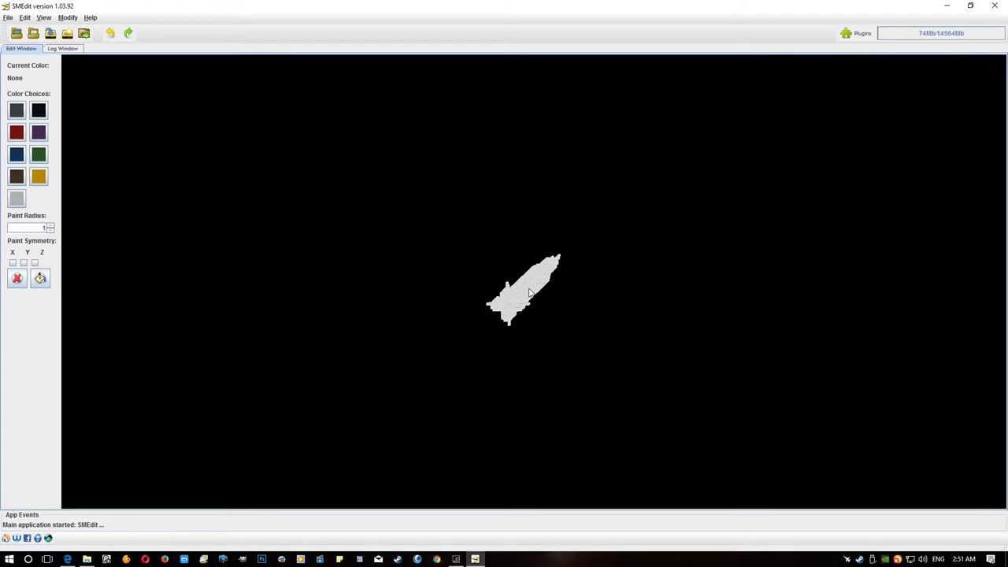
left_click_drag(531, 284, 530, 314)
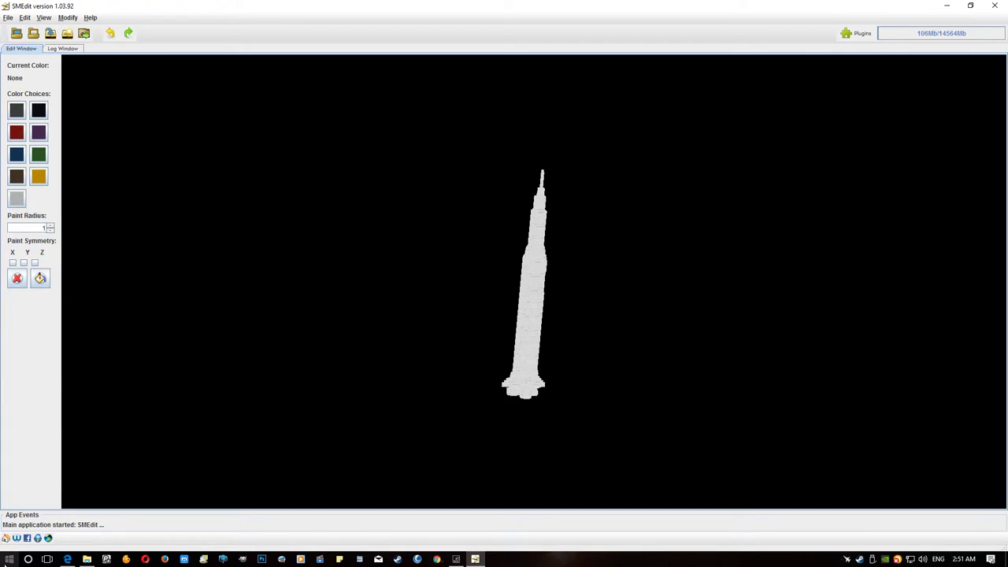
right_click(10, 559)
left_click(54, 443)
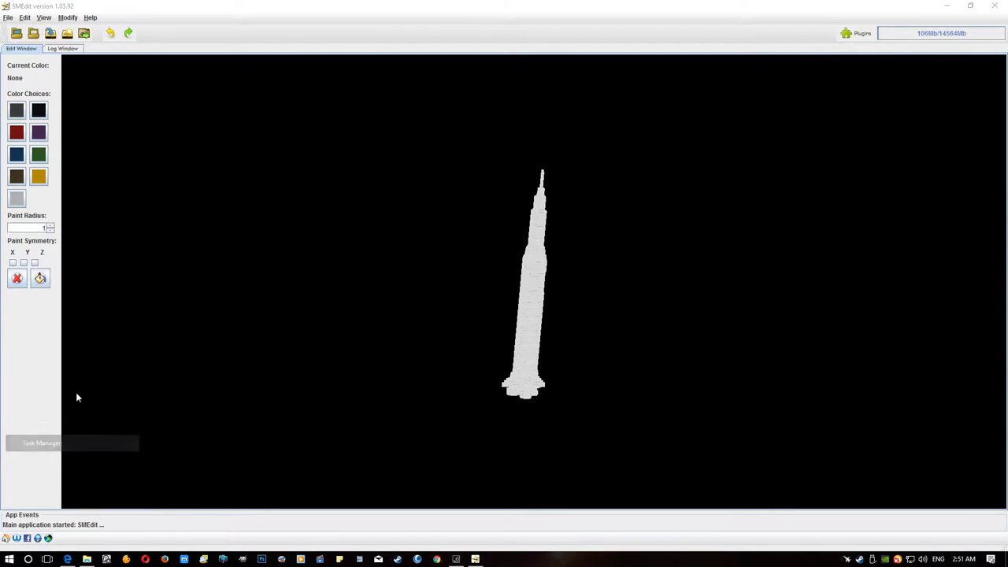
left_click(105, 111)
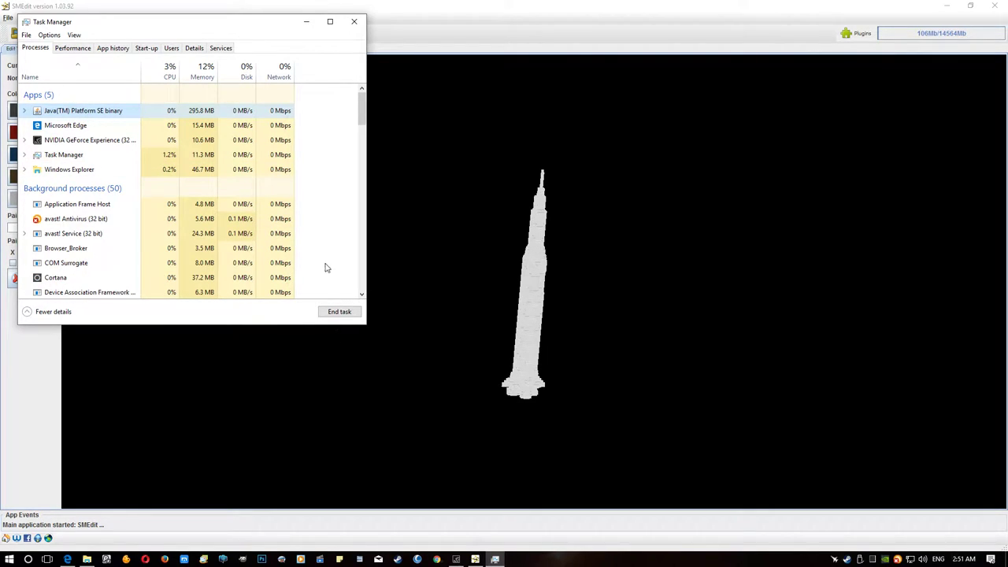
left_click(352, 30)
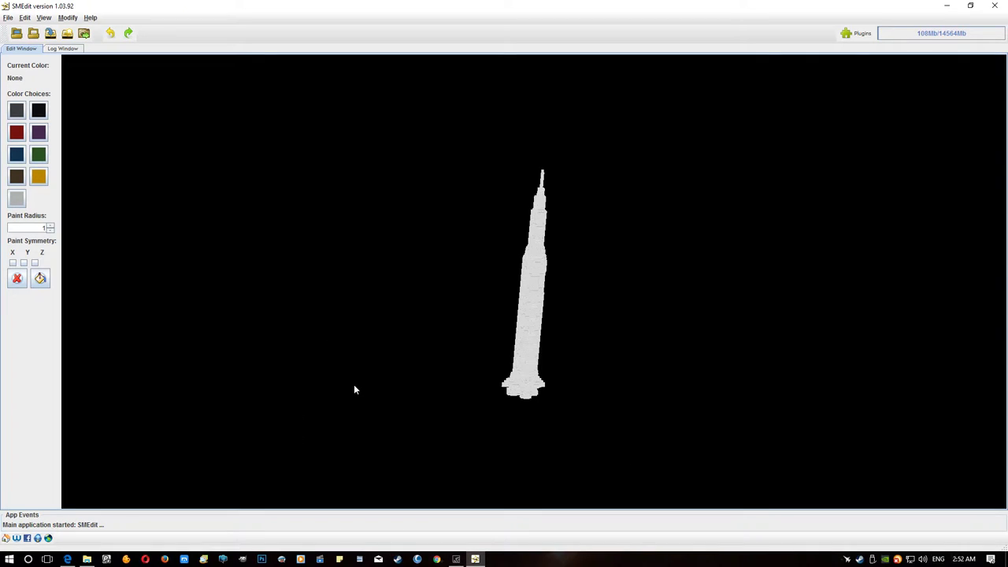
left_click_drag(516, 253, 549, 253)
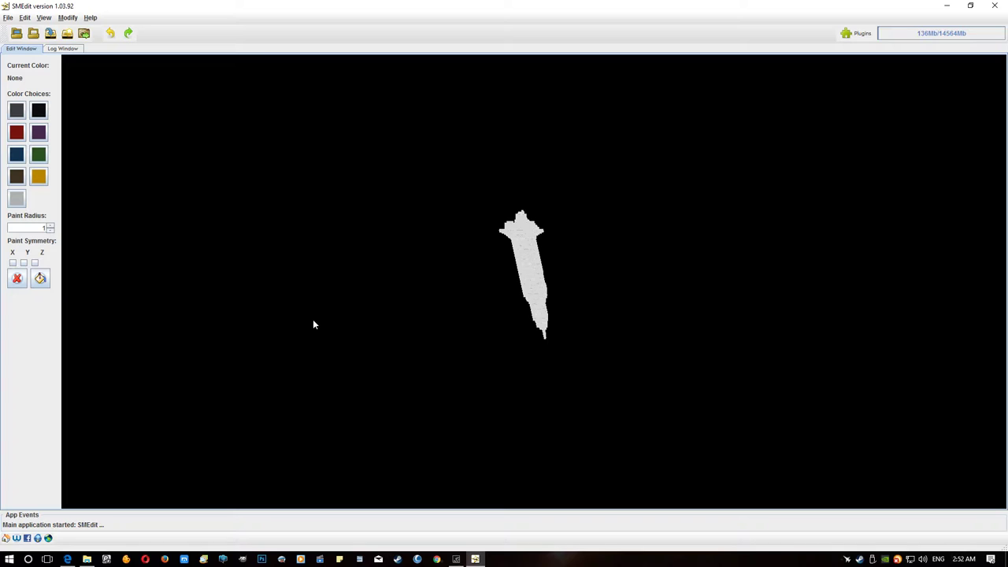
mouse_move(535, 298)
left_mouse_down()
mouse_move(539, 309)
mouse_move(539, 288)
mouse_move(483, 288)
mouse_move(534, 311)
mouse_move(542, 368)
mouse_move(526, 293)
mouse_move(536, 318)
left_mouse_up()
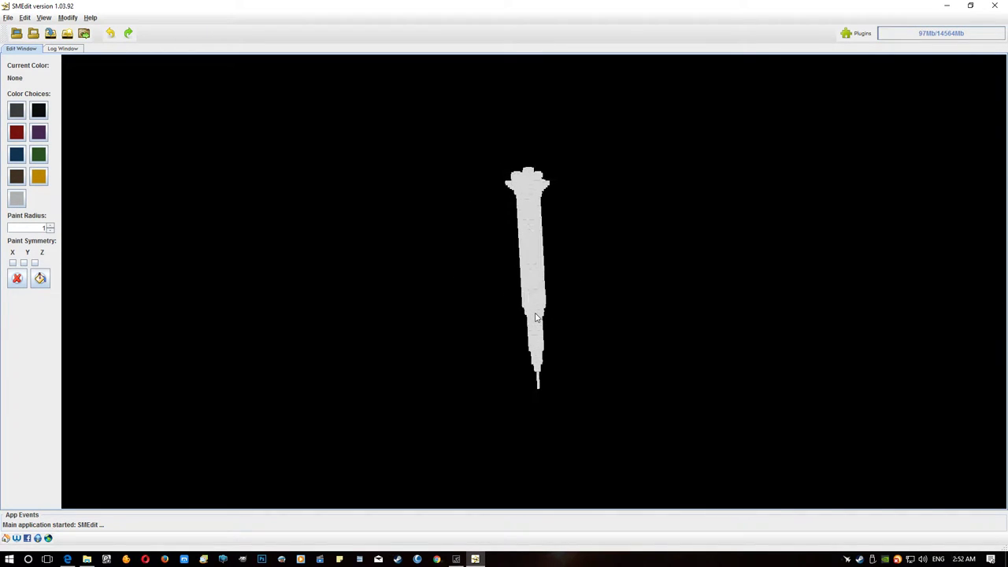
left_click(44, 18)
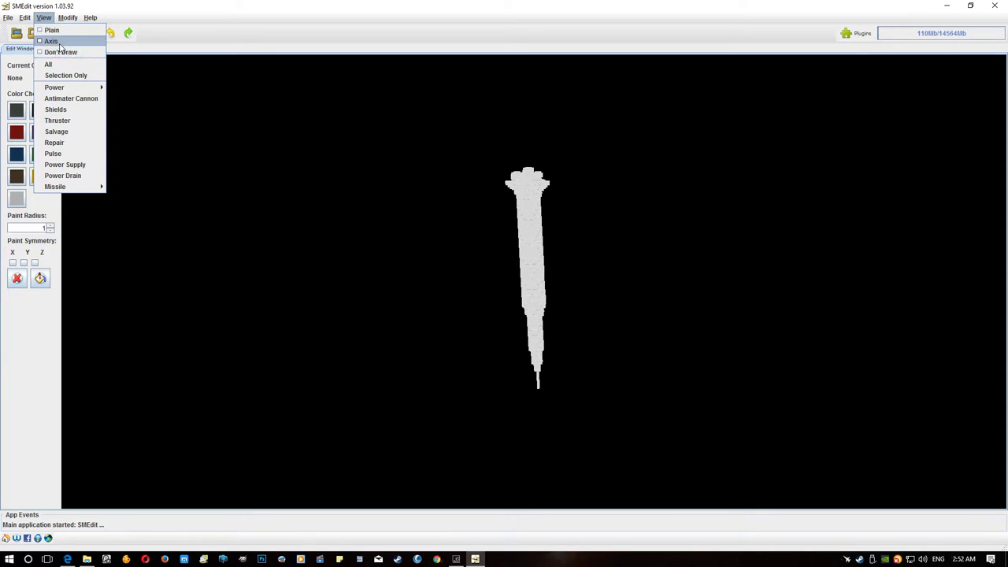
Show the axis lines, rotate the rocket end-for-end, and bring up File > Import
left_click(51, 41)
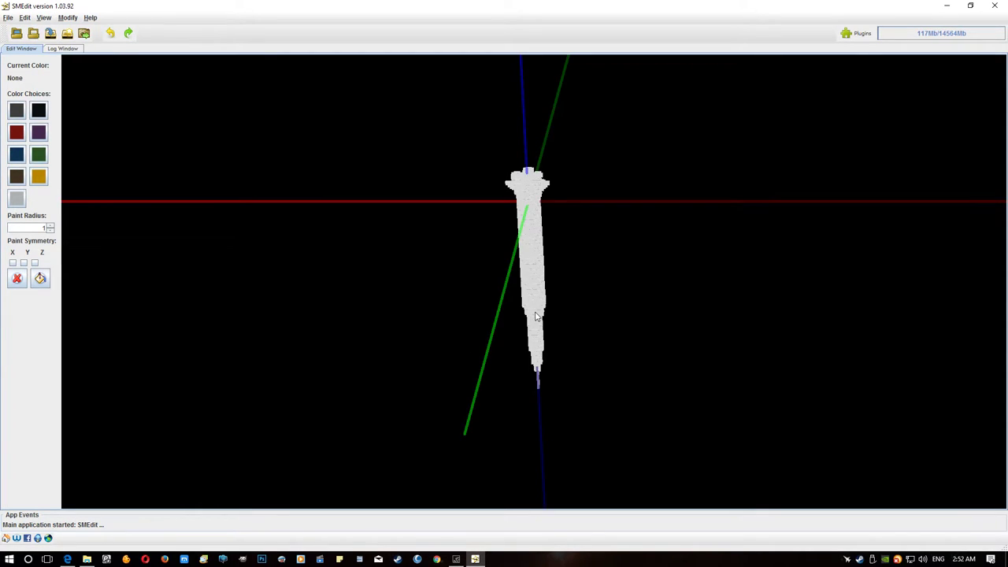
left_click_drag(536, 316, 556, 365)
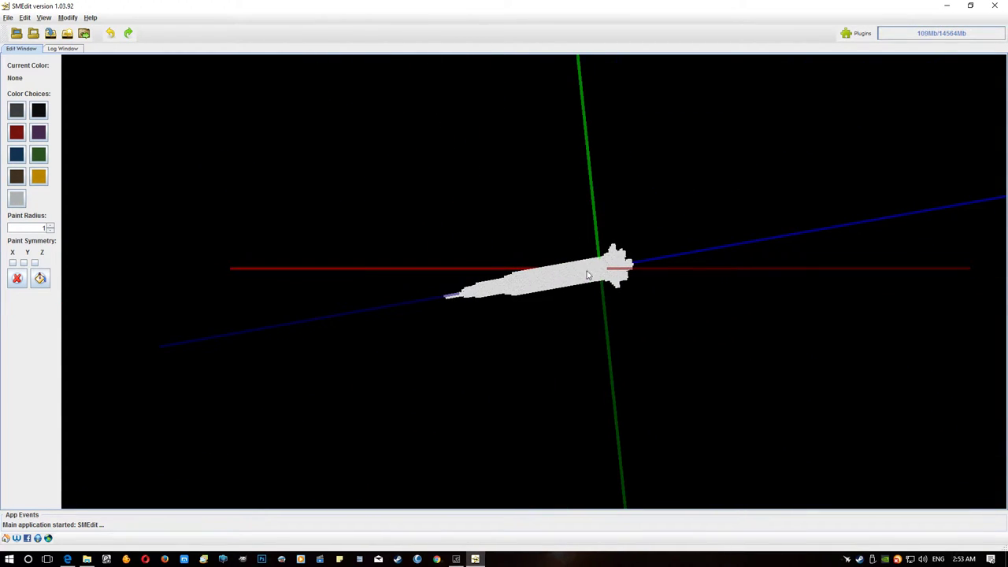
left_click_drag(381, 320, 453, 236)
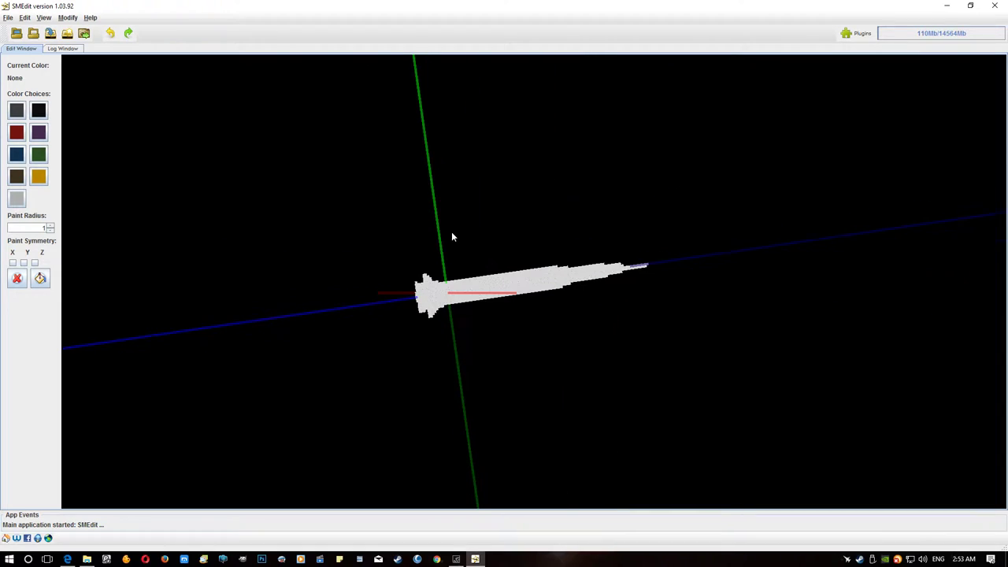
left_click(8, 17)
mouse_move(26, 76)
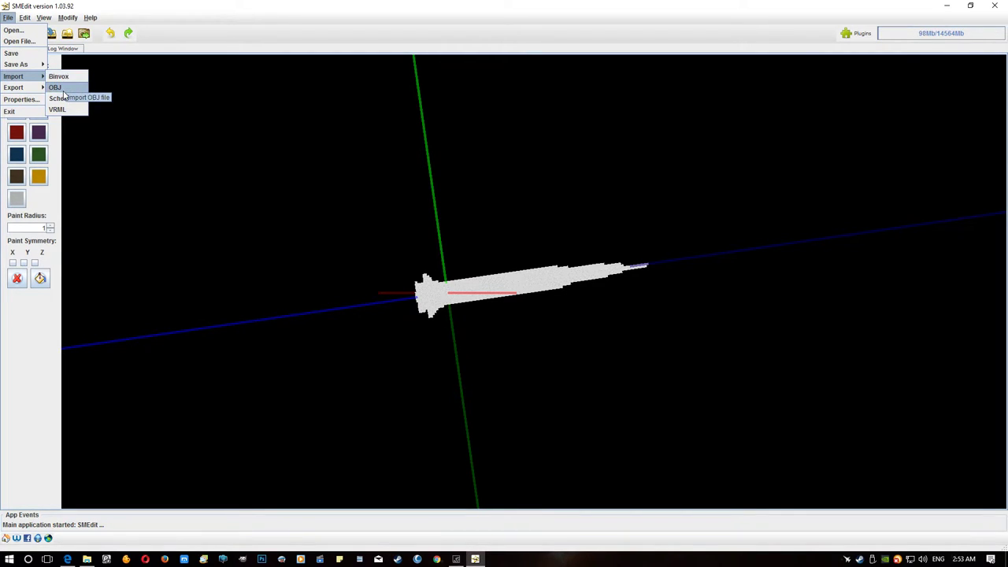
Start an OBJ import with C:\Temp\saturn v.obj as the source file
left_click(64, 91)
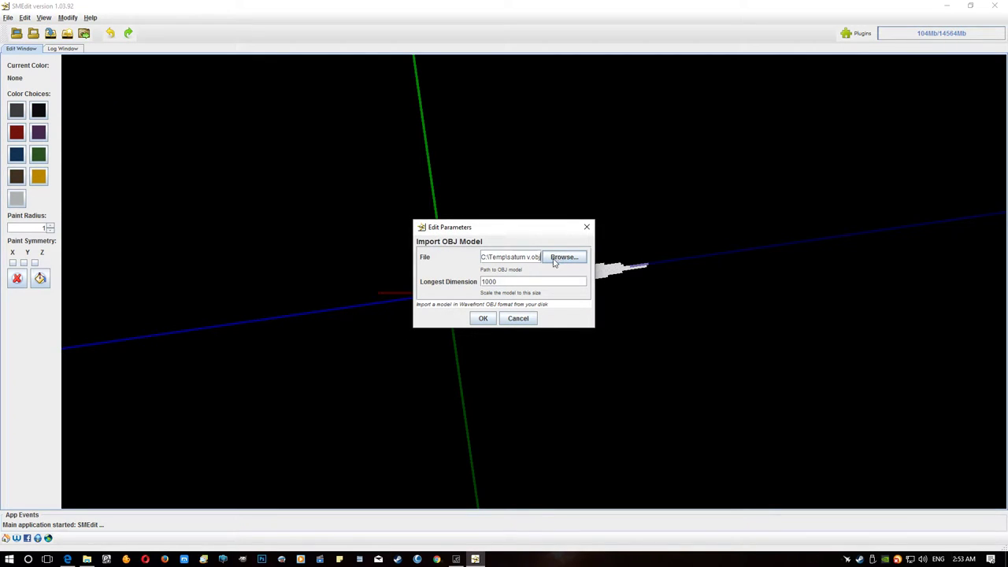
left_click(557, 259)
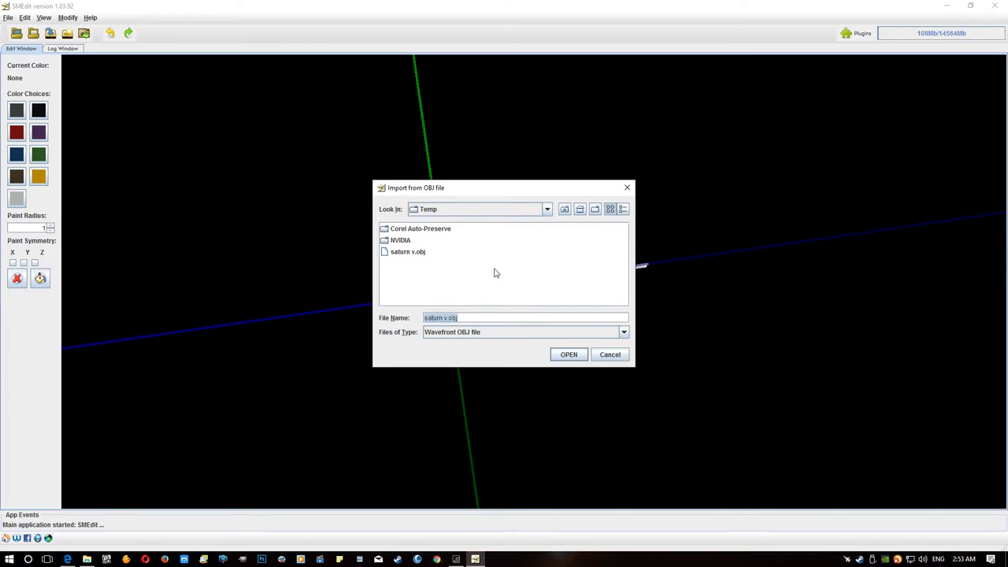
left_click(404, 252)
left_click(418, 256)
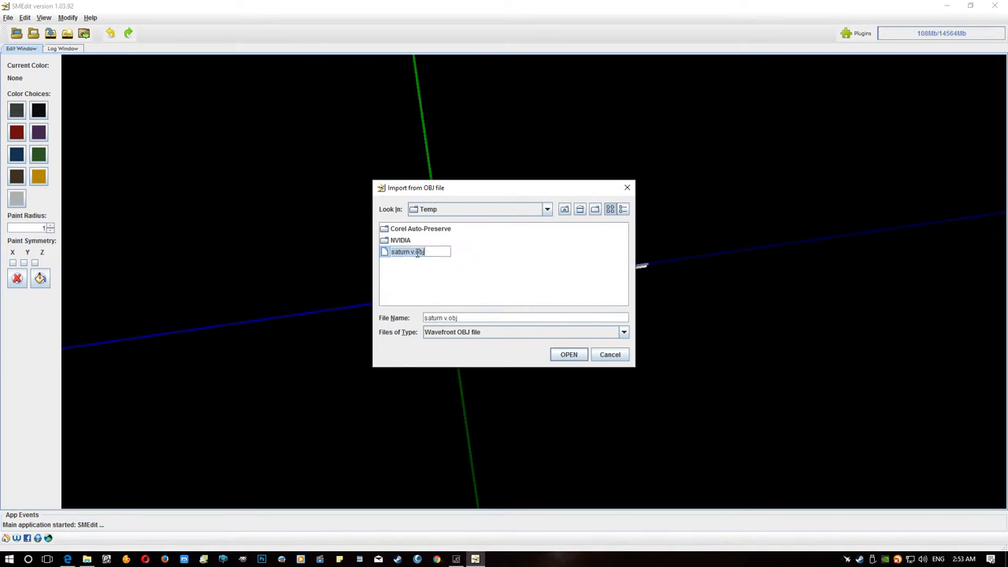
left_click(397, 292)
left_click(404, 252)
double_click(404, 252)
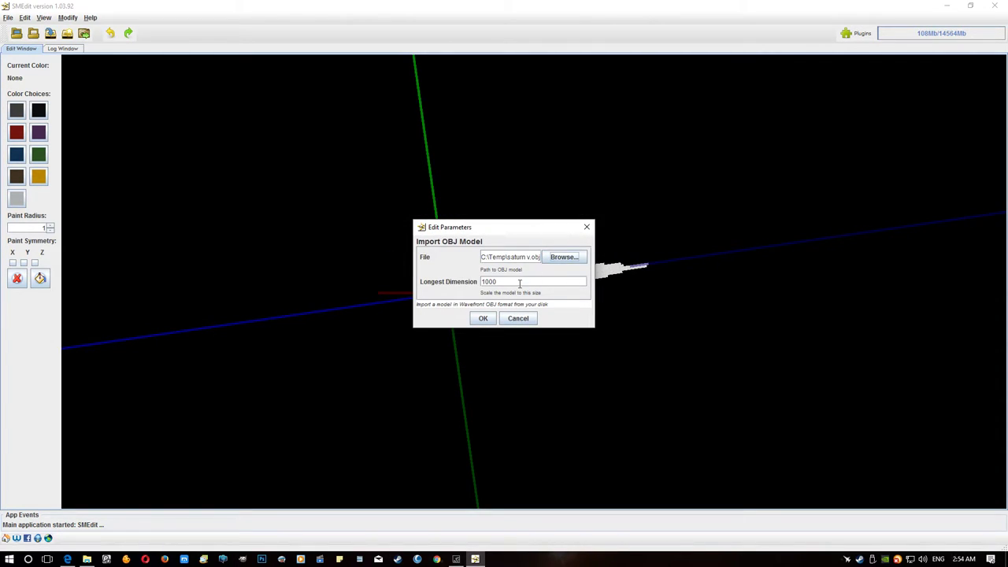
Change Longest Dimension from 1000 to 110 and confirm the import
left_click_drag(498, 282, 454, 277)
key("BackSpace")
left_click_drag(492, 229, 285, 138)
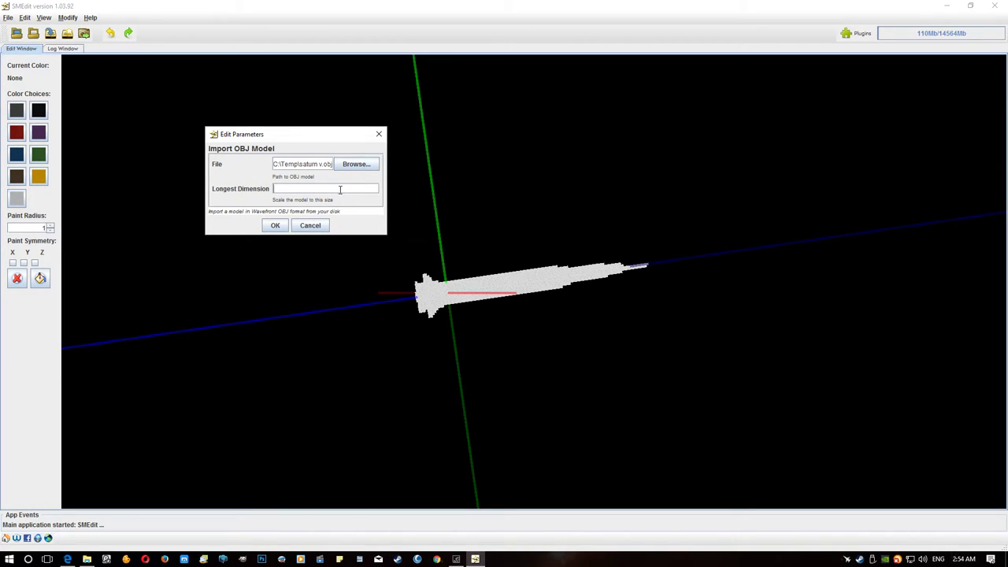
type("10")
key("BackSpace")
left_click(276, 226)
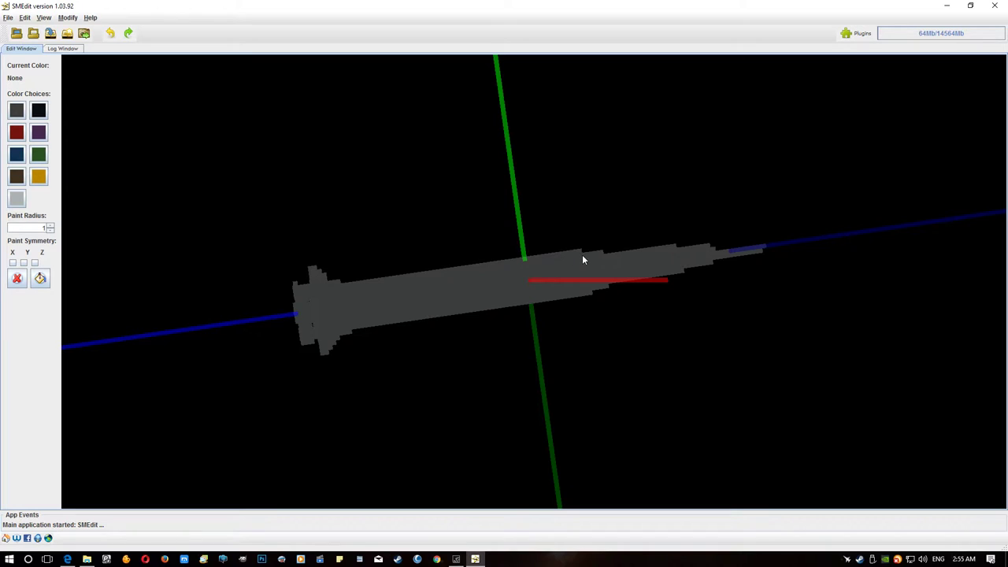
Rotate the imported grey rocket to inspect it, then exit SMEdit
left_click_drag(583, 260, 477, 265)
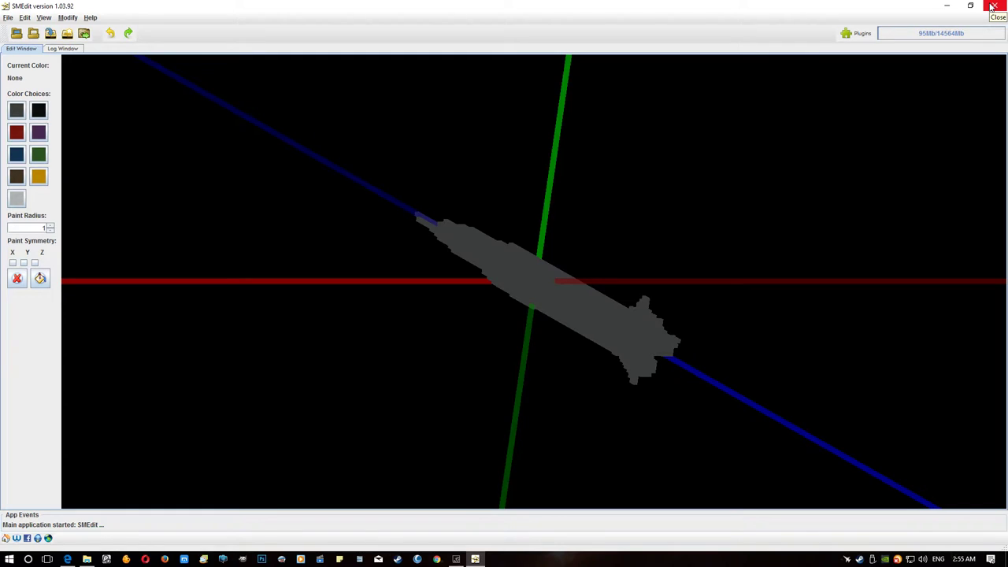
left_click(993, 6)
Confirm quitting, relaunch SMEdit.jar, start it from the launcher, and maximize the window
left_click(485, 291)
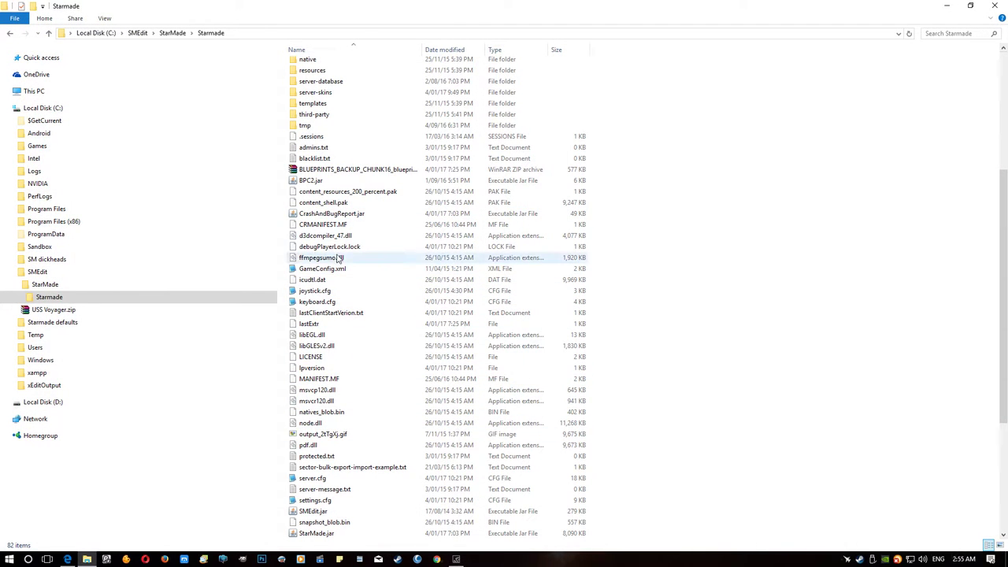
scroll(331, 347, "down", 4)
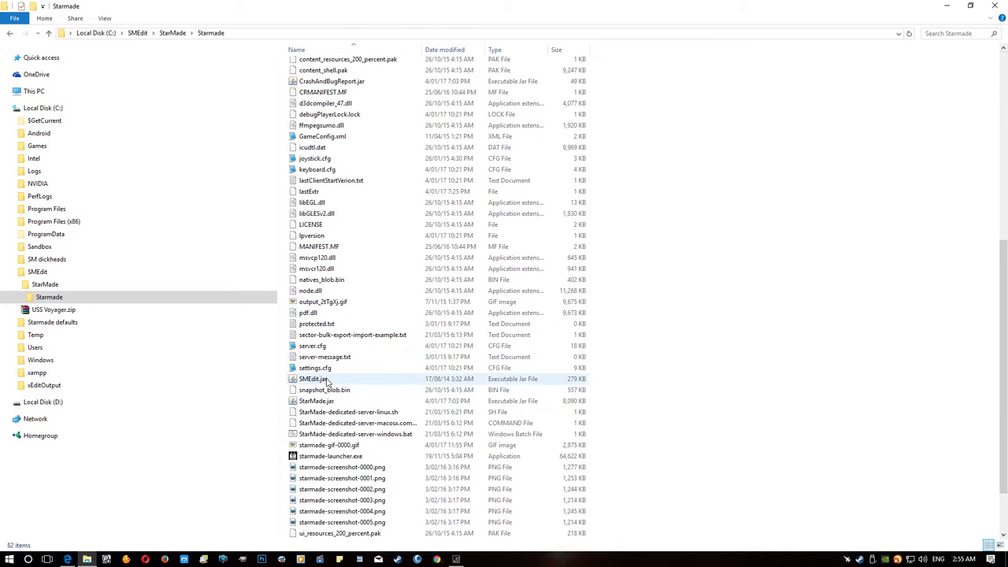
double_click(316, 382)
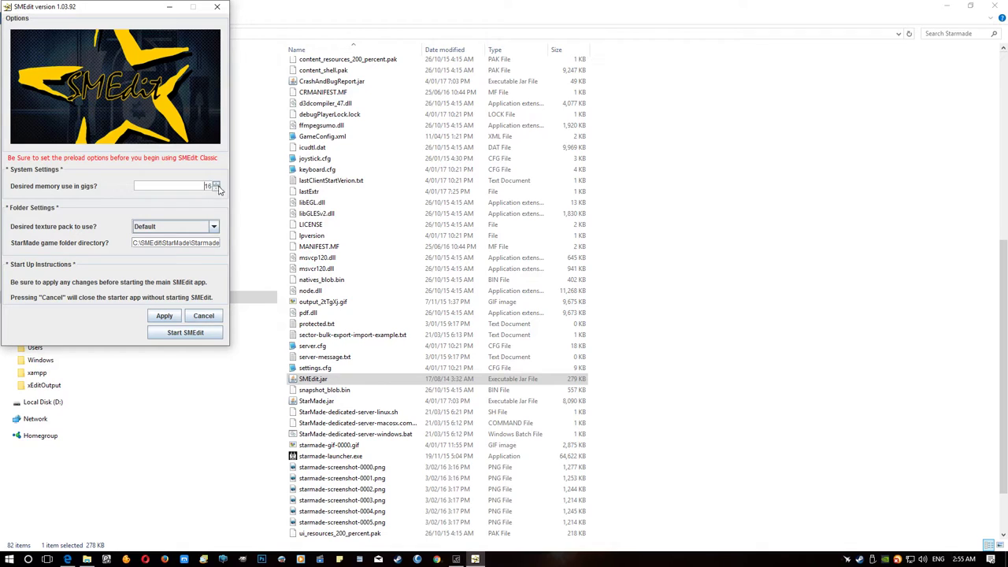
left_click(185, 332)
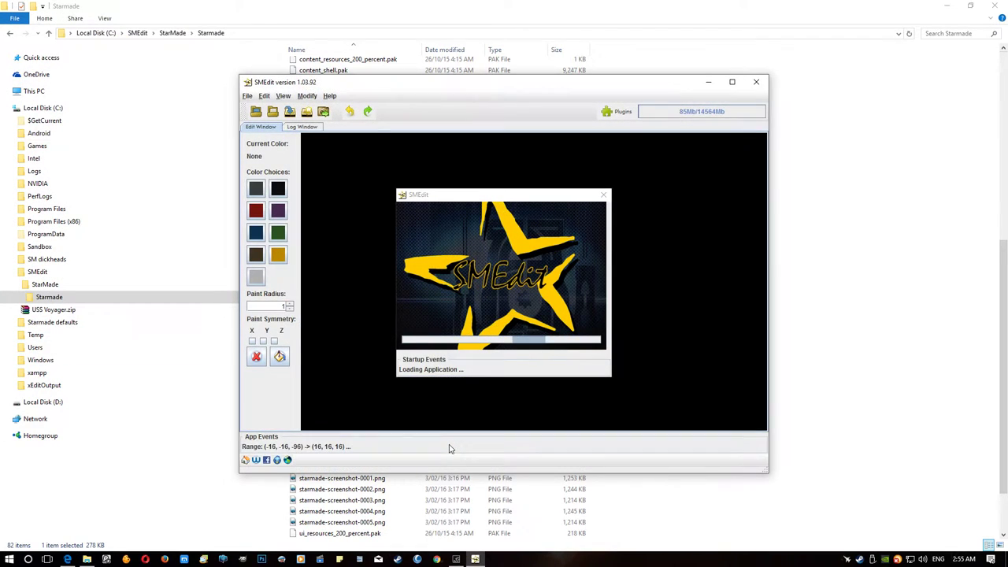
left_click(732, 82)
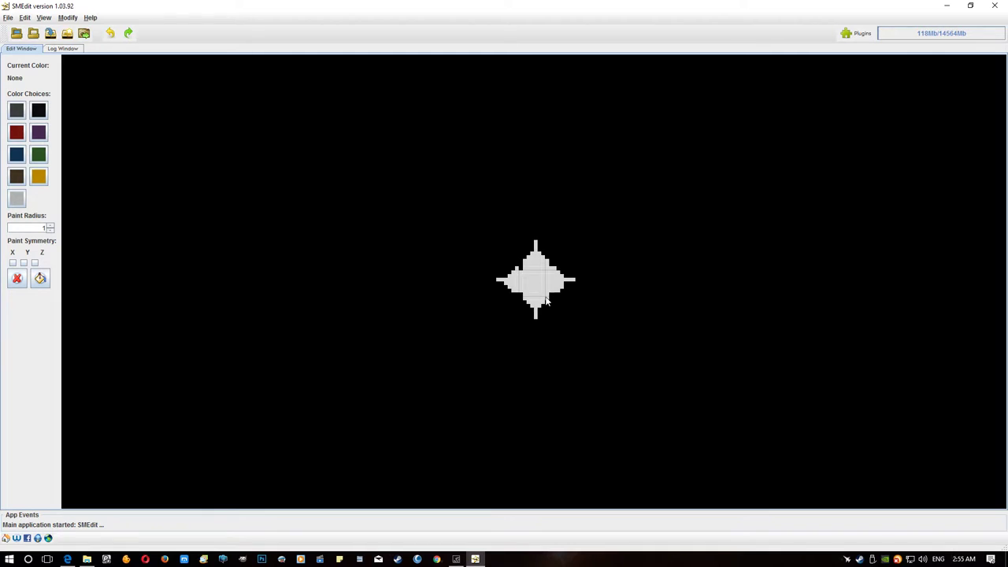
Import saturn v.obj via File > Import > OBJ at longest dimension 110
scroll(543, 307, "up", 6)
scroll(543, 308, "down", 3)
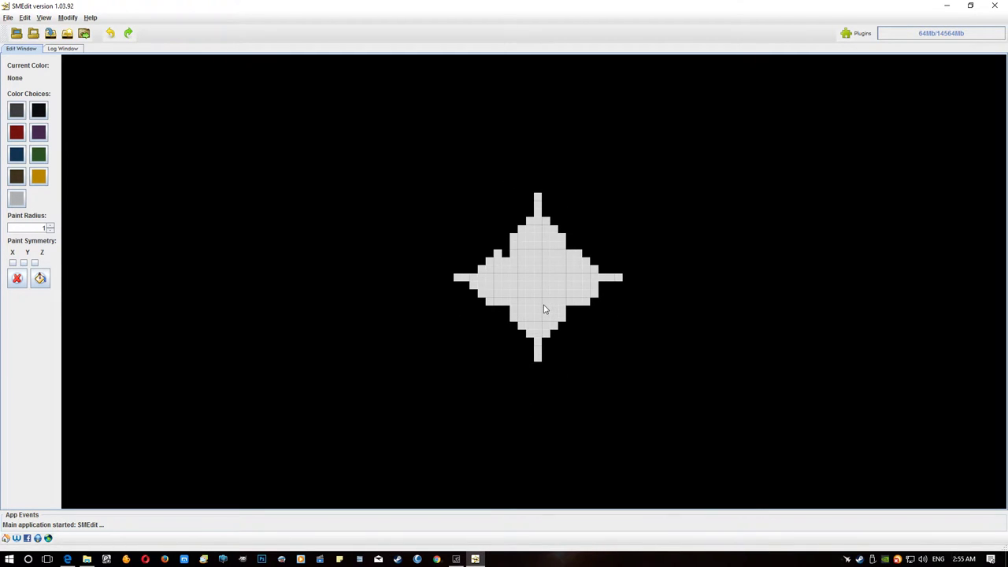
scroll(544, 307, "down", 2)
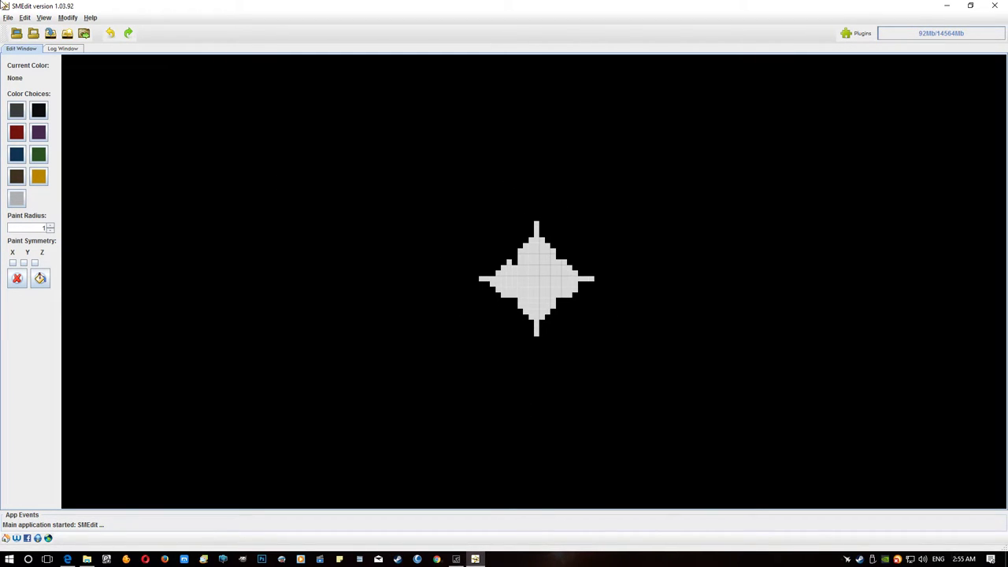
left_click(8, 18)
mouse_move(21, 79)
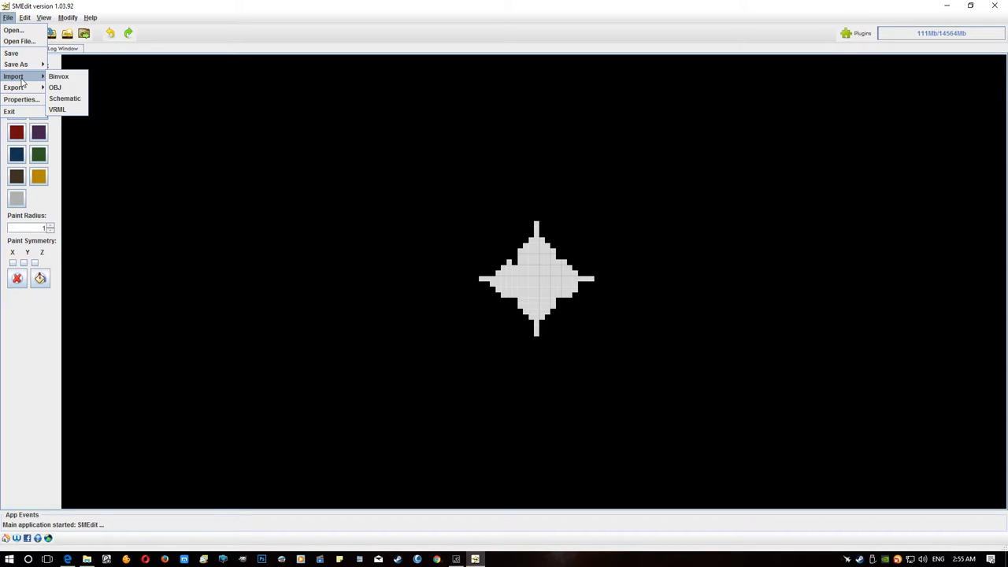
left_click(69, 87)
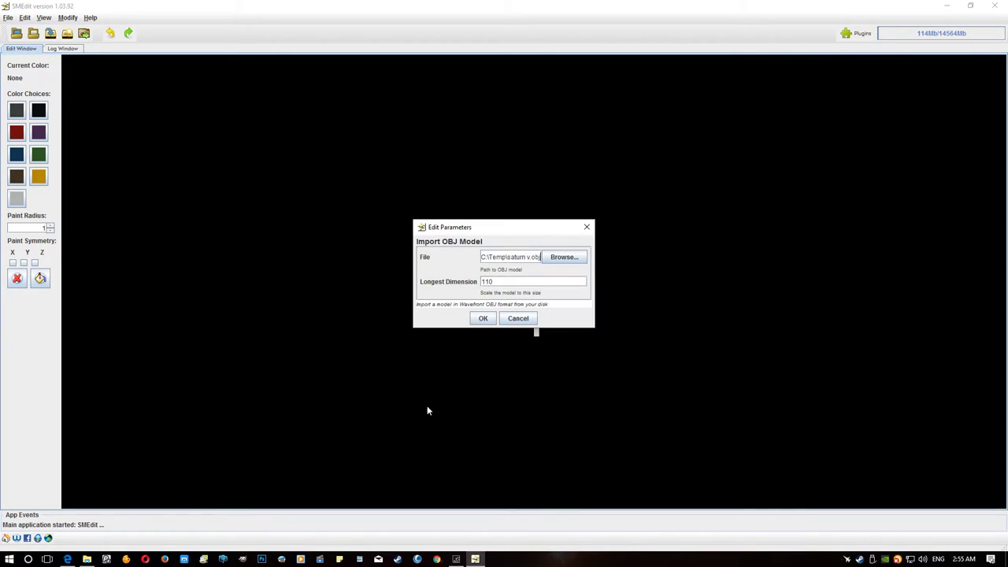
left_click(483, 320)
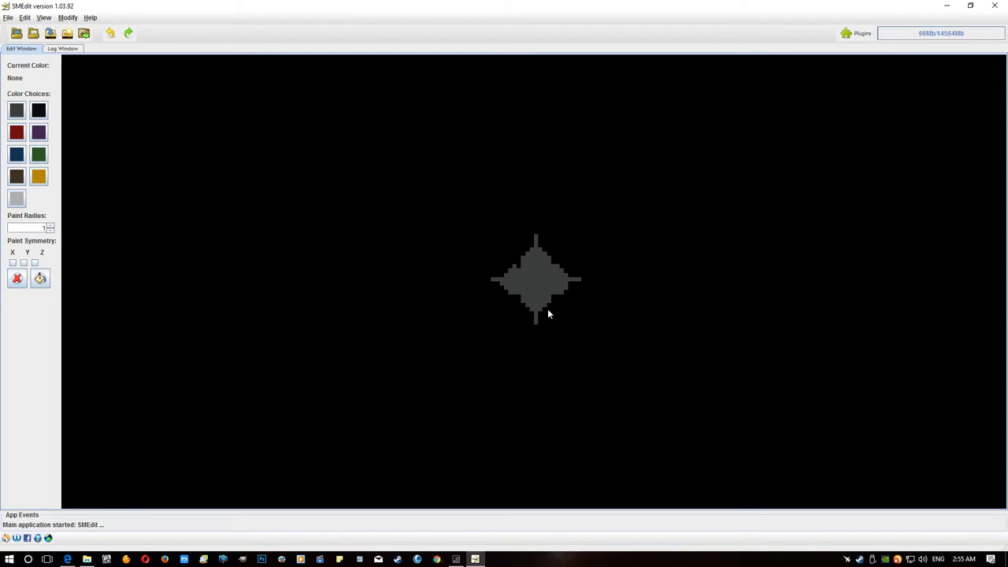
Rotate and inspect the grey block rocket, then bring up the block plugins list
scroll(540, 266, "up", 5)
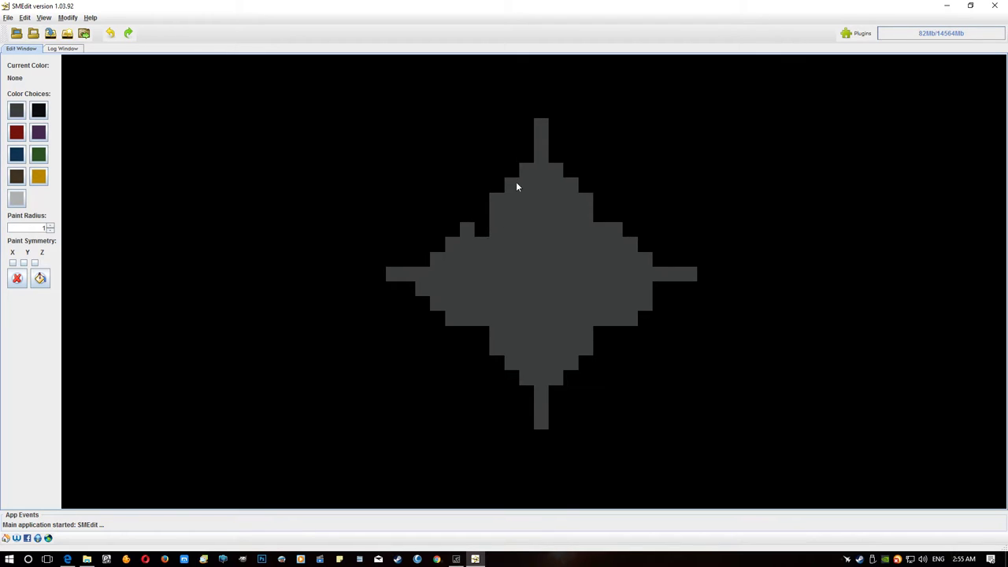
left_click(67, 18)
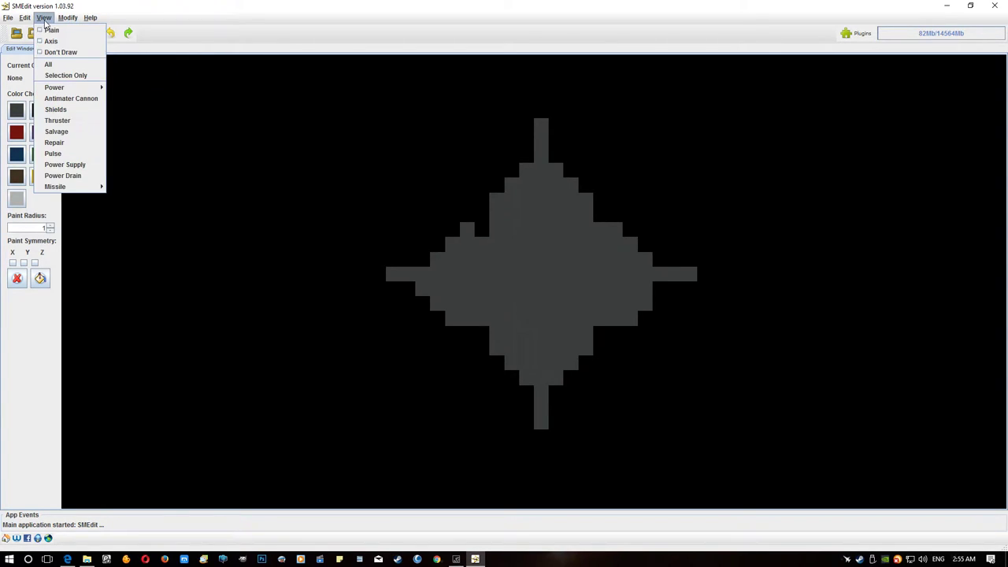
mouse_move(26, 17)
left_click(355, 11)
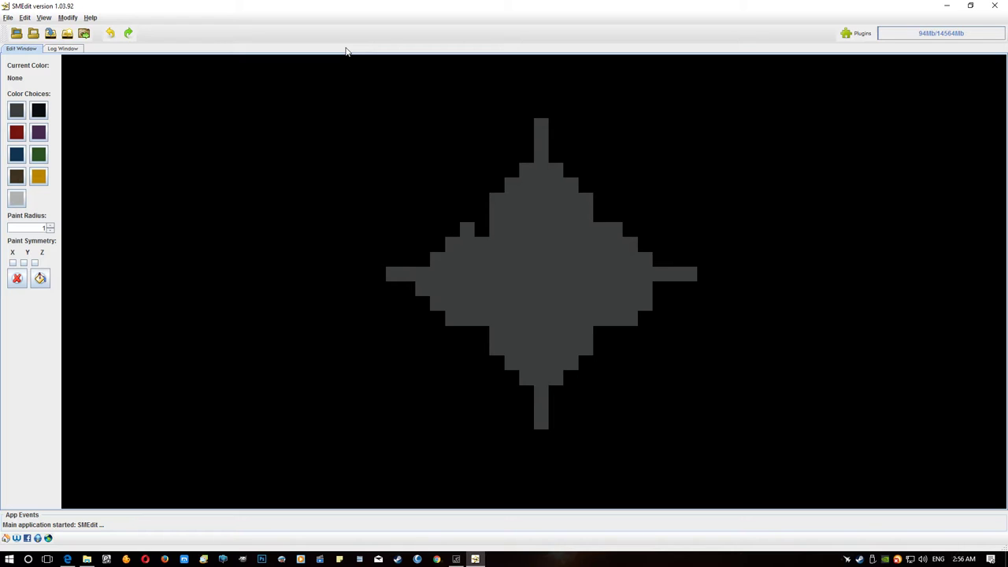
left_click_drag(644, 324, 560, 310)
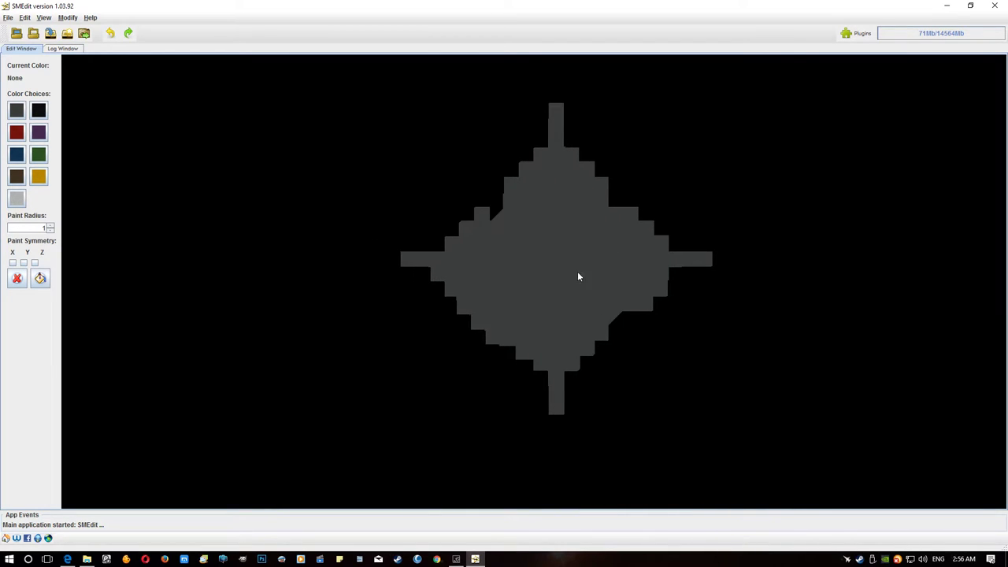
scroll(575, 300, "up", 6)
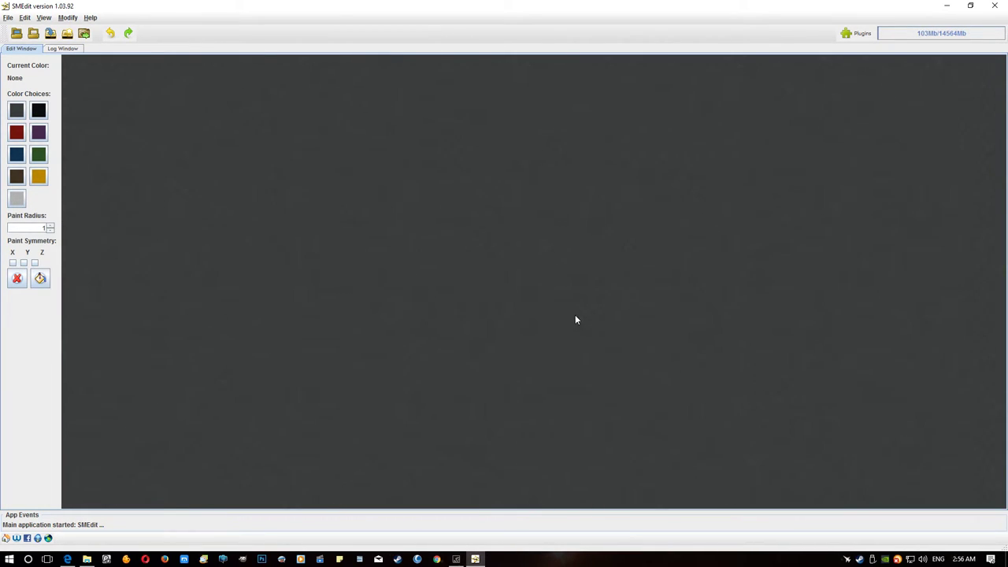
scroll(575, 316, "down", 5)
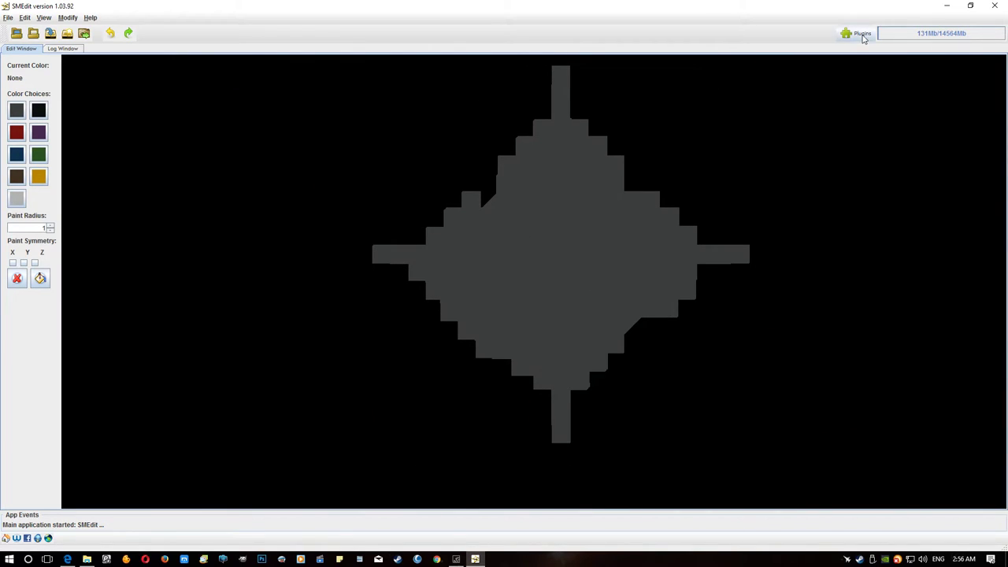
left_click(862, 36)
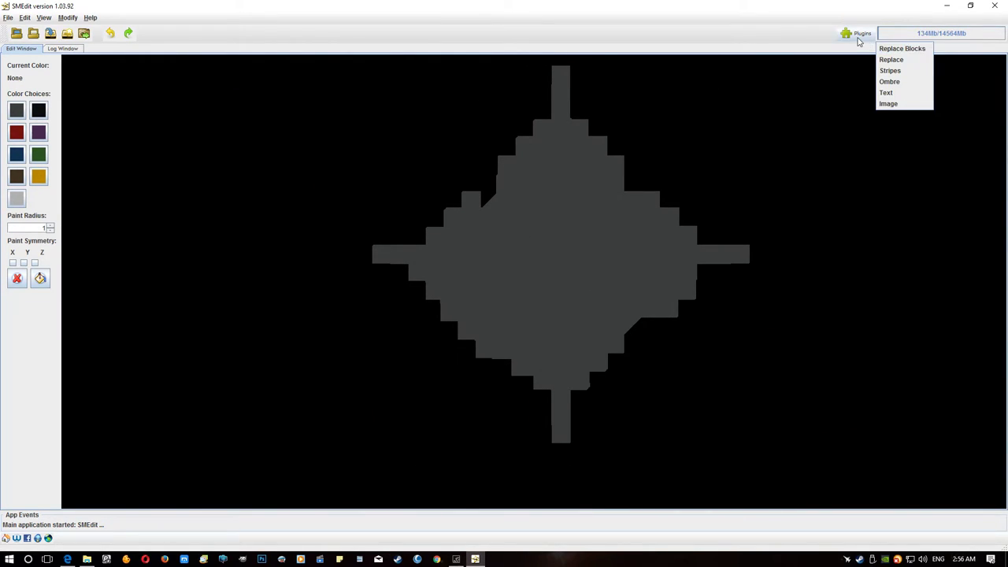
Replace Grey Standard Armor blocks with White Hull, then turn the view to see the rocket's side
left_click(898, 49)
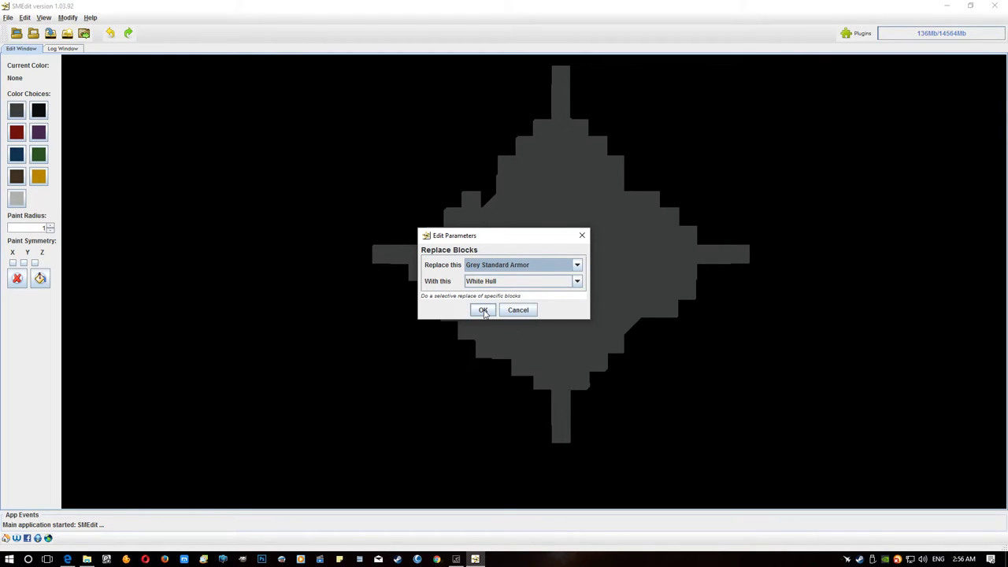
left_click(484, 310)
scroll(596, 273, "down", 5)
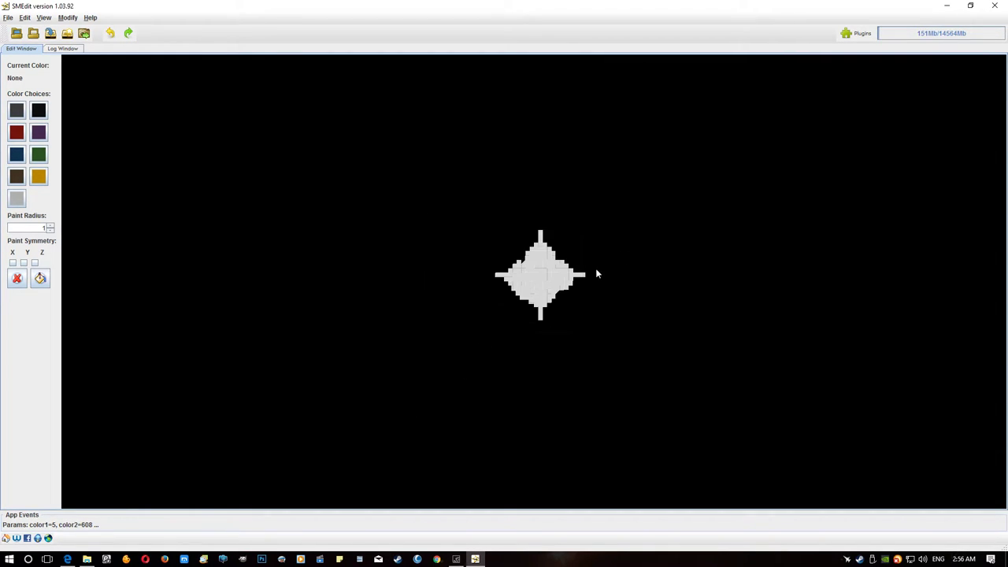
left_click_drag(596, 272, 551, 257)
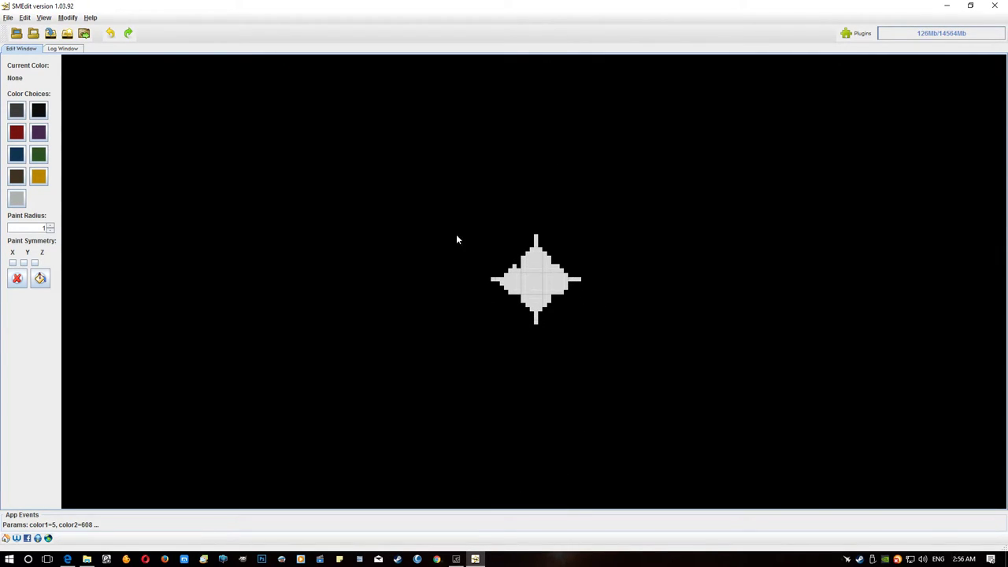
left_click(67, 18)
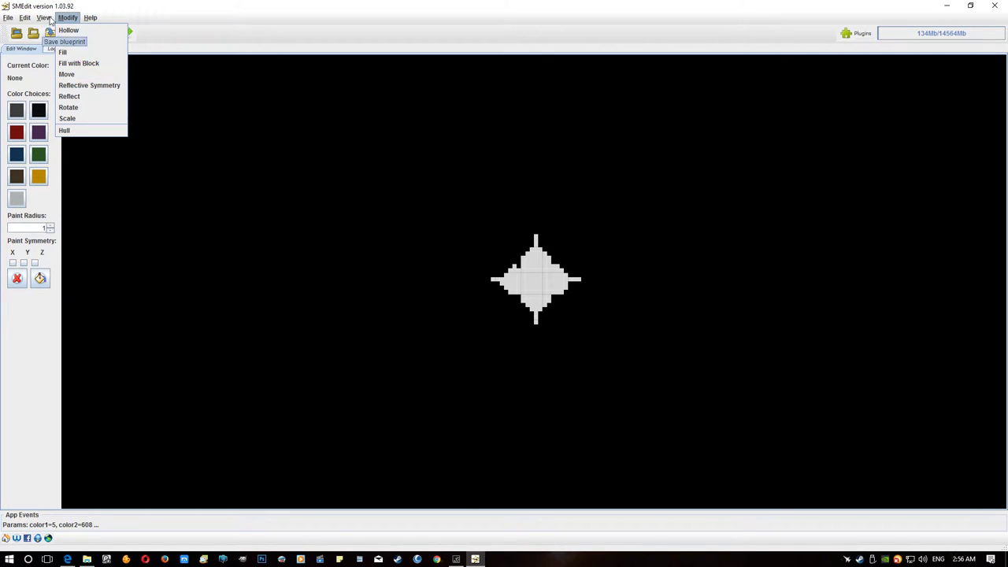
Turn on the axis lines and apply a first ship-core move with an edited Dorsal/Ventral offset
mouse_move(44, 17)
left_click(53, 41)
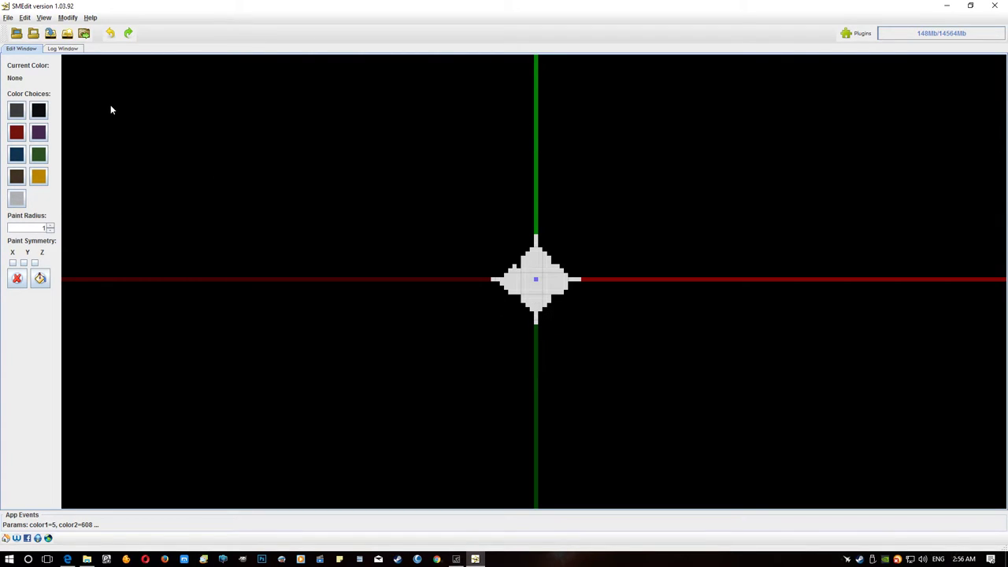
left_click(71, 18)
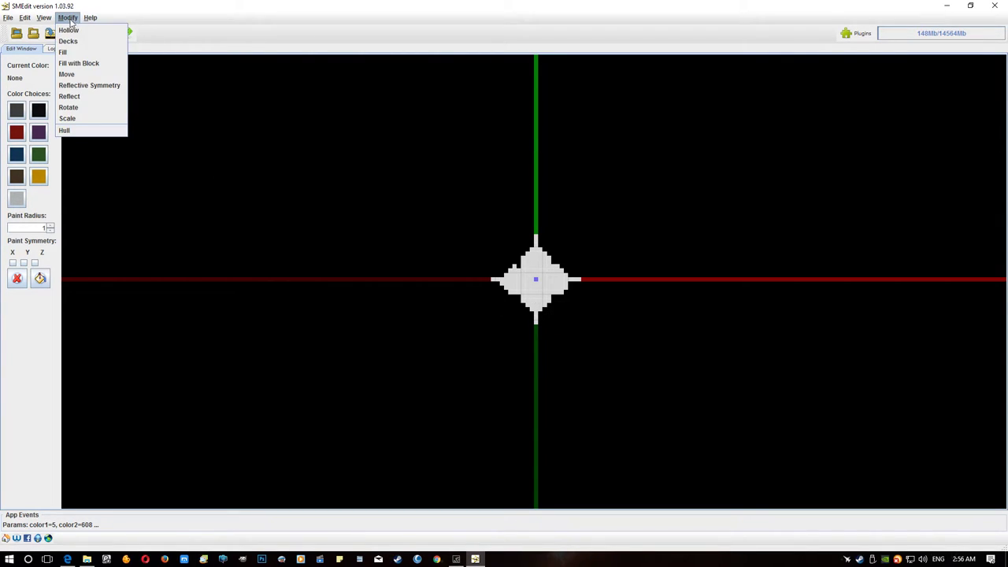
left_click(73, 71)
left_click_drag(482, 223, 205, 228)
type("0")
key("Tab")
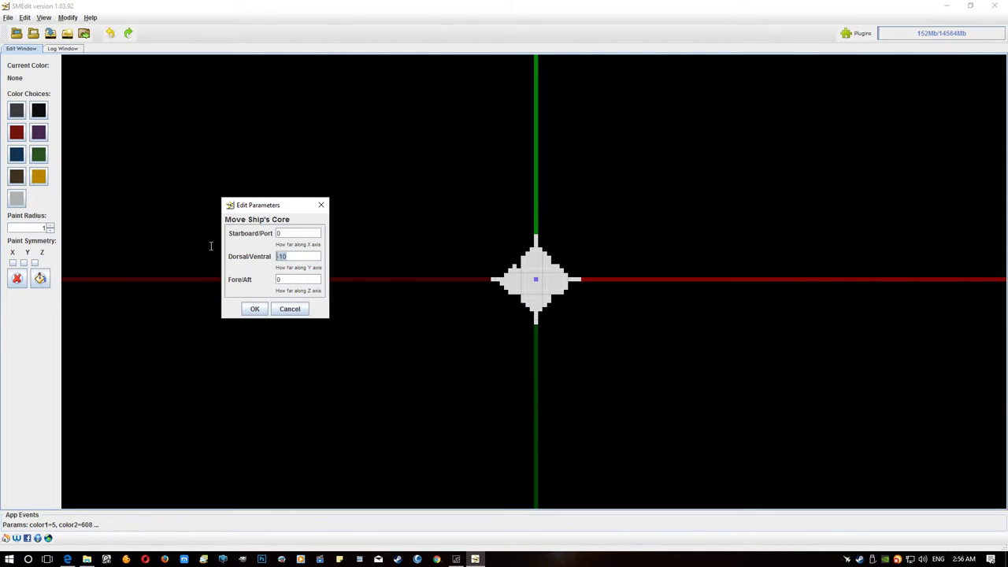
key("BackSpace")
type("0")
type("-1")
left_click(255, 309)
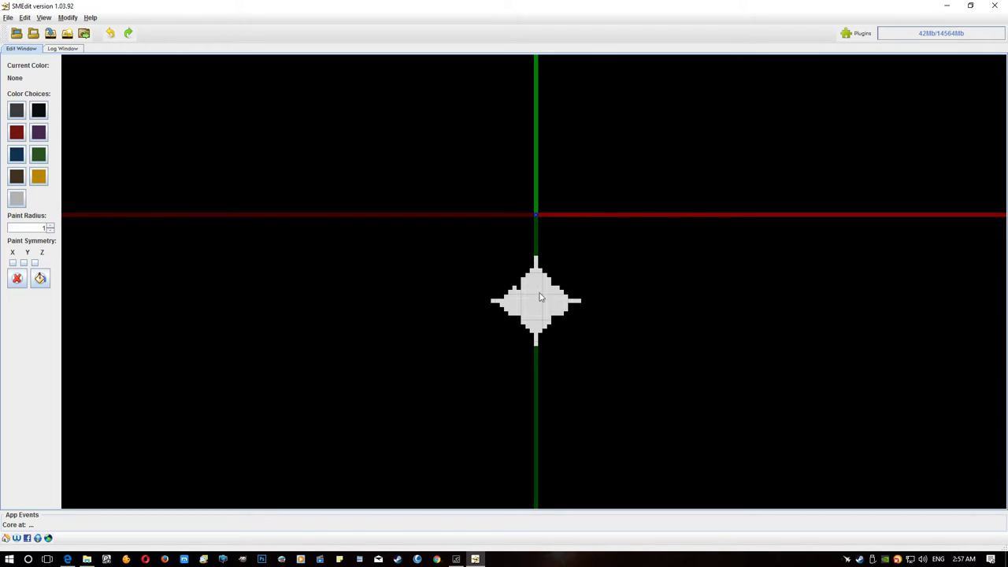
Move the ship's core again with a Dorsal/Ventral offset of -20
left_click(65, 19)
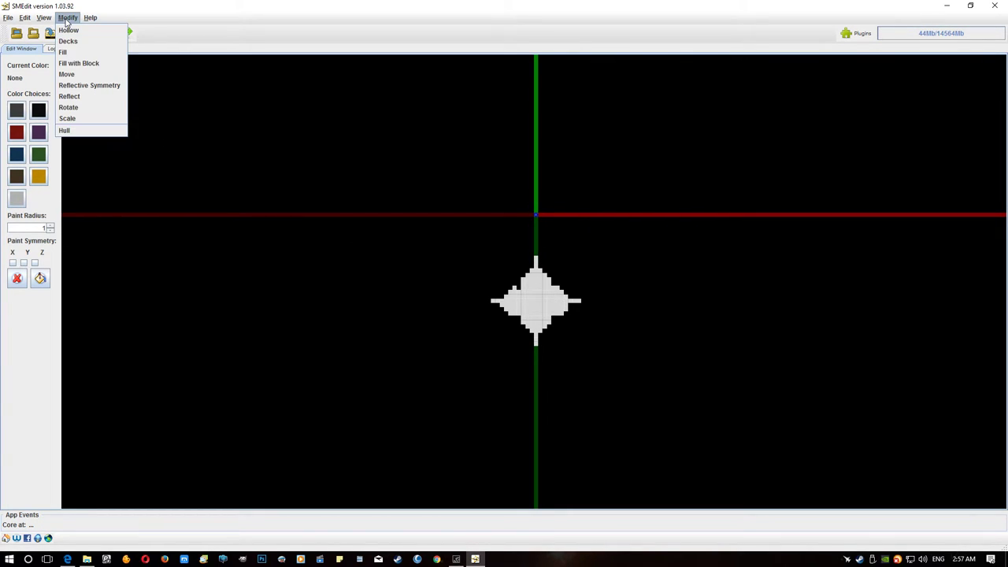
left_click(71, 74)
left_click(516, 272)
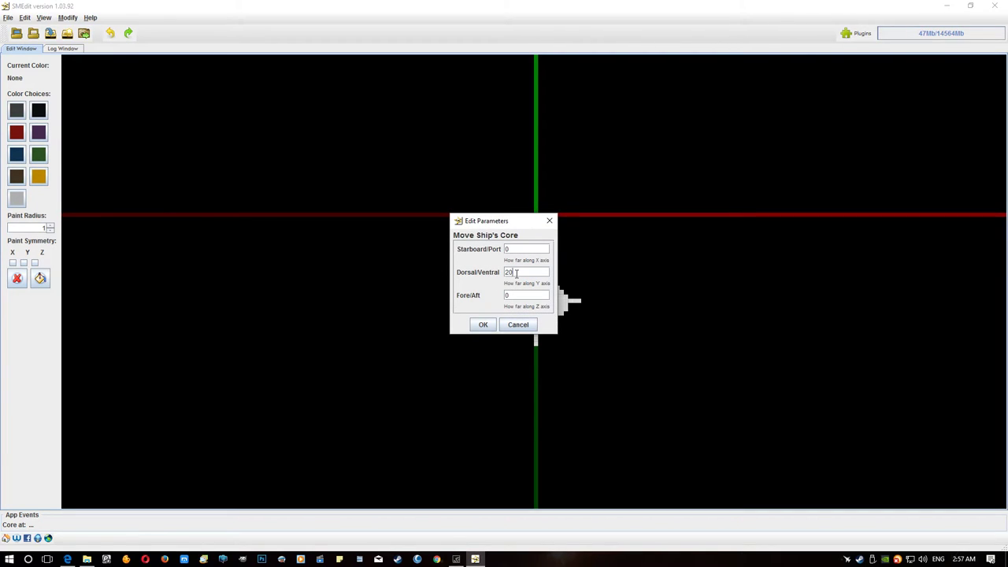
key("BackSpace")
key("BackSpace")
type("-20")
left_click(483, 326)
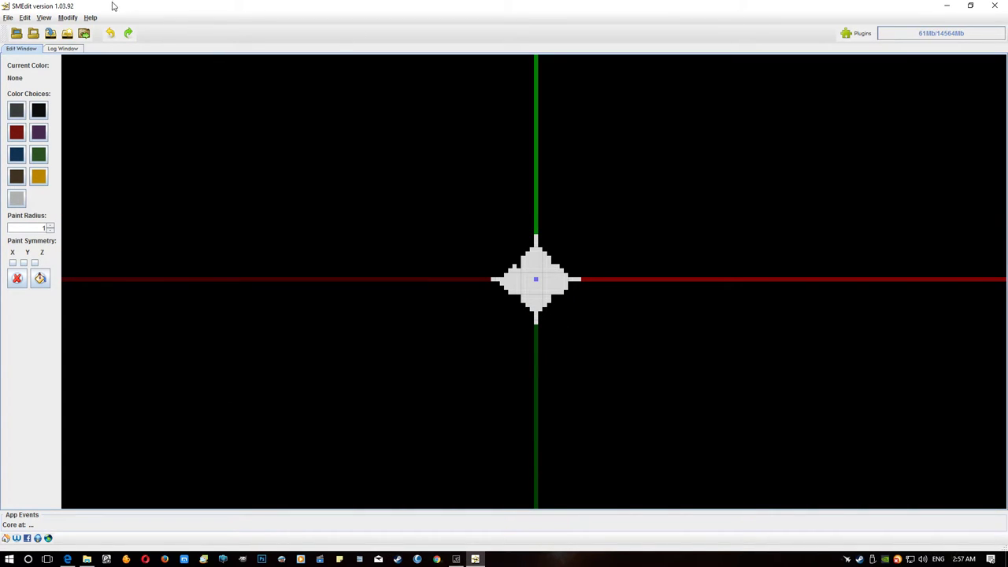
left_click(72, 18)
Shift the ship's core 20 blocks along Starboard/Port
left_click(83, 77)
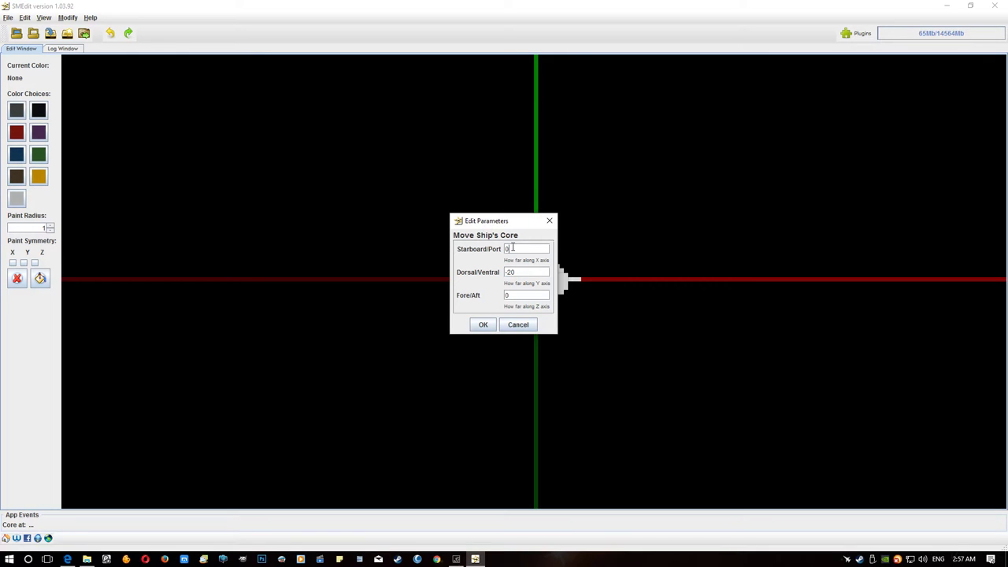
type("2")
left_click(483, 324)
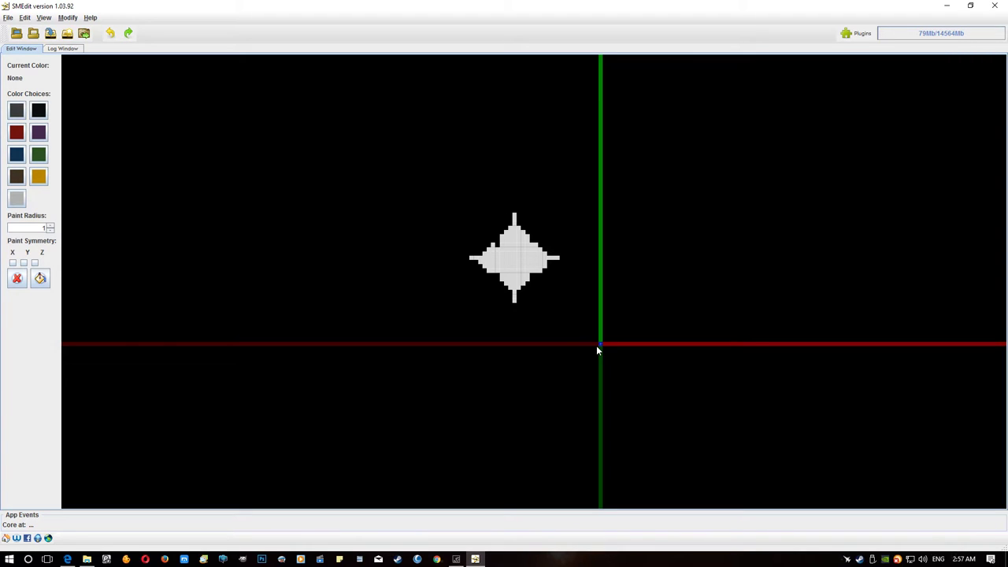
Apply another core move with Dorsal/Ventral changed from -20 to 20
left_click(71, 18)
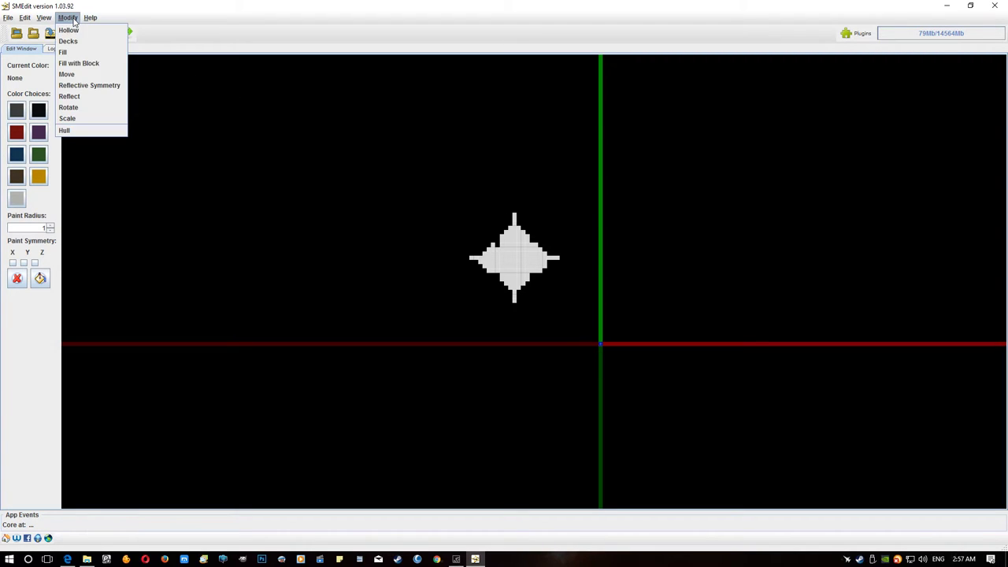
left_click(93, 78)
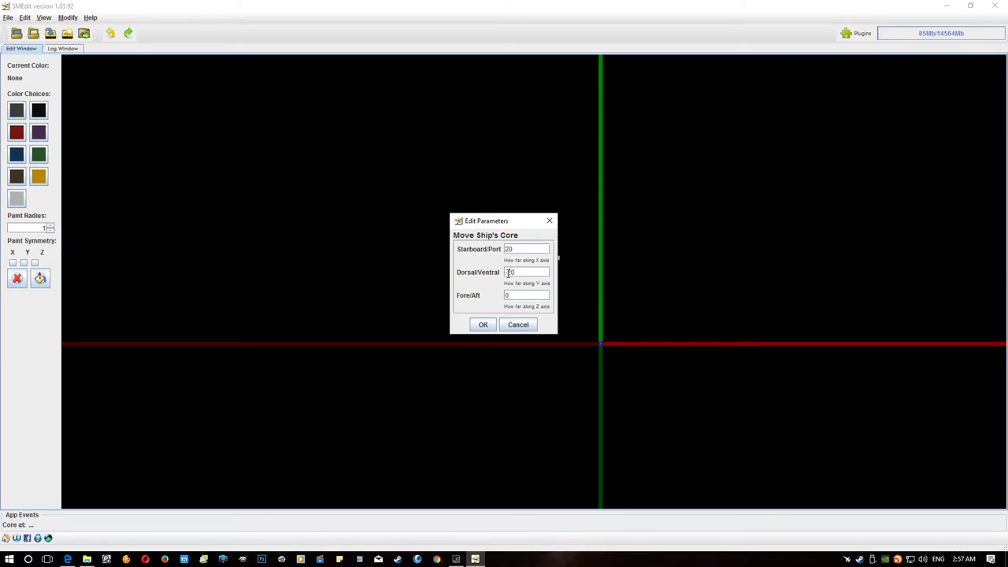
key("BackSpace")
left_click(483, 324)
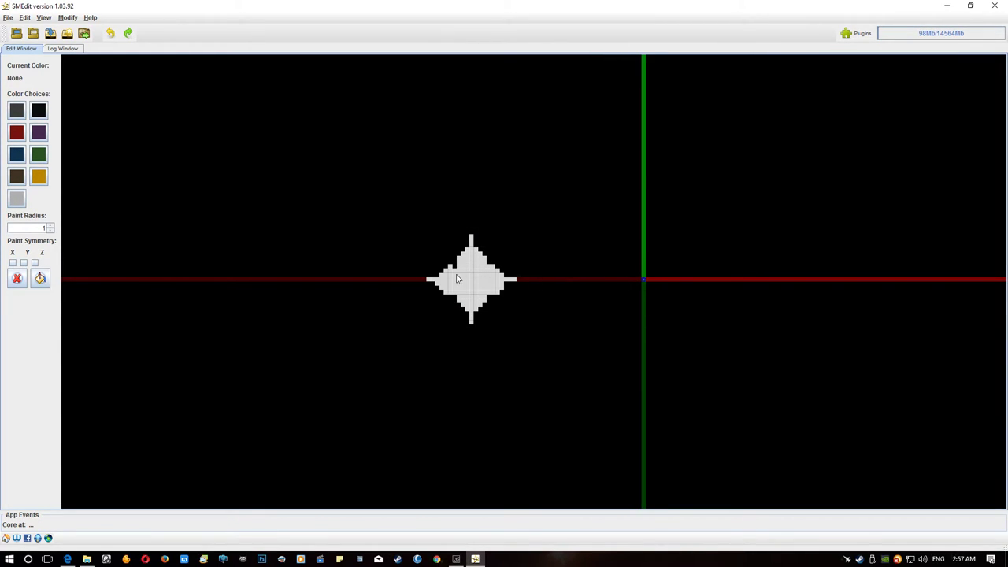
Move the ship's core -40 along Starboard/Port with Dorsal/Ventral set to 0
left_click(69, 18)
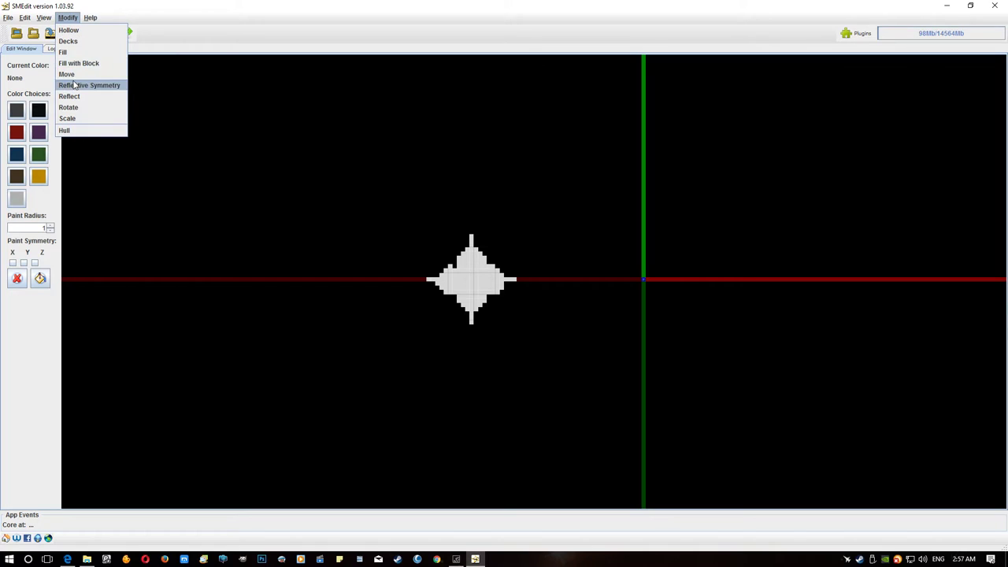
left_click(77, 82)
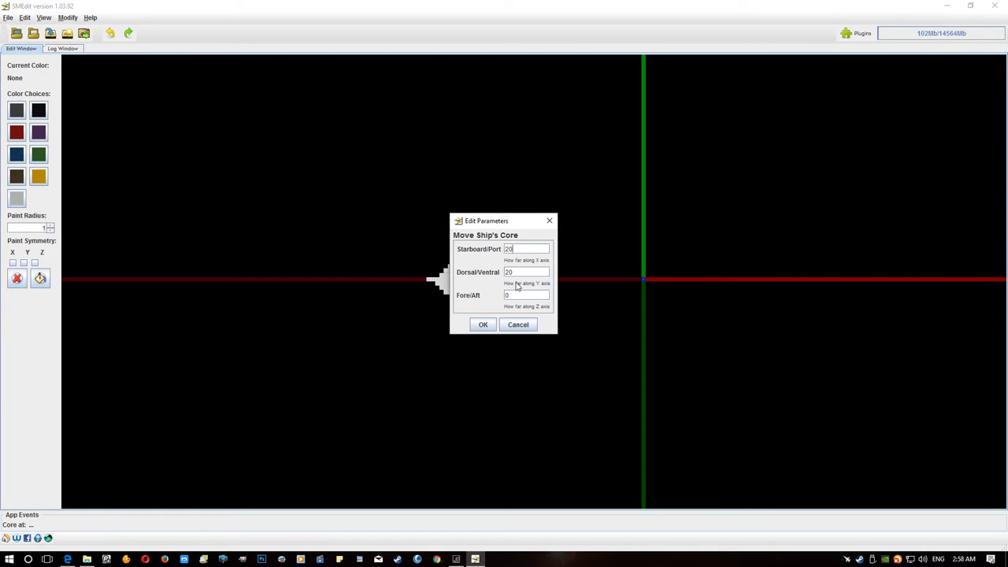
double_click(515, 272)
key("BackSpace")
type("0")
left_click(517, 250)
left_click_drag(497, 220, 341, 198)
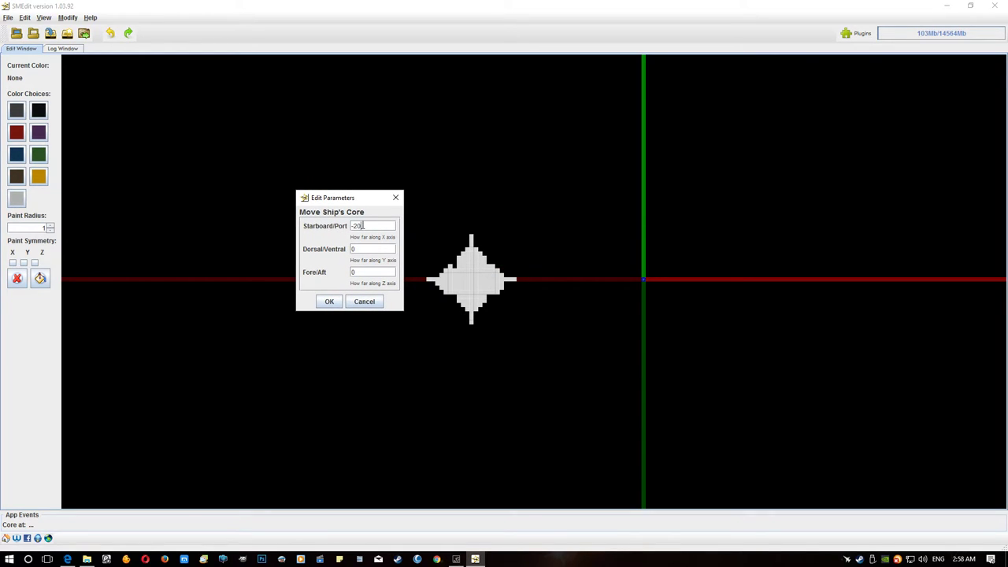
key("BackSpace")
key("BackSpace")
type("40")
left_click(335, 304)
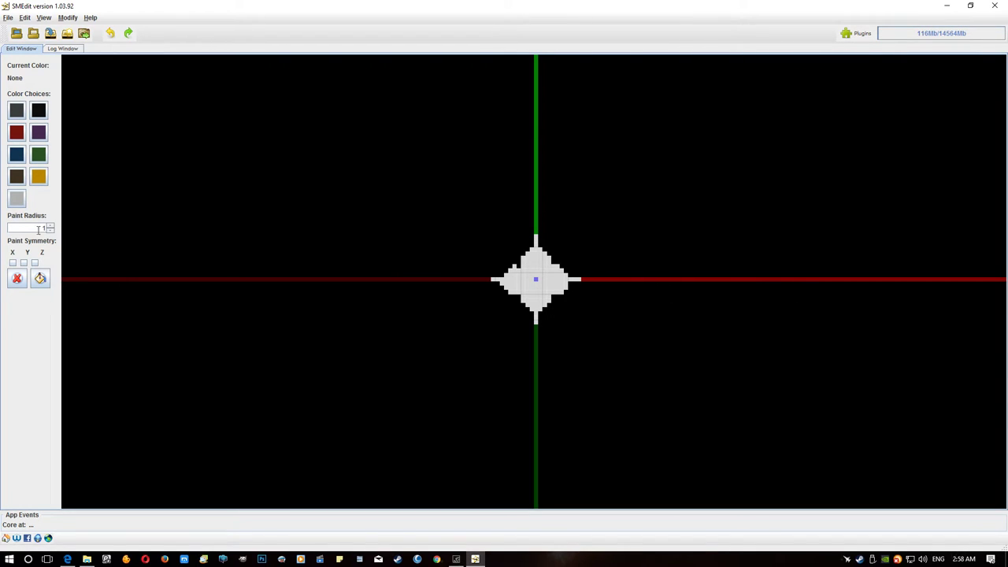
left_click(8, 17)
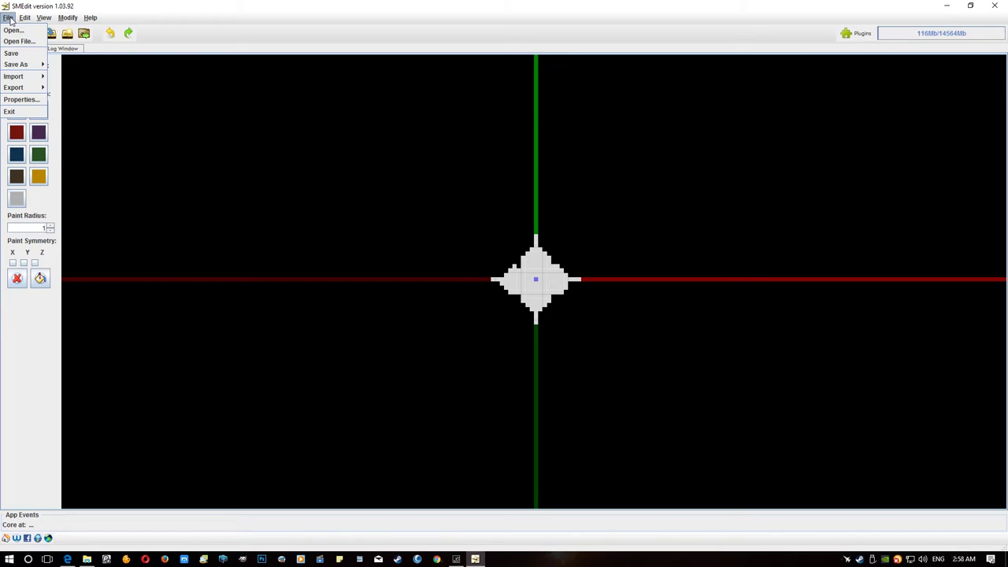
Save the ship as a default blueprint named 'hi there'
mouse_move(21, 66)
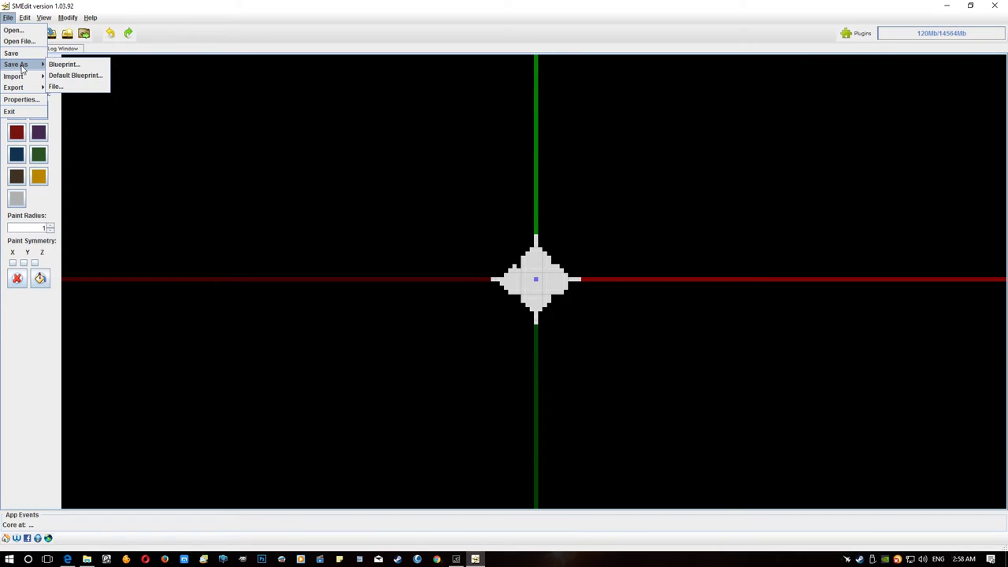
left_click(88, 78)
key("BackSpace")
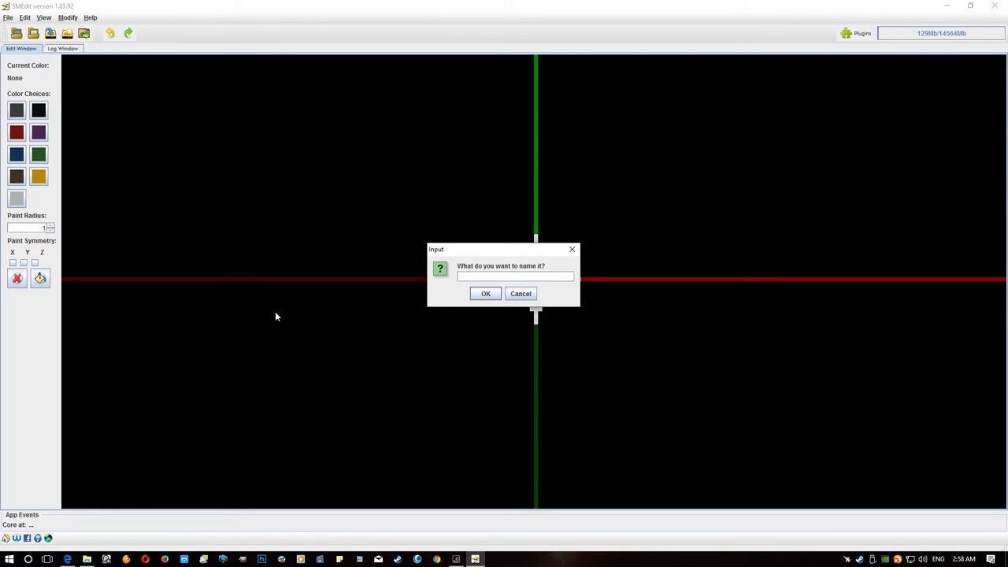
type("hi there")
key("Return")
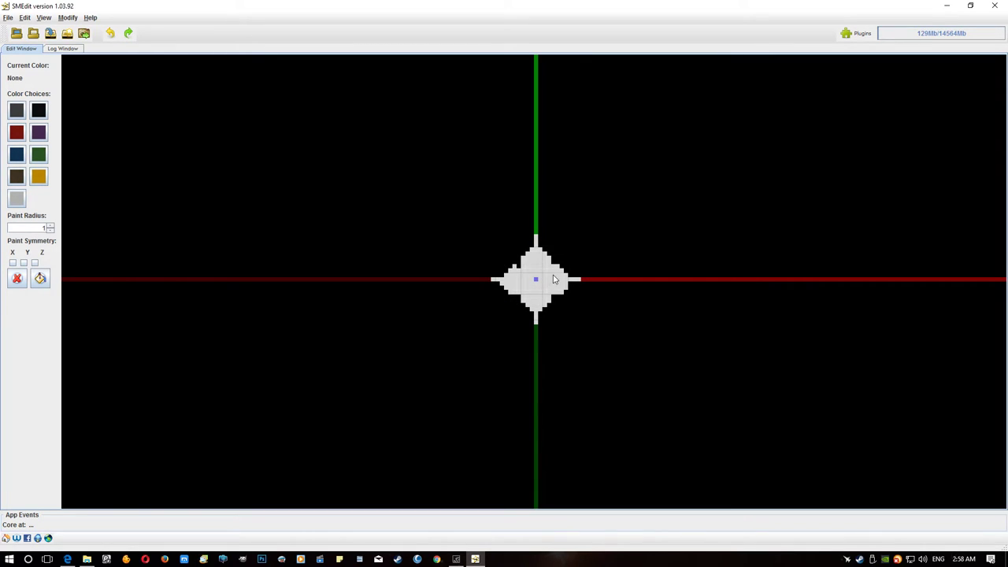
Save another copy, replacing the suggested name Omen-Navy-Class with 'hi'
left_click(6, 17)
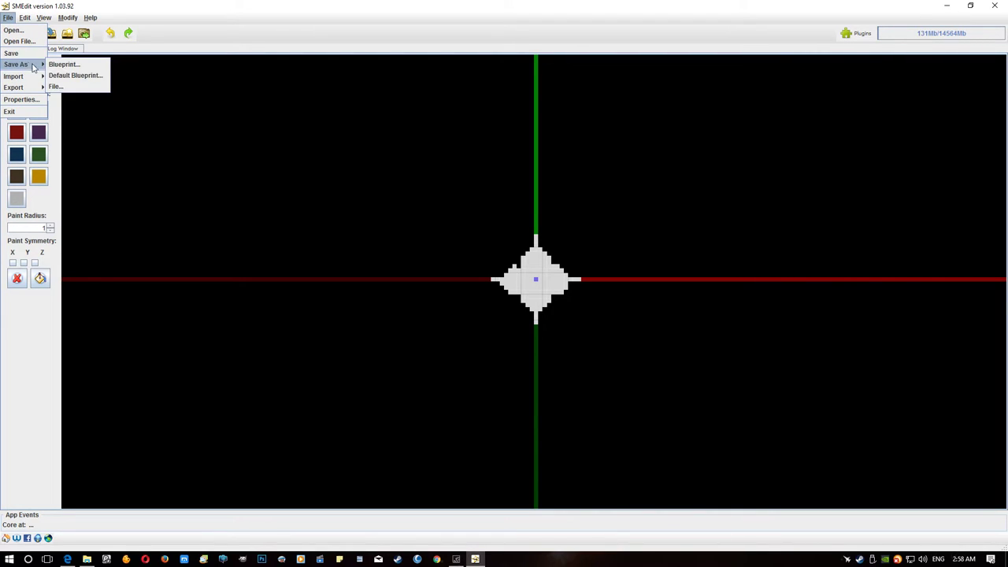
left_click(75, 74)
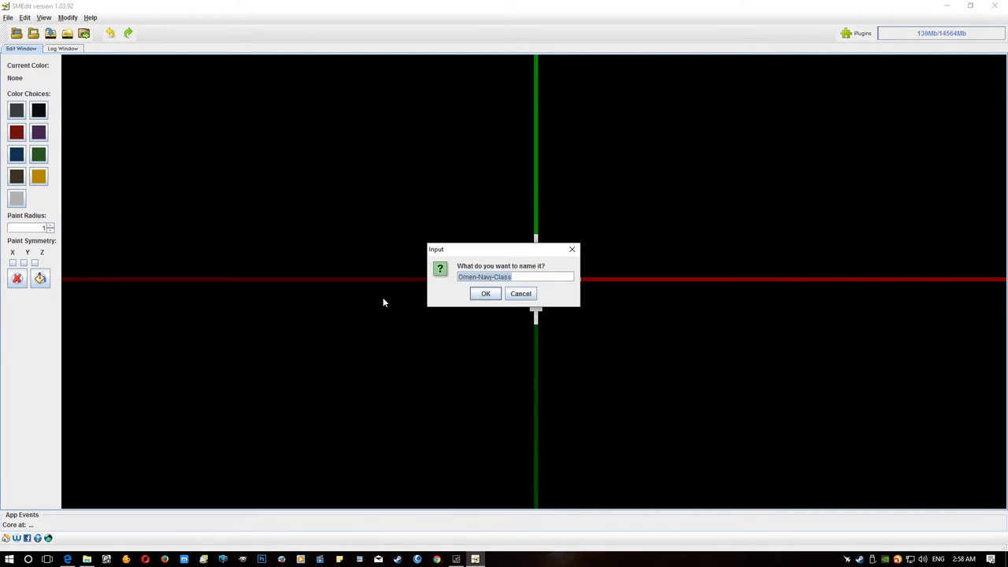
key("BackSpace")
type("hey")
key("BackSpace")
key("BackSpace")
type("i")
left_click(478, 294)
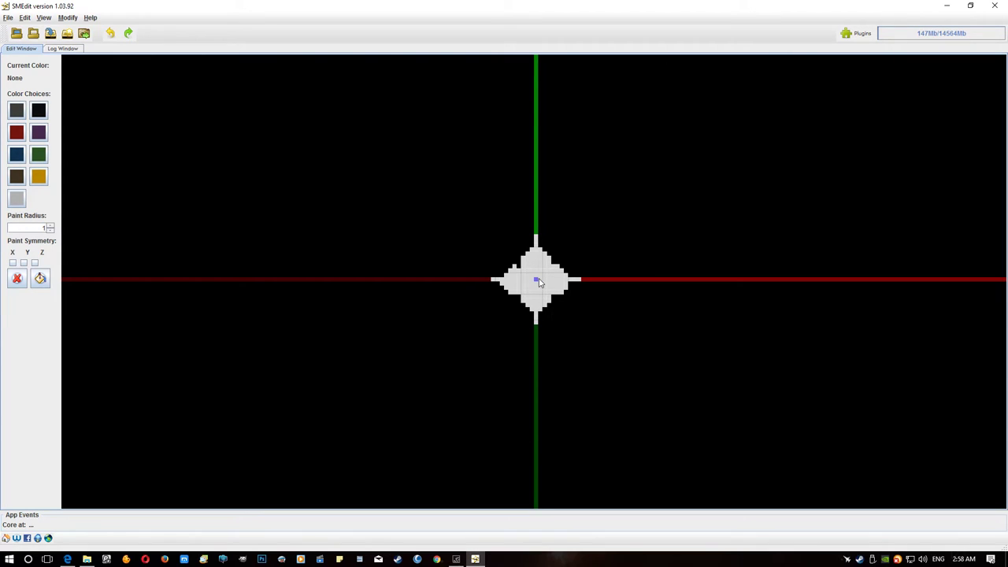
left_click(8, 18)
Save the ship as a regular blueprint named 'lumpy nuts jnr'
mouse_move(19, 64)
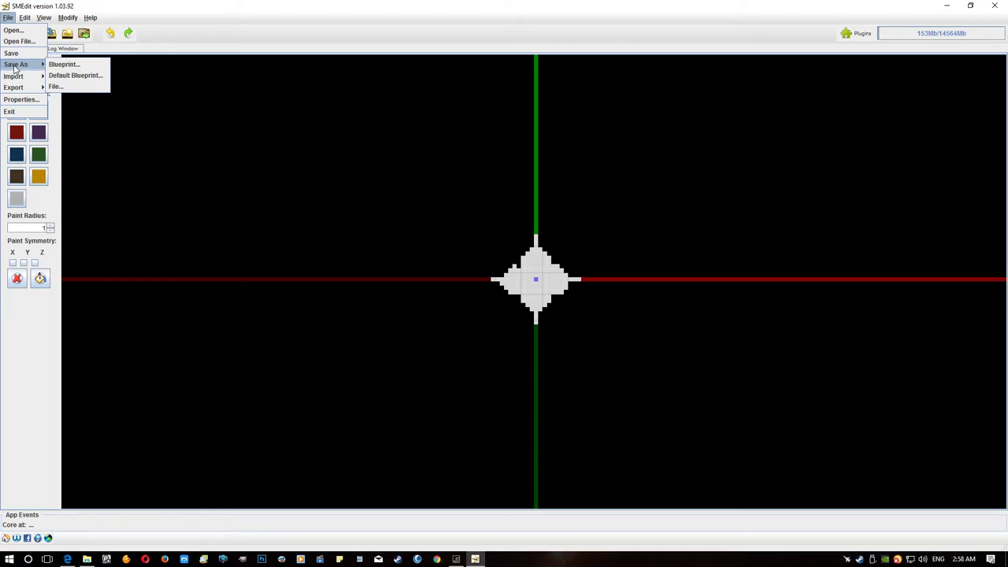
left_click(89, 68)
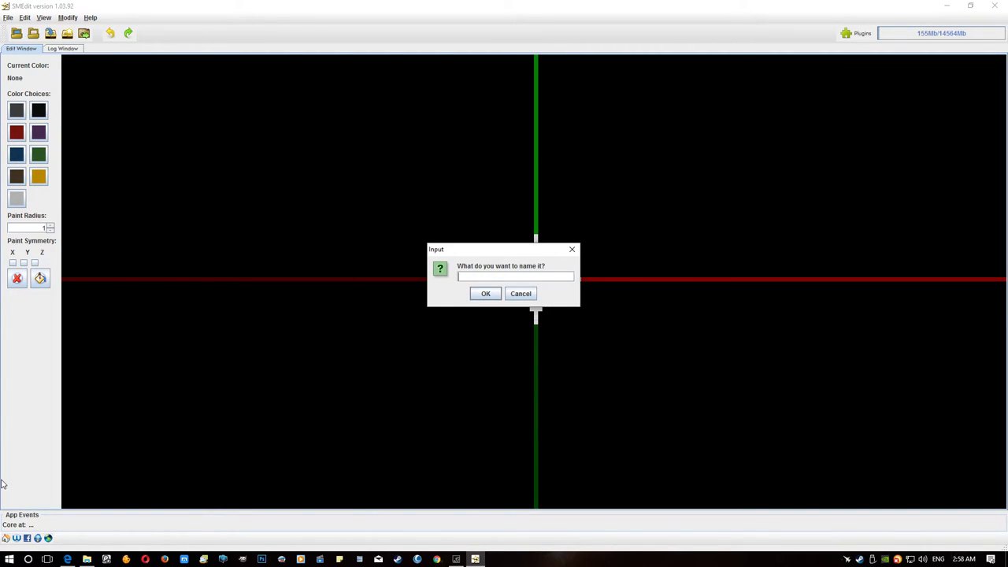
type("lumpy nu8")
key("BackSpace")
left_click(476, 294)
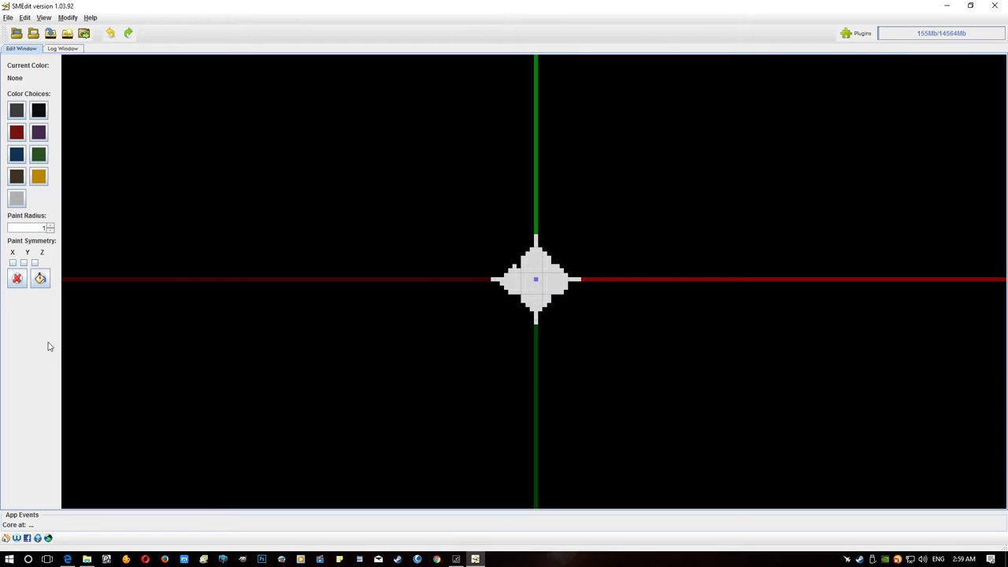
Check that blueprints > lumpy nuts jnr holds DATA plus header, logic and meta files, then close Explorer
left_click(87, 559)
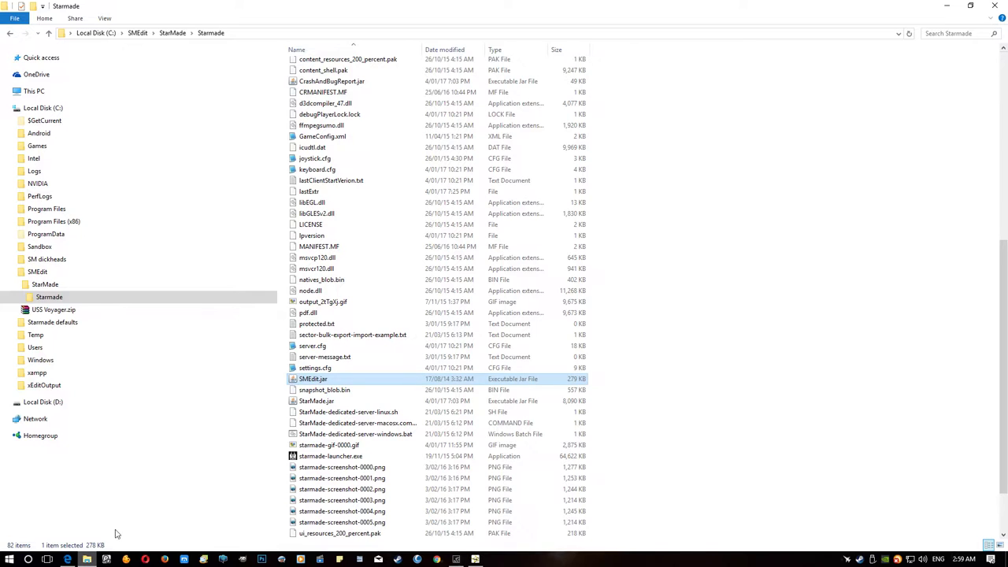
scroll(387, 436, "up", 10)
double_click(307, 77)
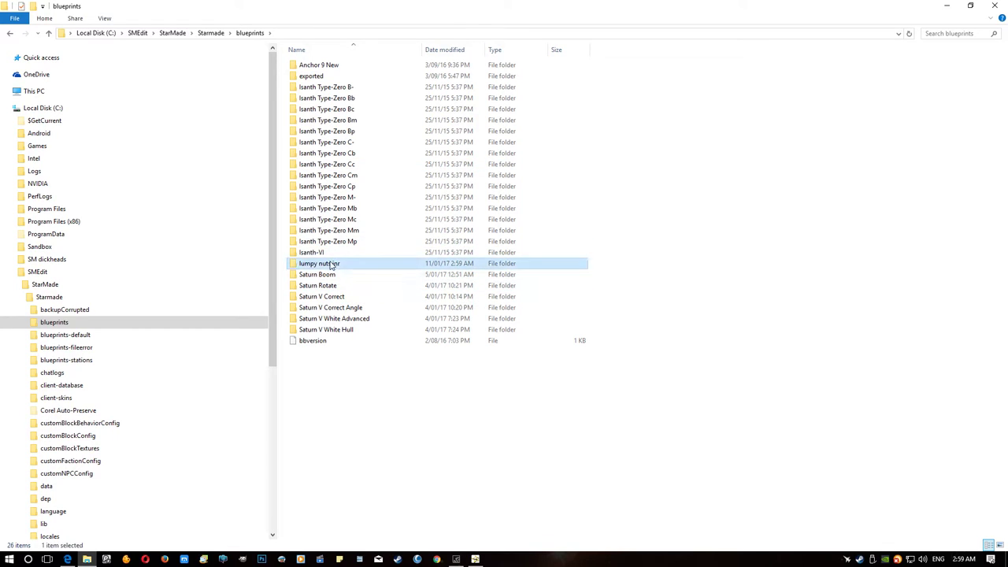
double_click(331, 263)
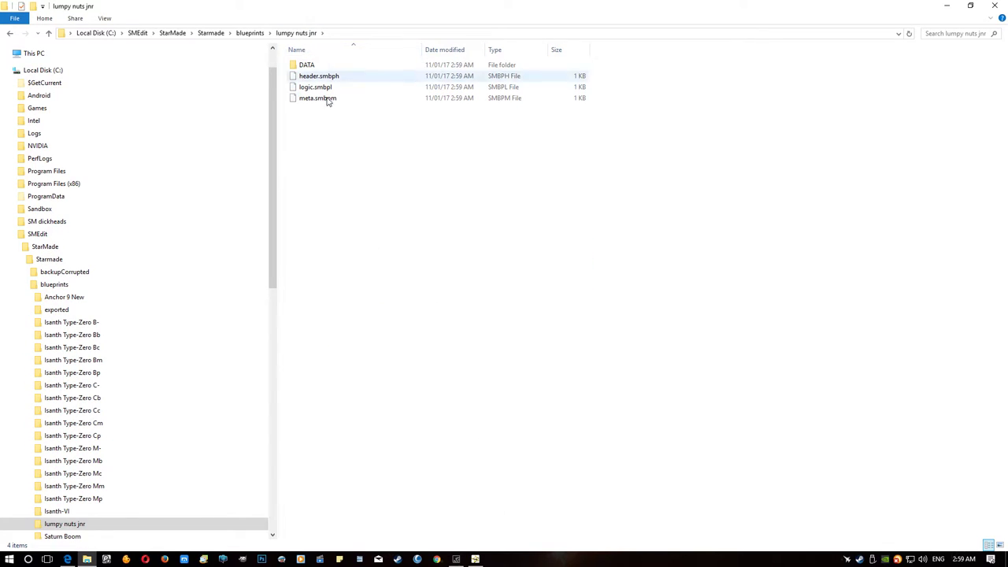
left_click(995, 6)
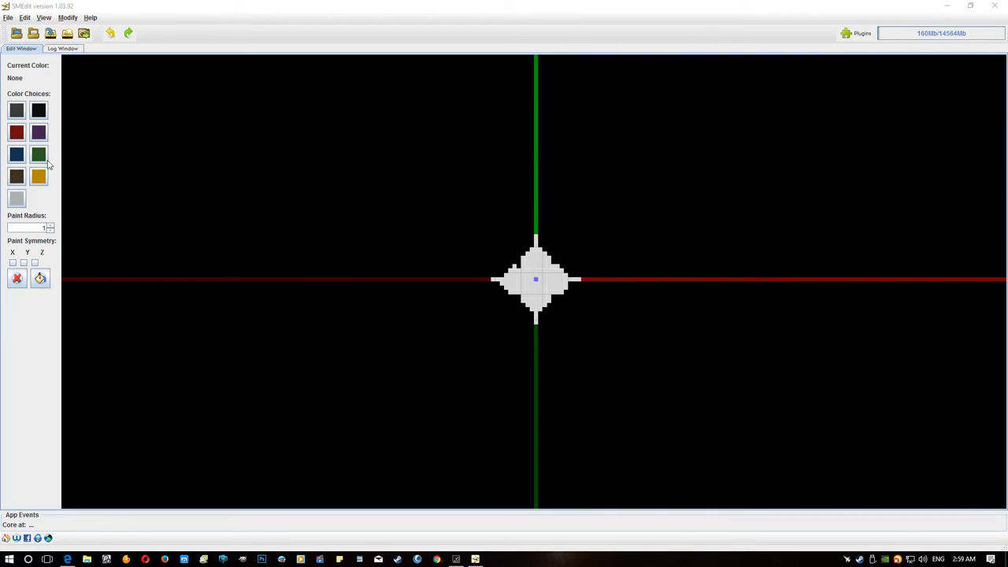
Import C:\Temp\saturn v.obj with Longest Dimension set to 1000
left_click(10, 17)
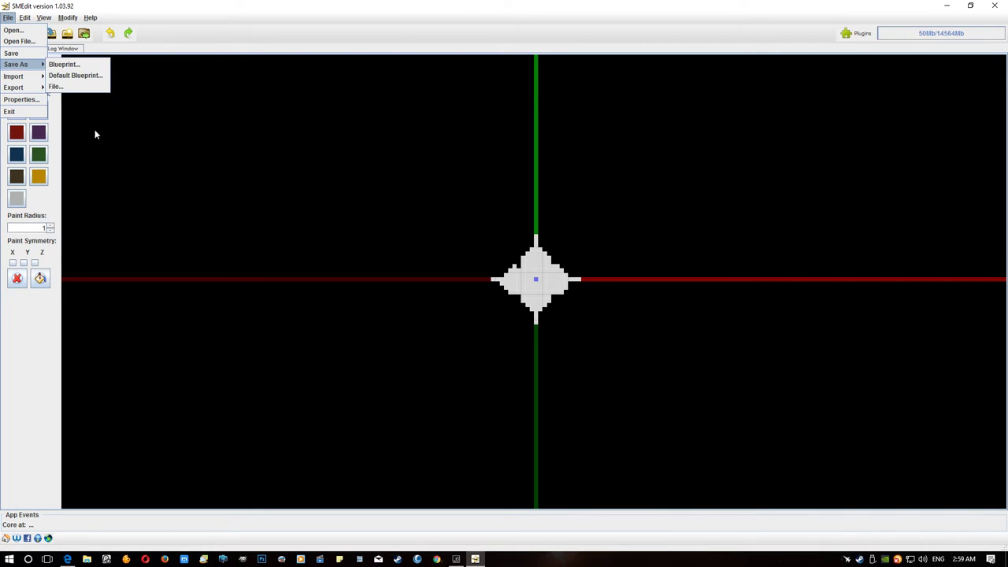
mouse_move(31, 76)
left_click(66, 89)
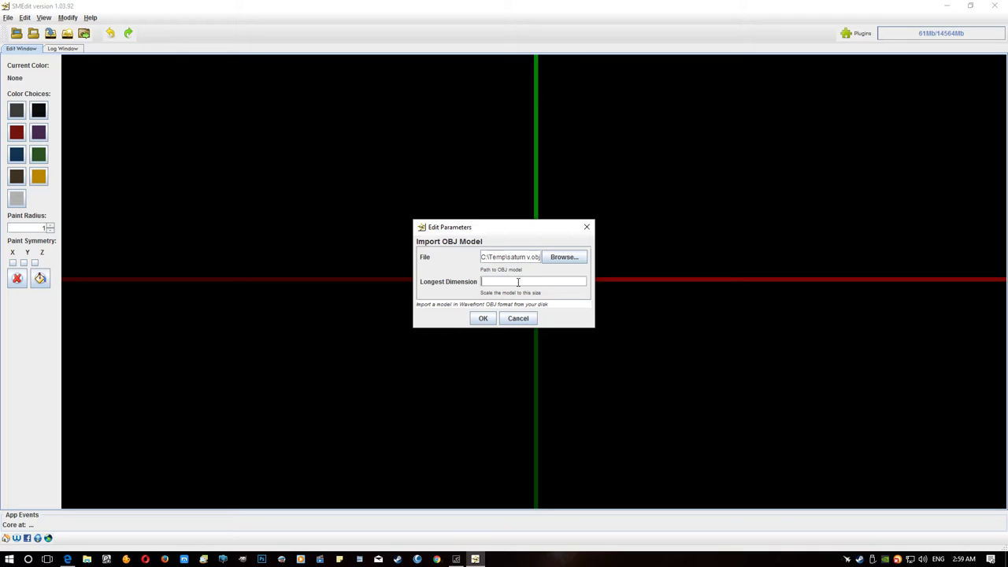
type("1000")
left_click(484, 319)
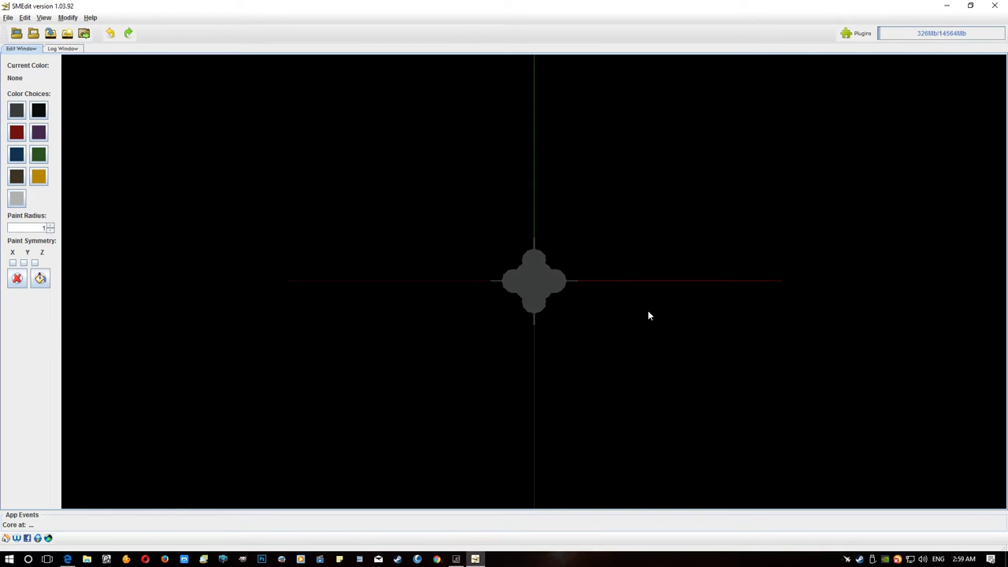
Zoom in and orbit to a near-horizontal side view of the large imported hull
scroll(501, 283, "up", 4)
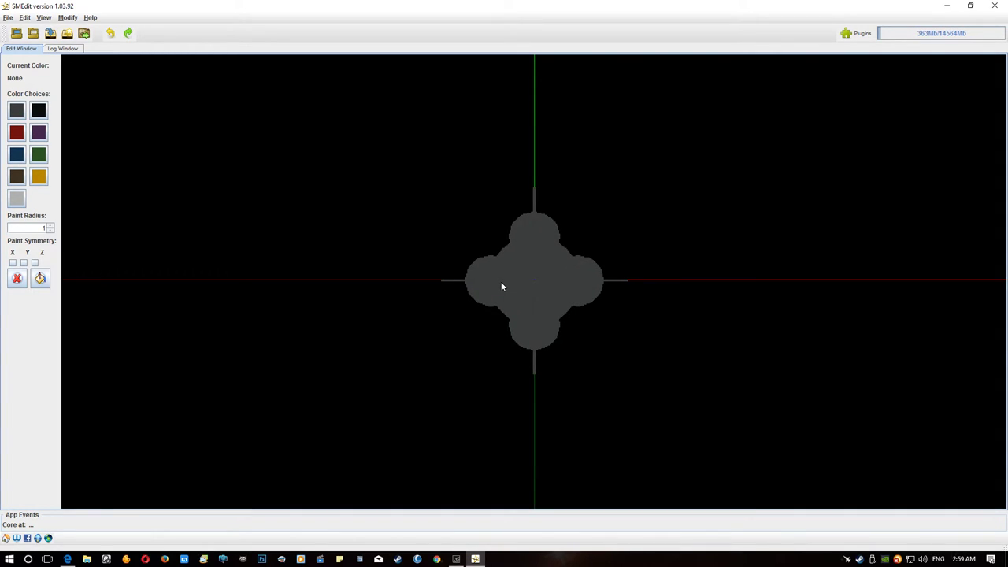
scroll(501, 286, "up", 1)
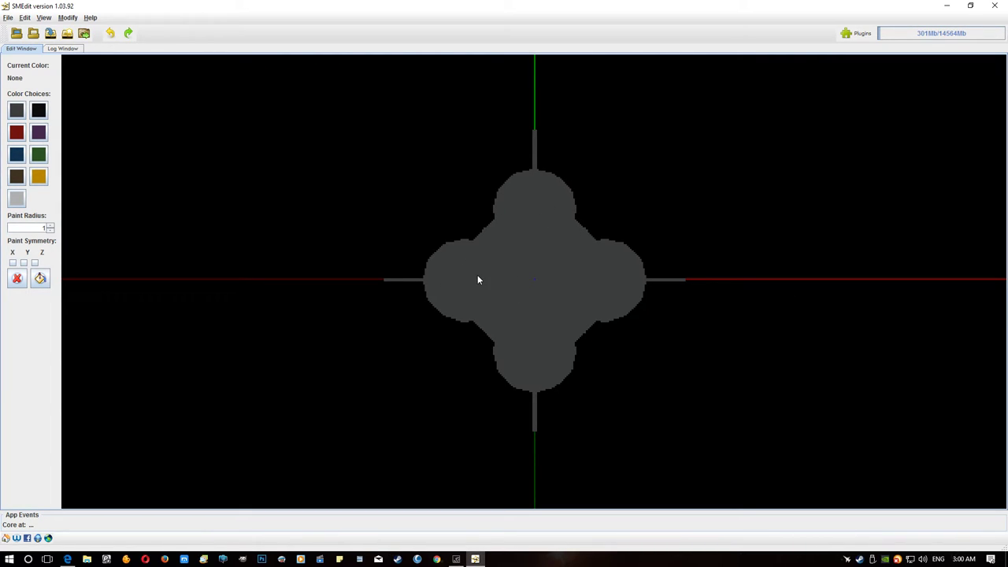
mouse_move(479, 280)
left_mouse_down()
mouse_move(539, 283)
mouse_move(485, 285)
left_mouse_up()
scroll(539, 284, "up", 3)
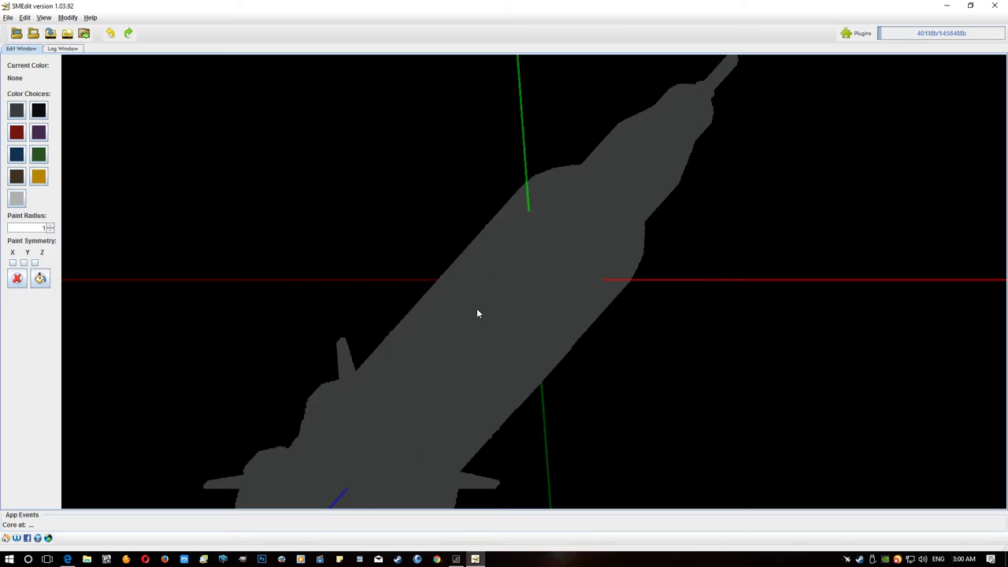
left_click_drag(479, 297, 479, 290)
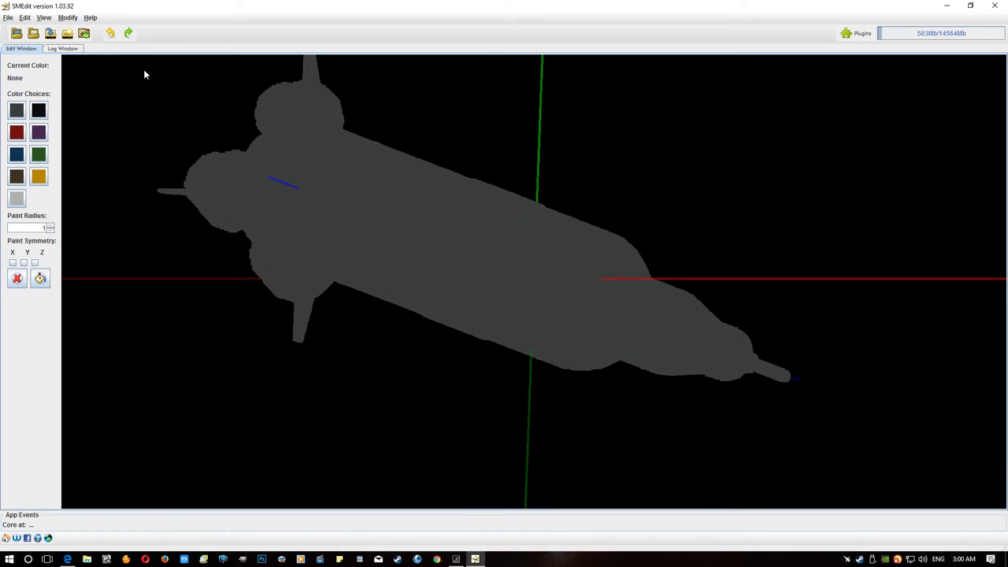
left_click(70, 19)
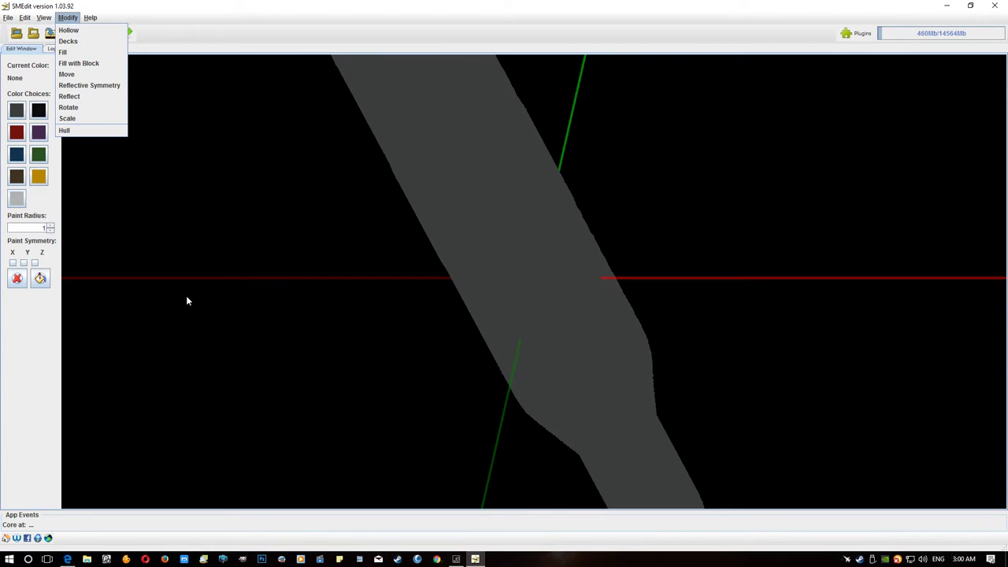
Swap Grey Standard Armor for White Hull across the 1000-scale saturn v hull
left_click(199, 19)
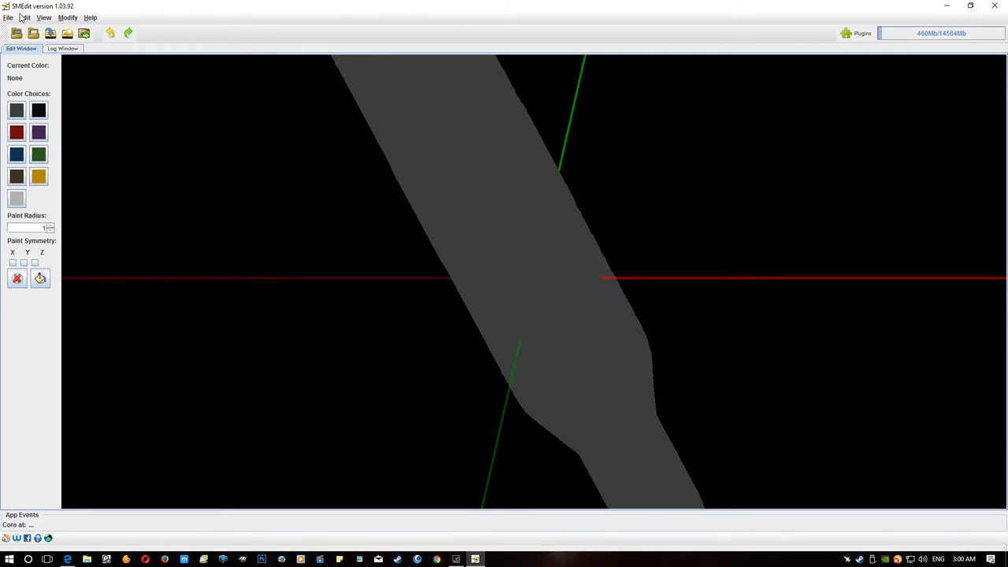
left_click(856, 36)
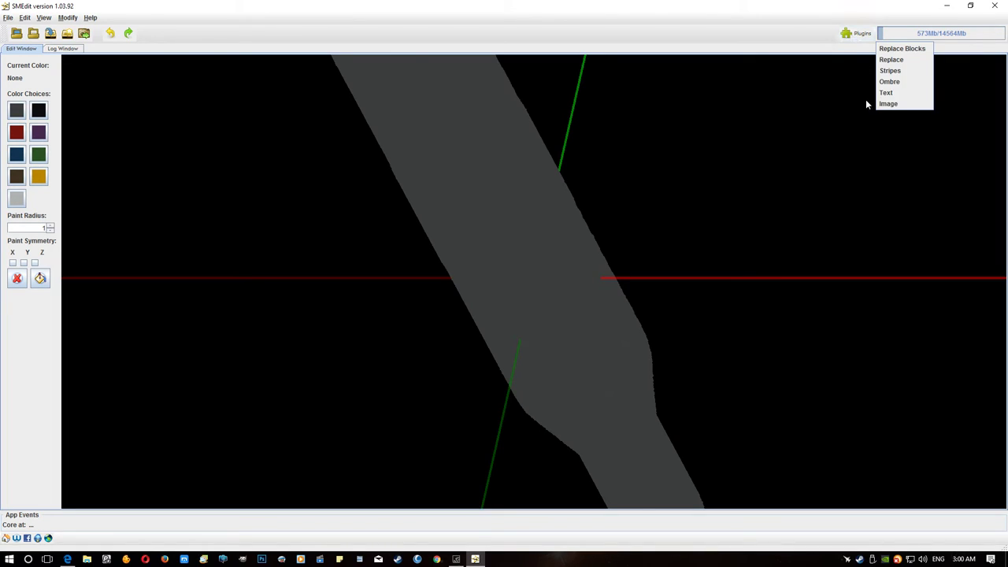
left_click(889, 48)
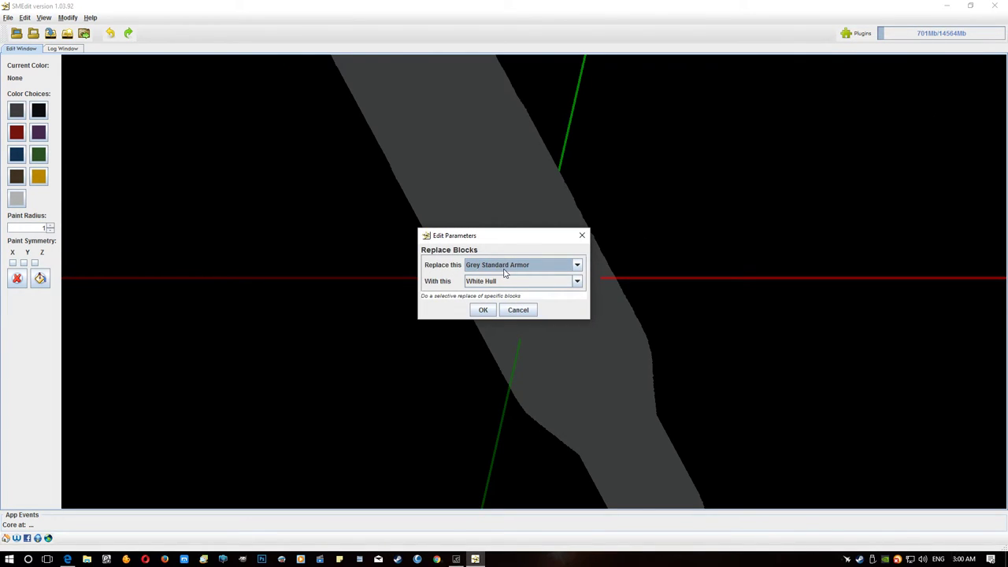
left_click(553, 264)
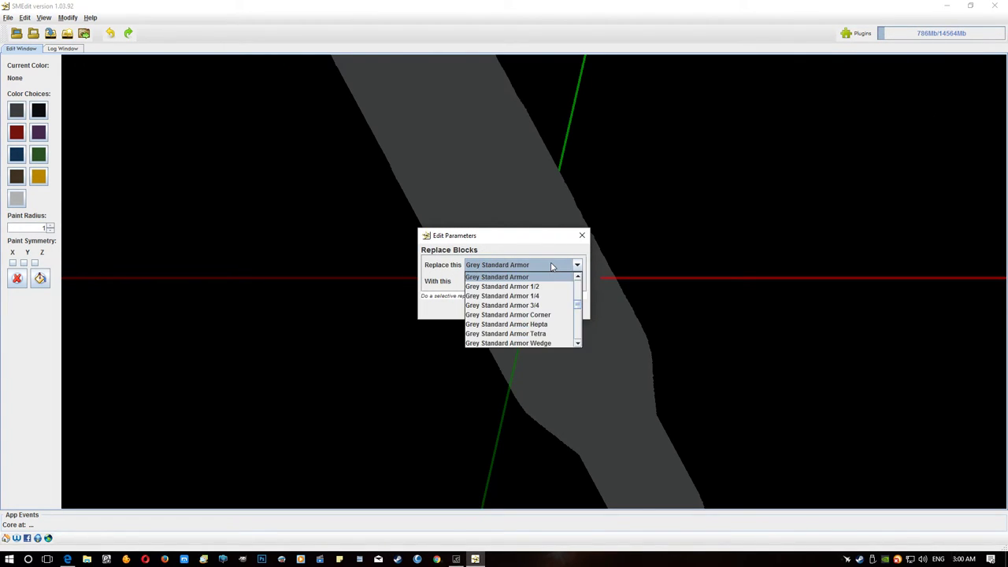
left_click(513, 265)
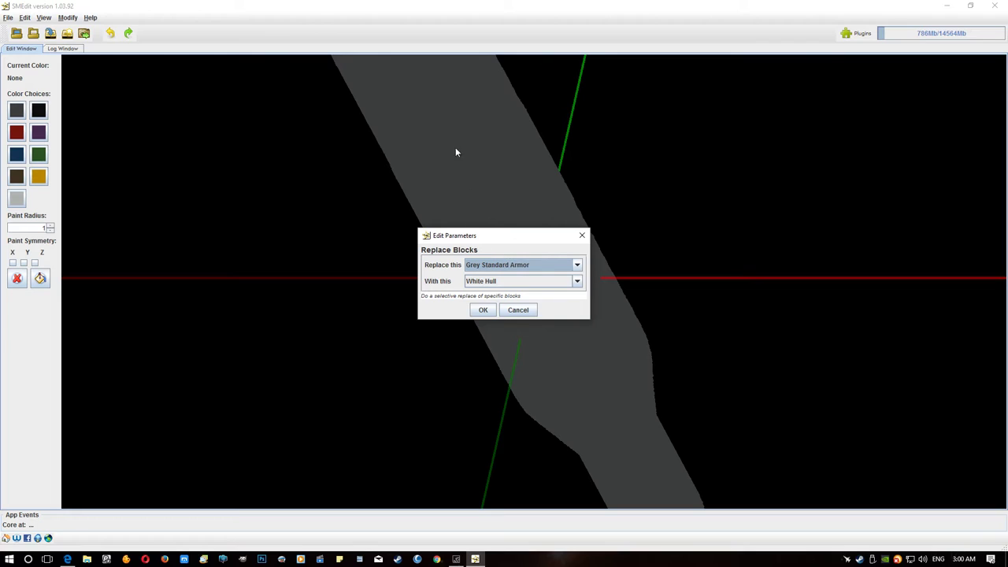
left_click(484, 310)
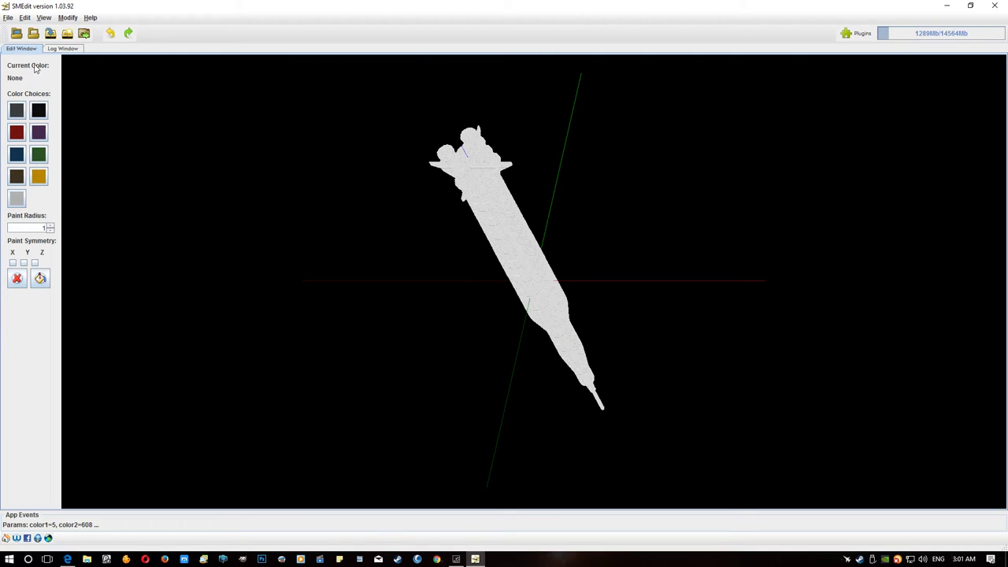
left_click(9, 18)
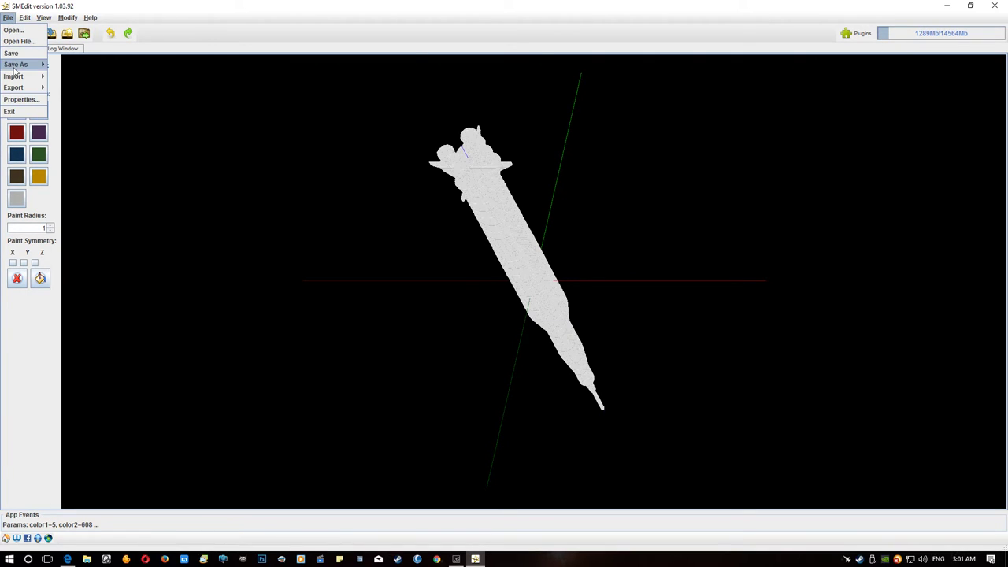
Save the white hull via Save As > Blueprint under the name 'lumpy nuts XXL', then quit SMEdit
mouse_move(15, 66)
left_click(85, 66)
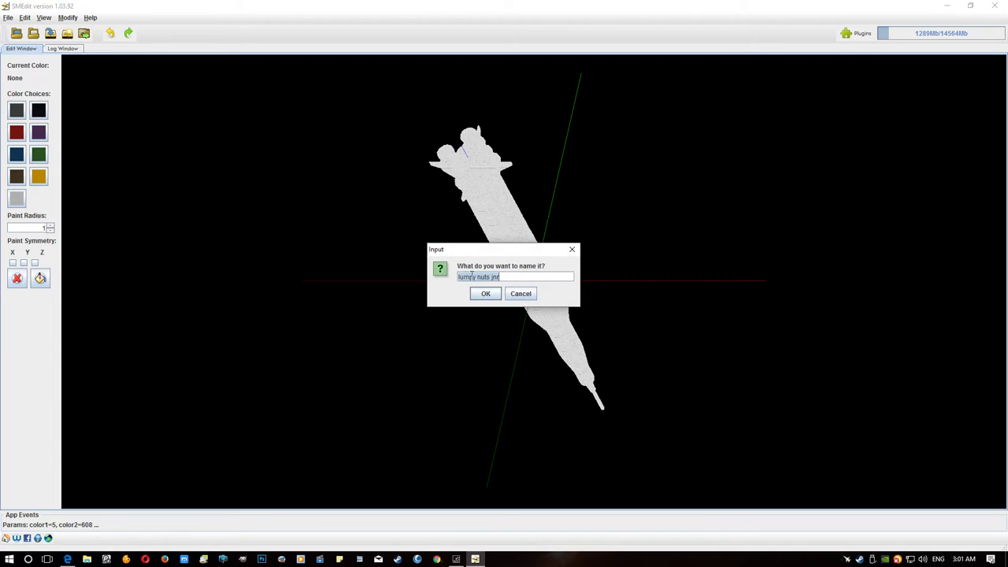
key("End")
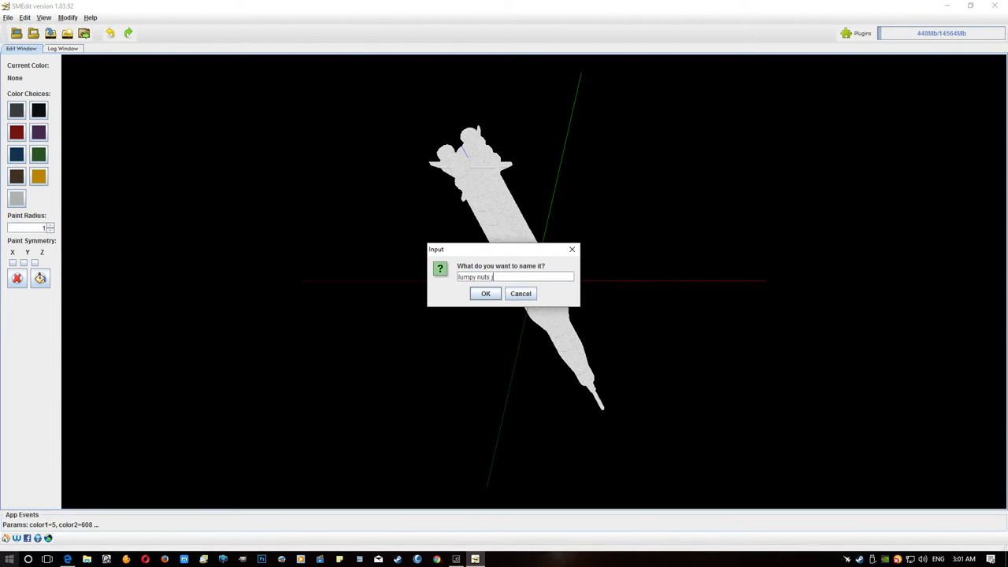
type("XXL")
left_click(494, 294)
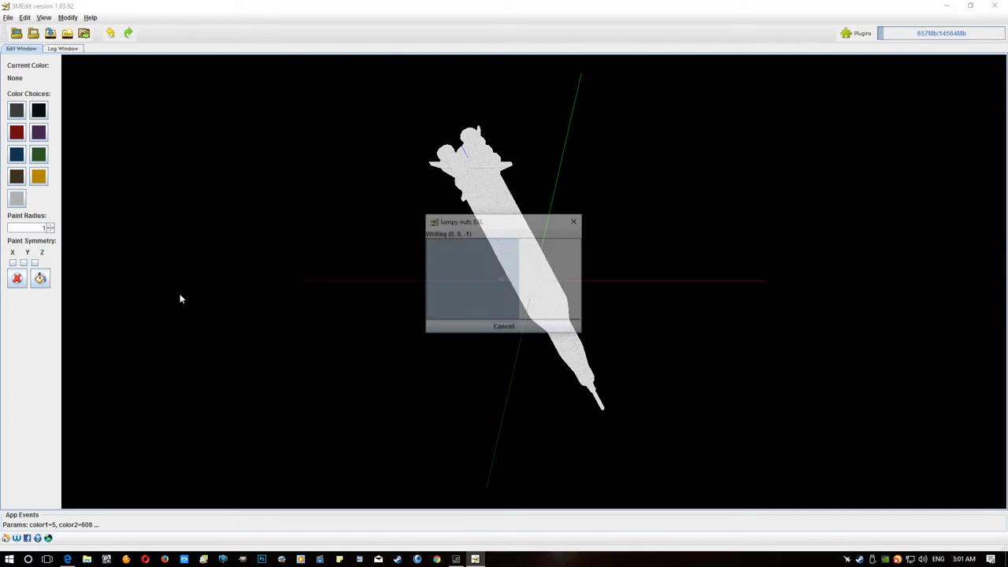
left_click(993, 7)
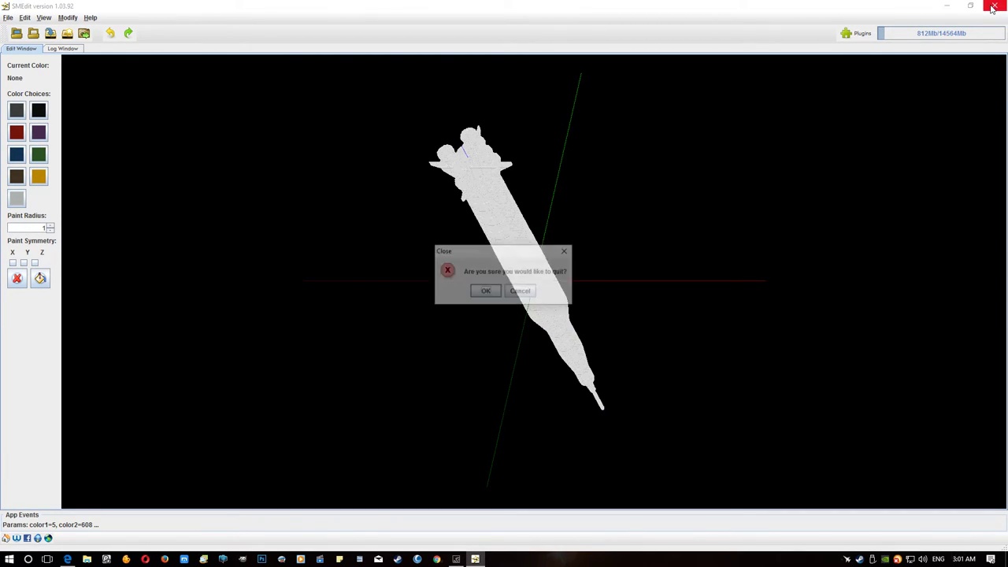
left_click(486, 292)
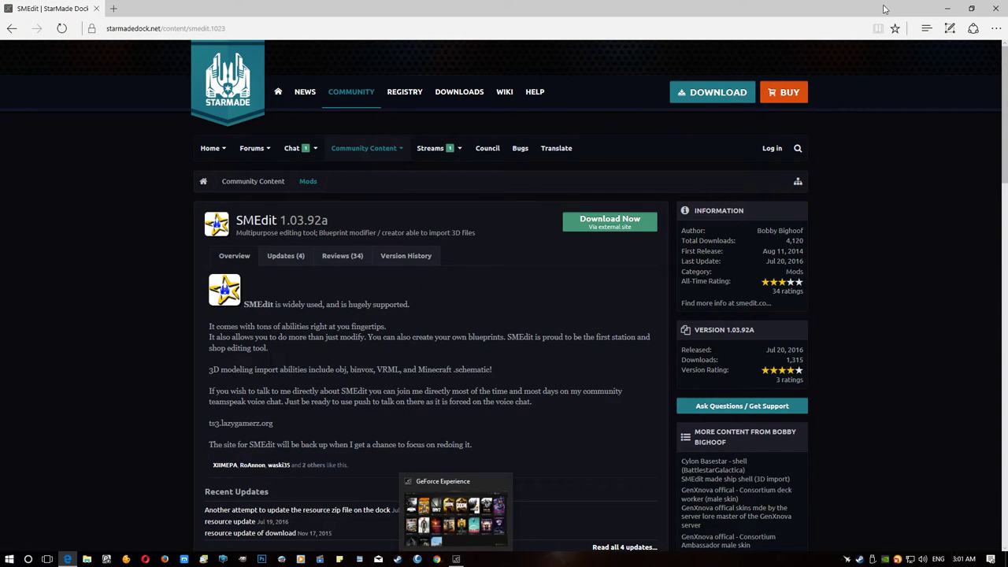
Browse in File Explorer to C:\SMEdit\StarMade and select StarMade-Starter.exe
left_click(87, 560)
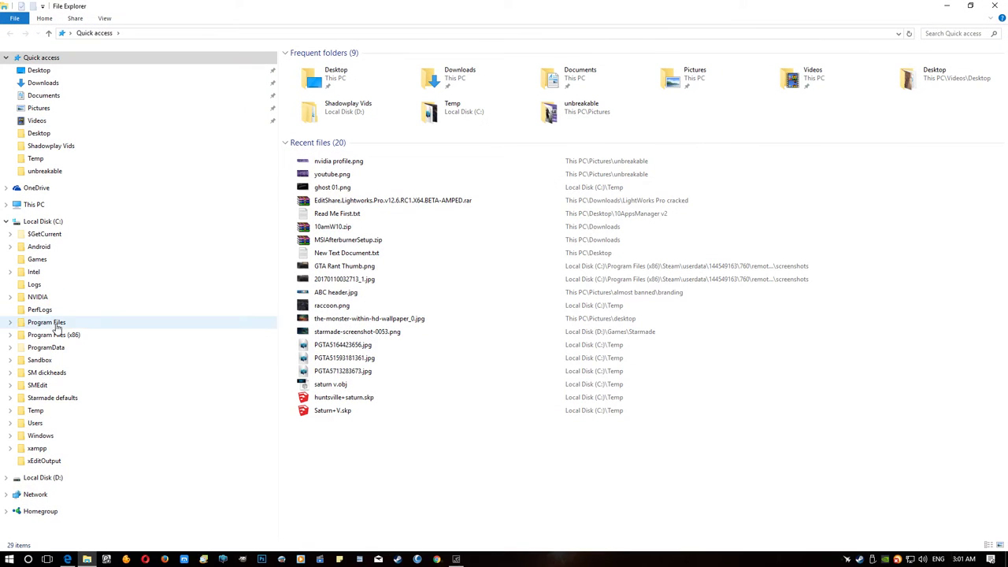
left_click(40, 385)
double_click(325, 67)
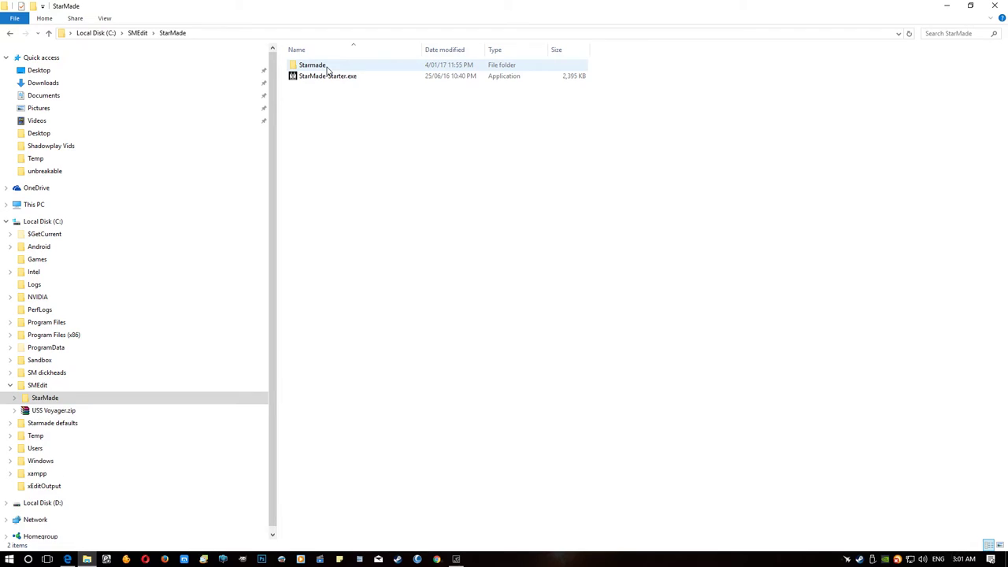
double_click(326, 67)
scroll(639, 304, "down", 8)
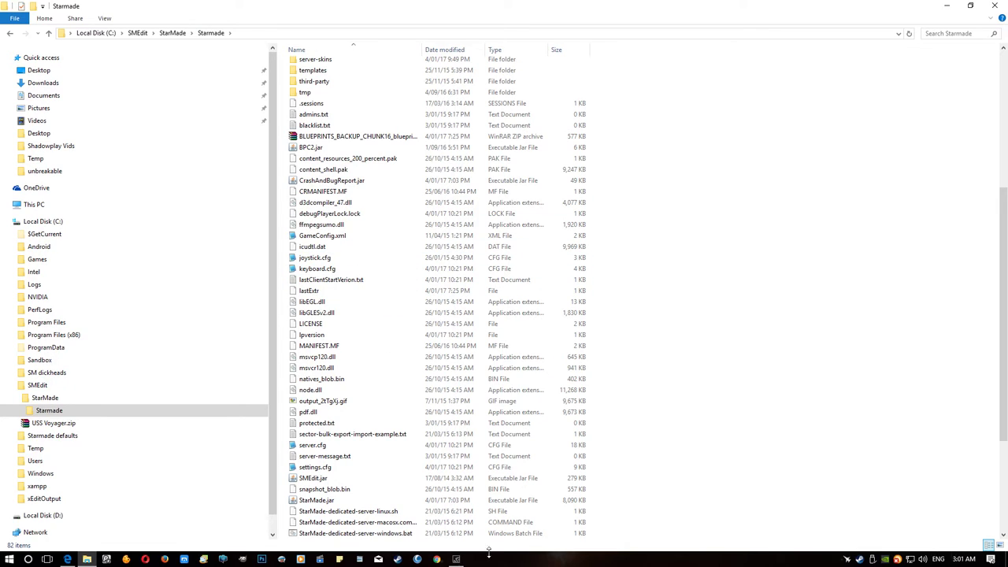
scroll(315, 488, "down", 3)
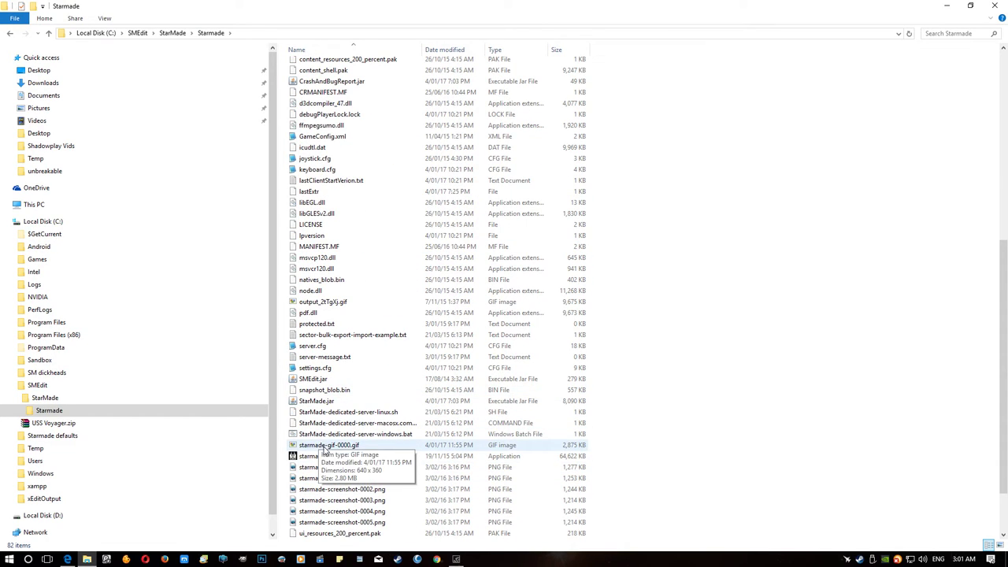
left_click(47, 398)
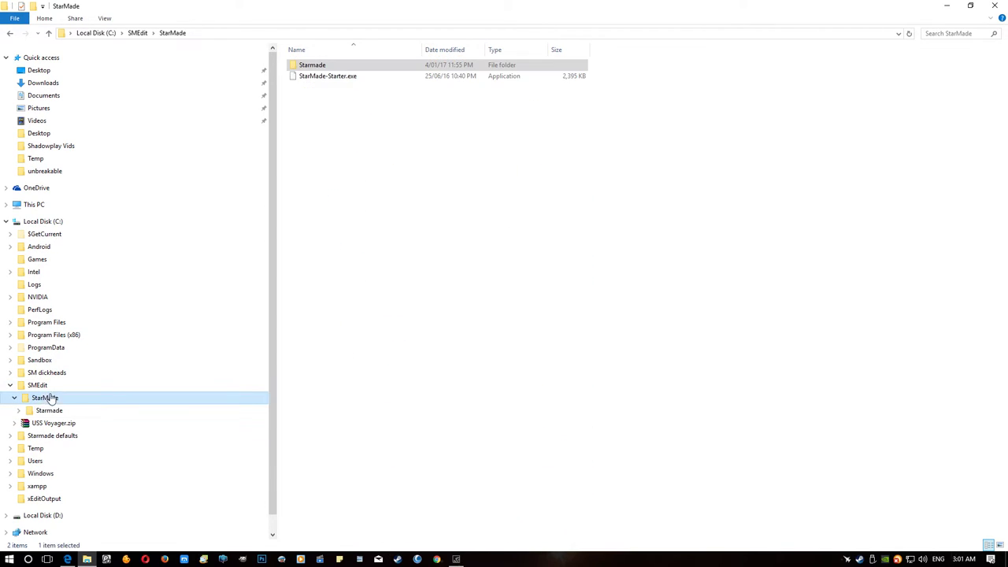
left_click(344, 77)
Launch StarMade-Starter.exe, maximize the StarMade Launcher and start the game
double_click(343, 77)
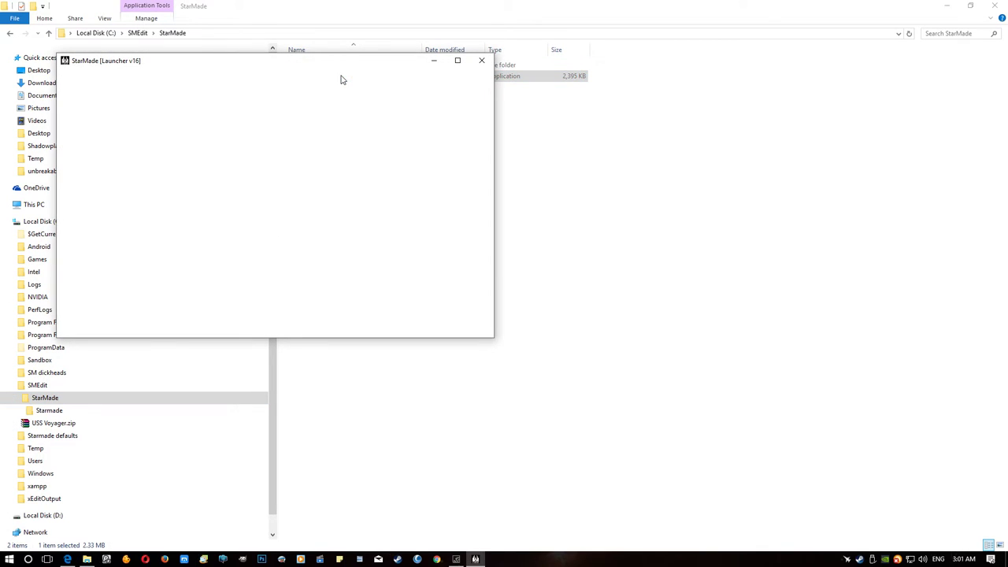
left_click(457, 62)
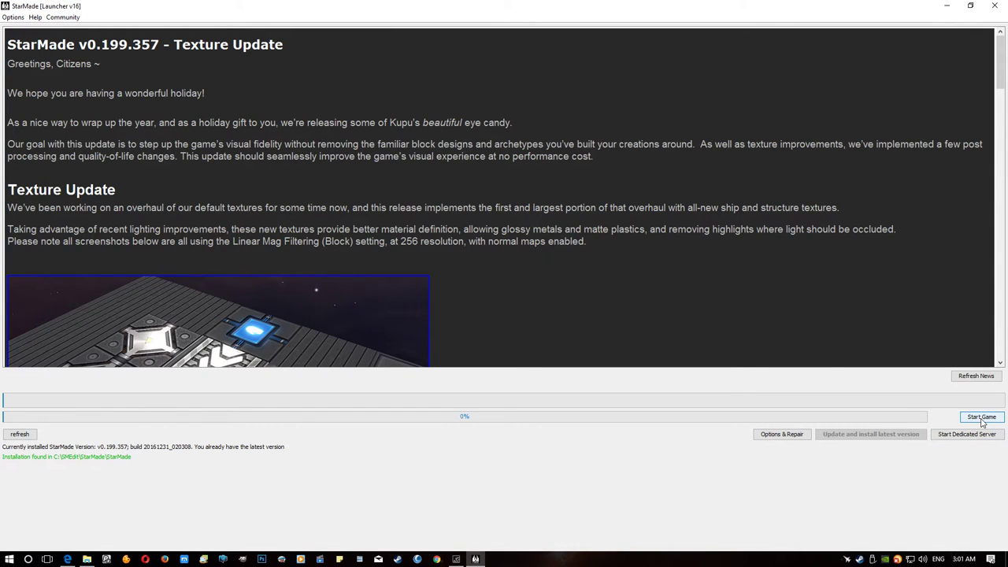
left_click(981, 420)
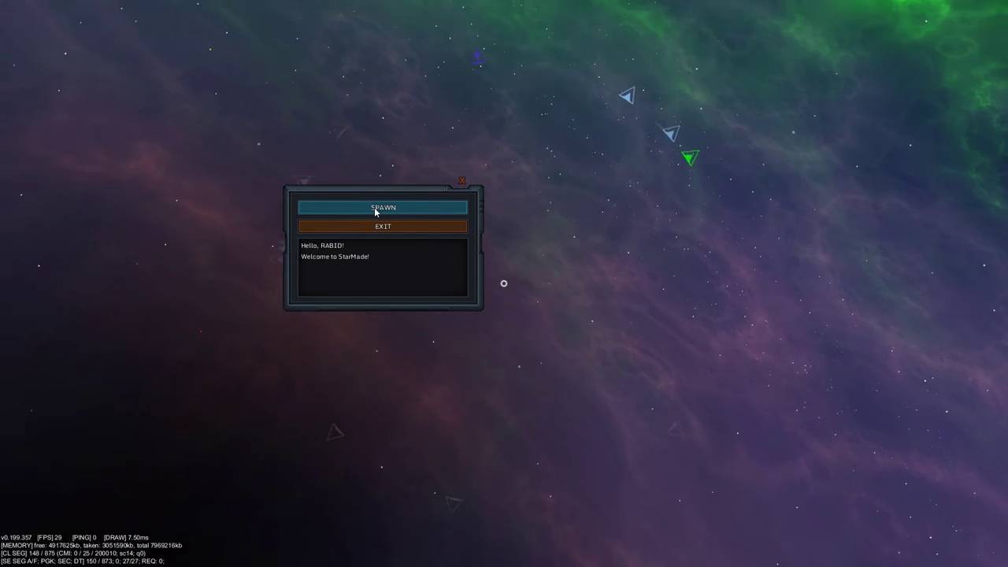
Spawn the player into the world1 universe from the welcome screen
left_click(376, 208)
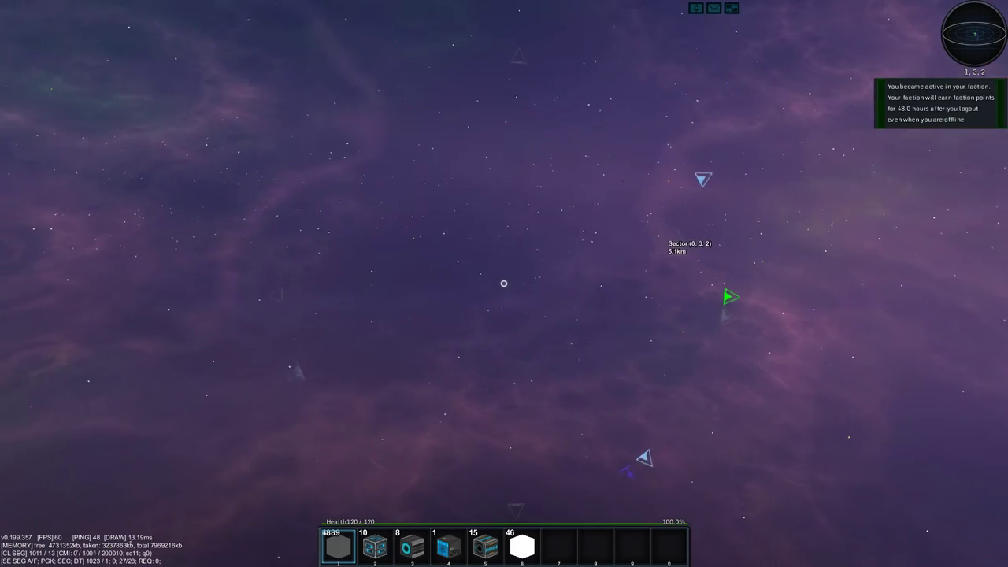
Admin-load the lumpy nuts jnr blueprint from the Catalog under its default New Ship name
key("i")
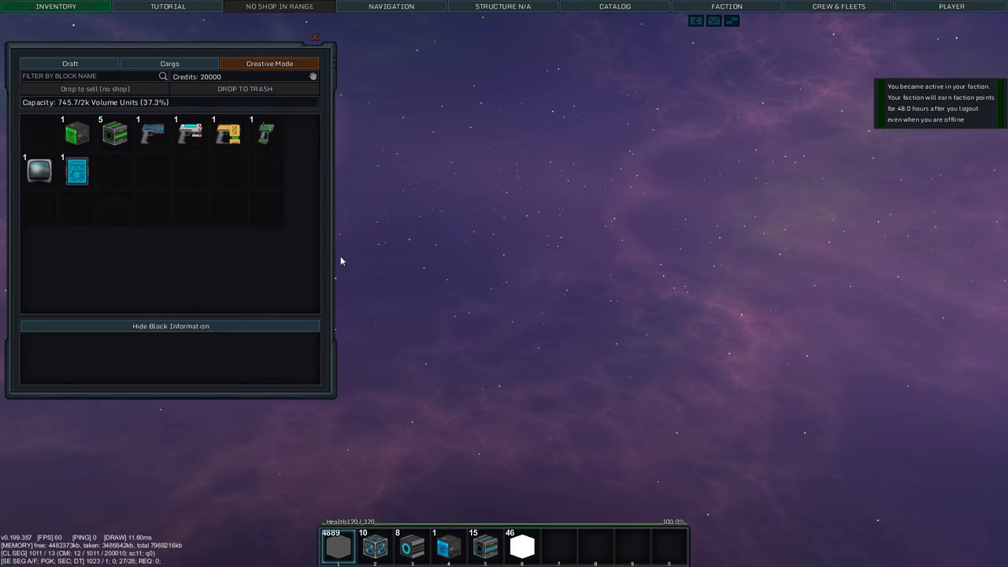
left_click(616, 6)
scroll(291, 238, "down", 5)
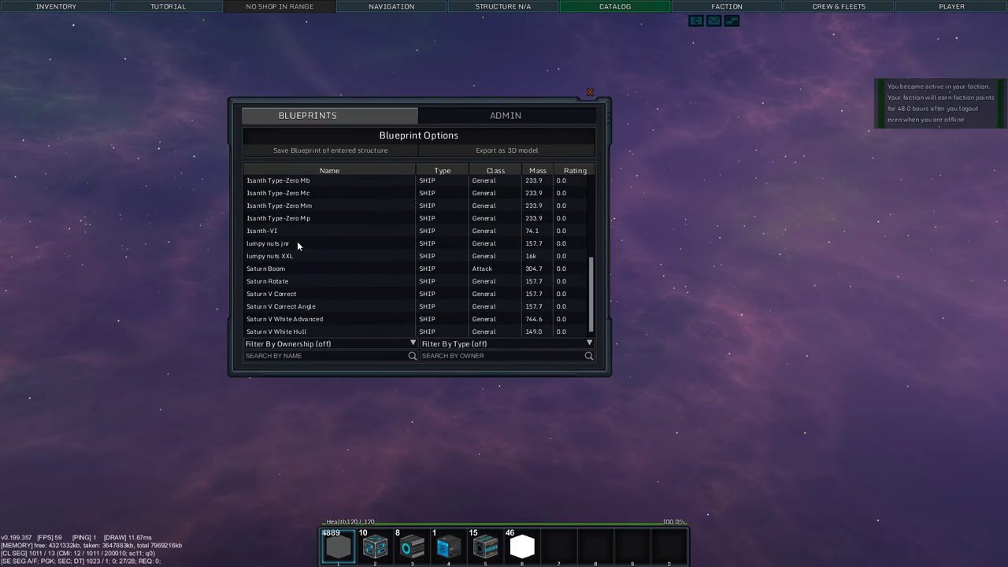
left_click(272, 244)
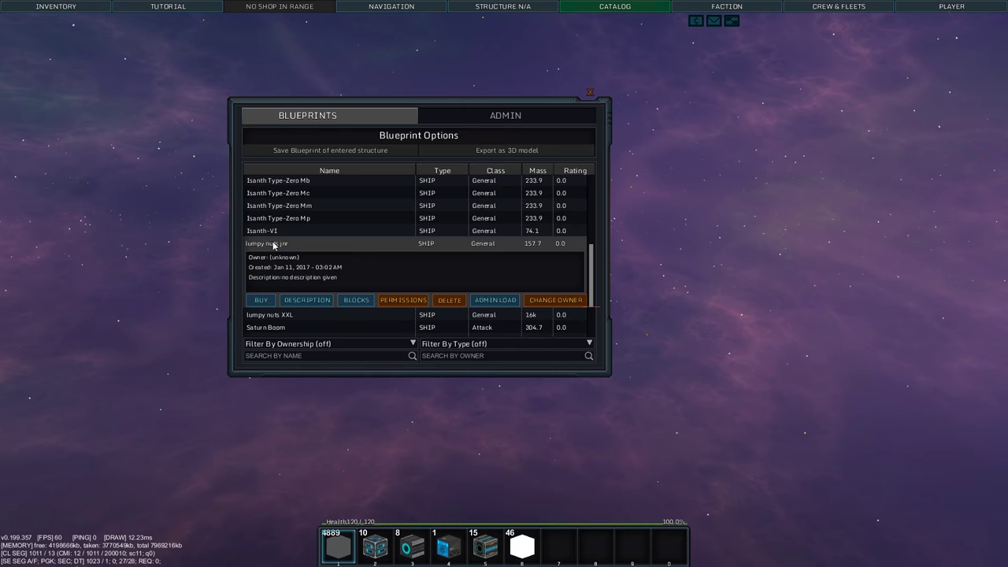
scroll(311, 279, "down", 3)
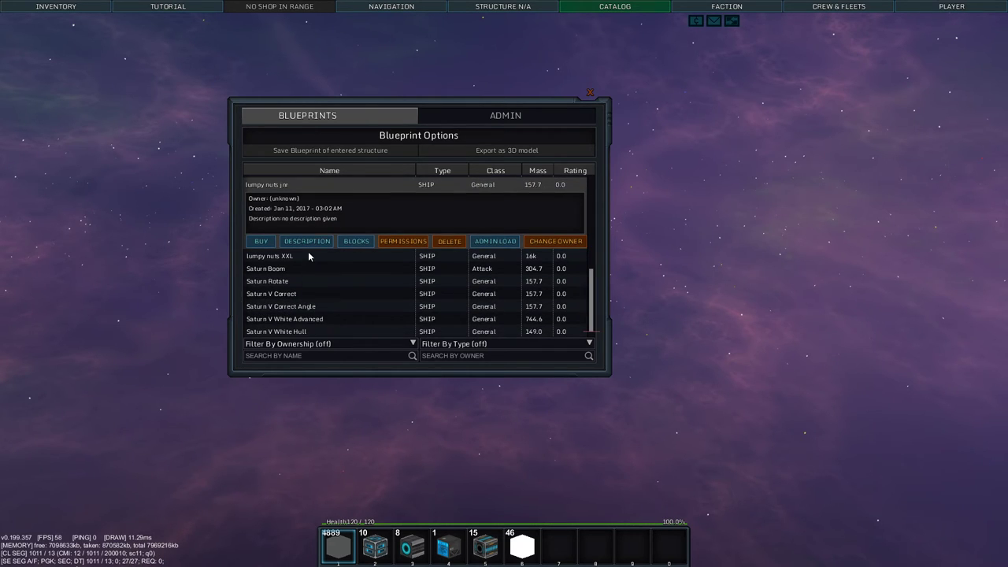
scroll(310, 260, "up", 3)
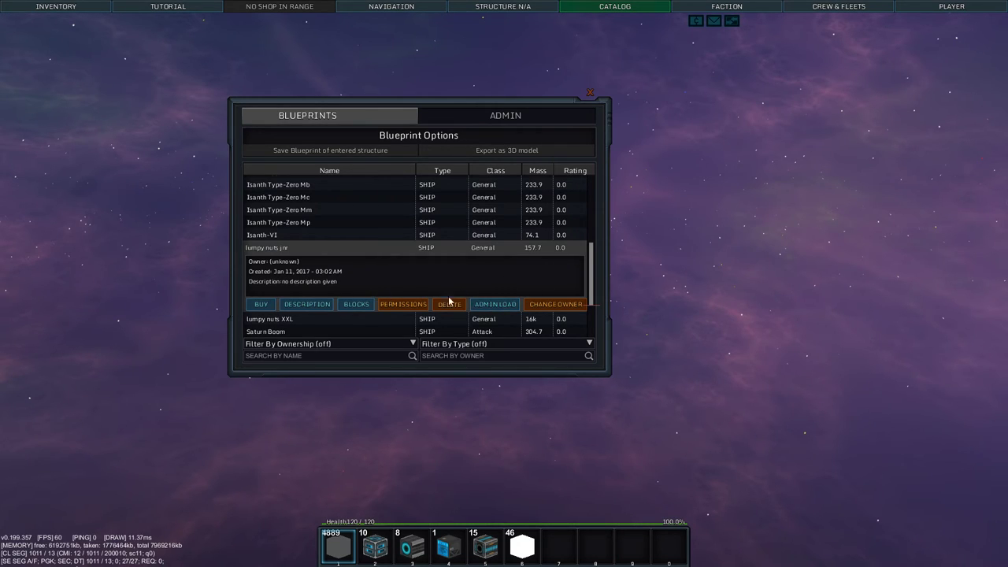
left_click(512, 304)
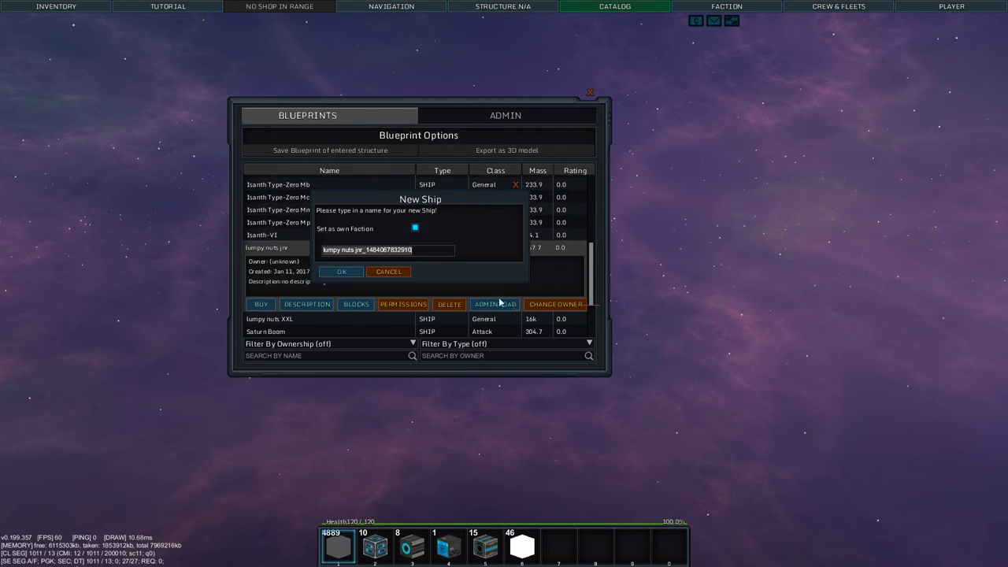
left_click(337, 272)
left_click(589, 93)
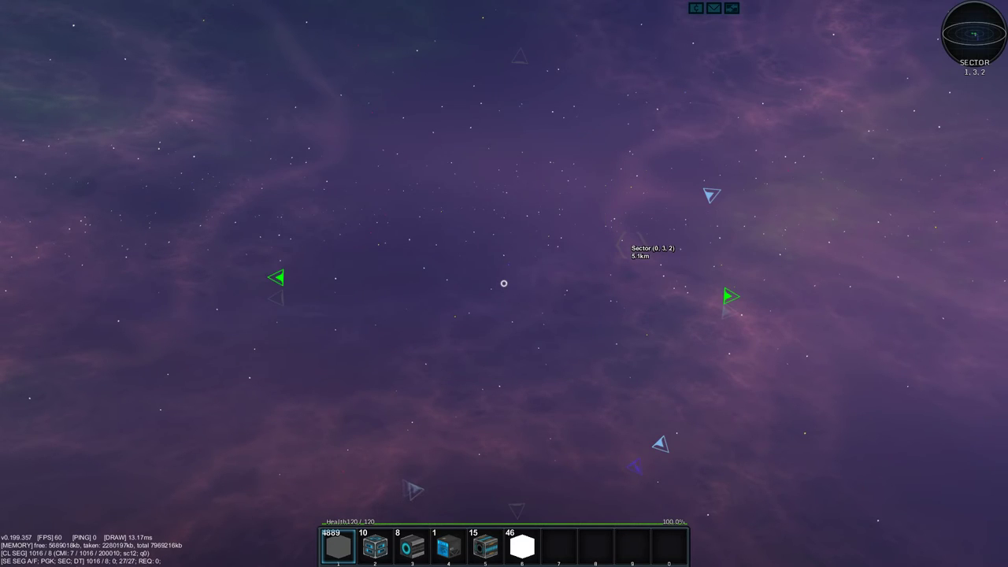
Target the lumpy nuts jnr ship from the nearby-objects list and take control of the small rocket
key("n")
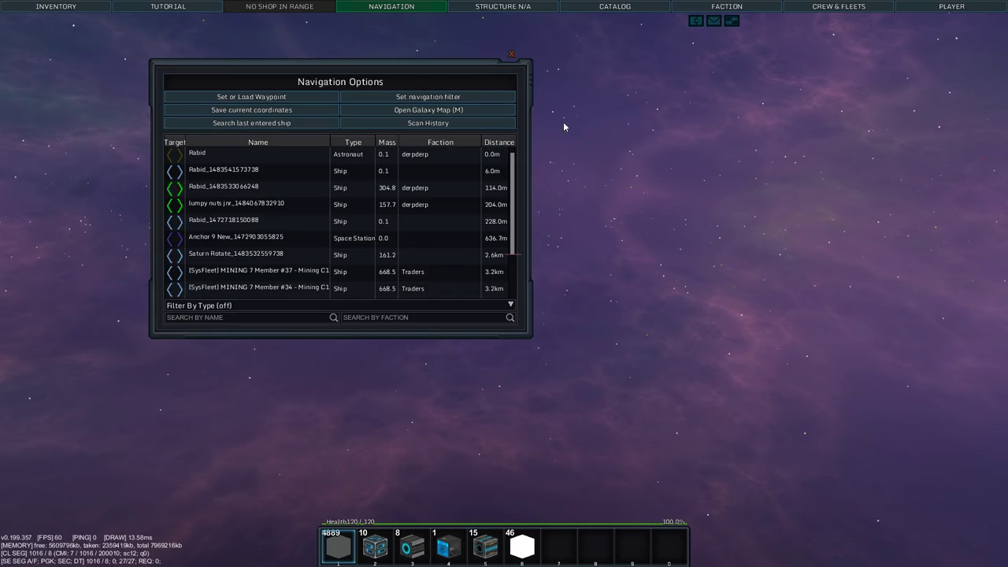
left_click(249, 208)
key("n")
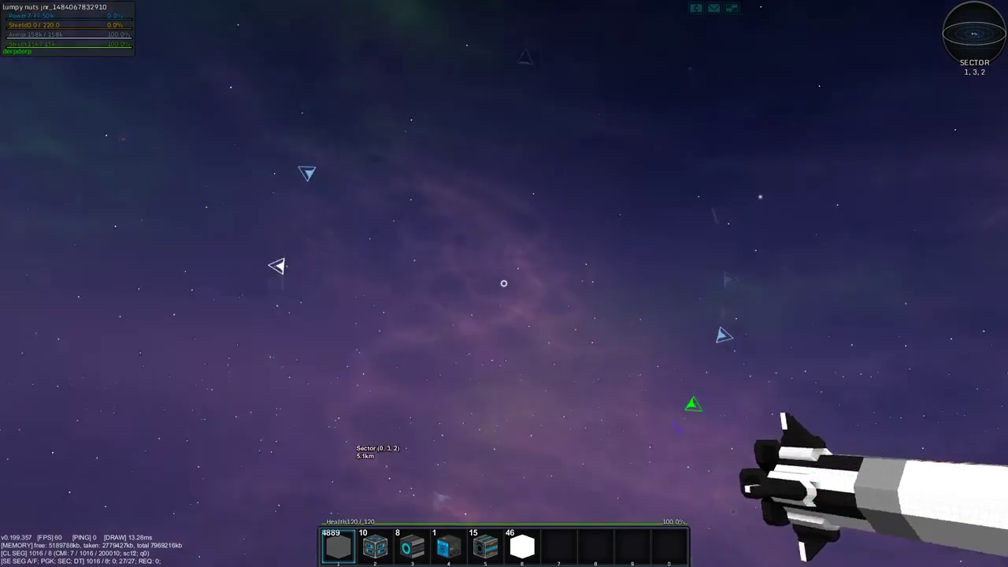
key("r")
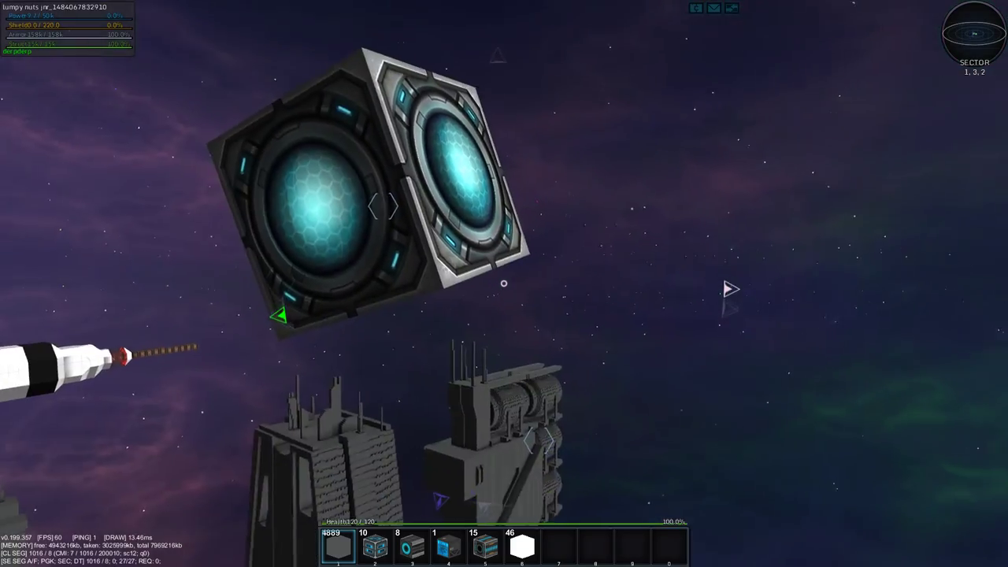
Fly the rocket in flight mode to the Saturn V hull, stop beside it and exit the cockpit
key("space")
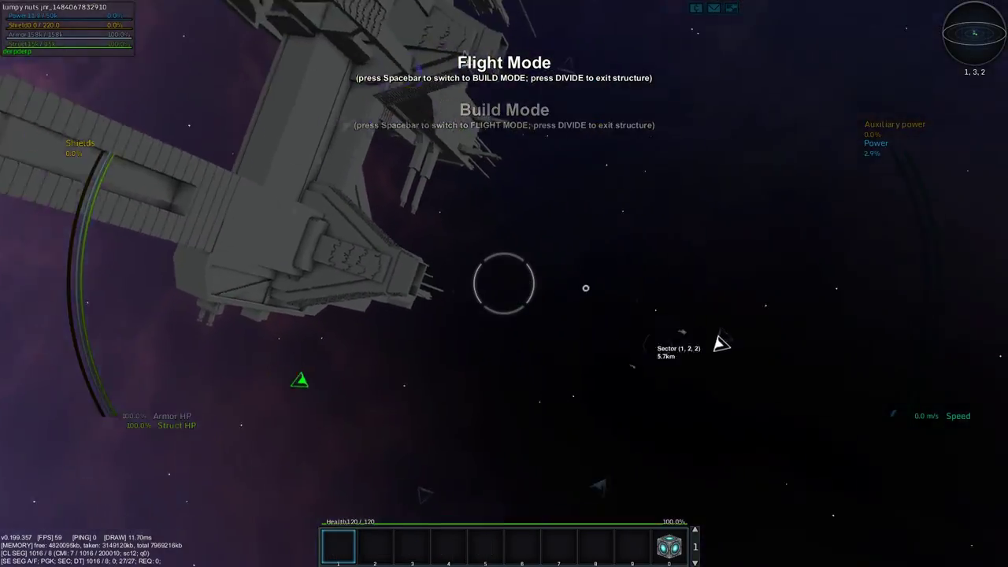
key("w")
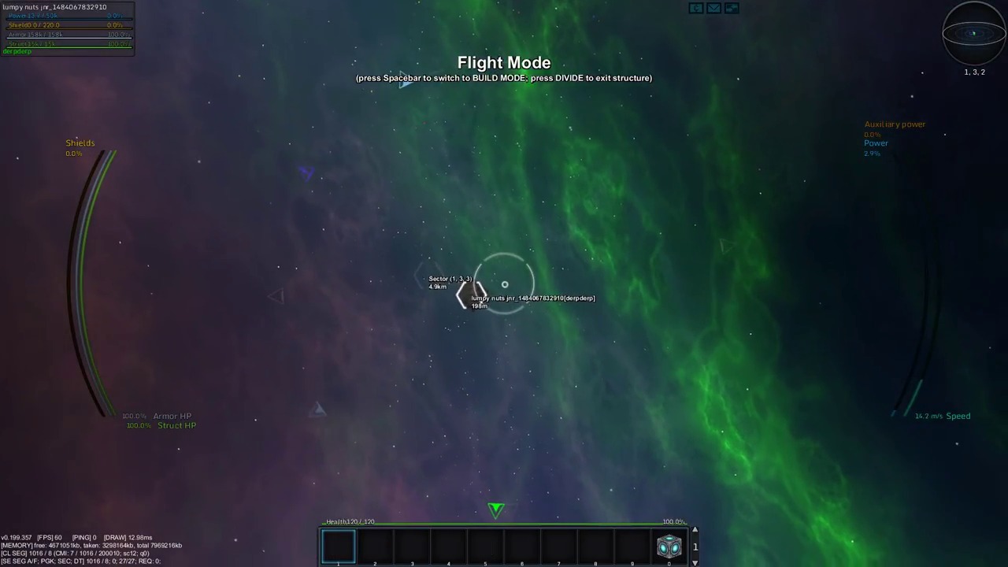
key("w")
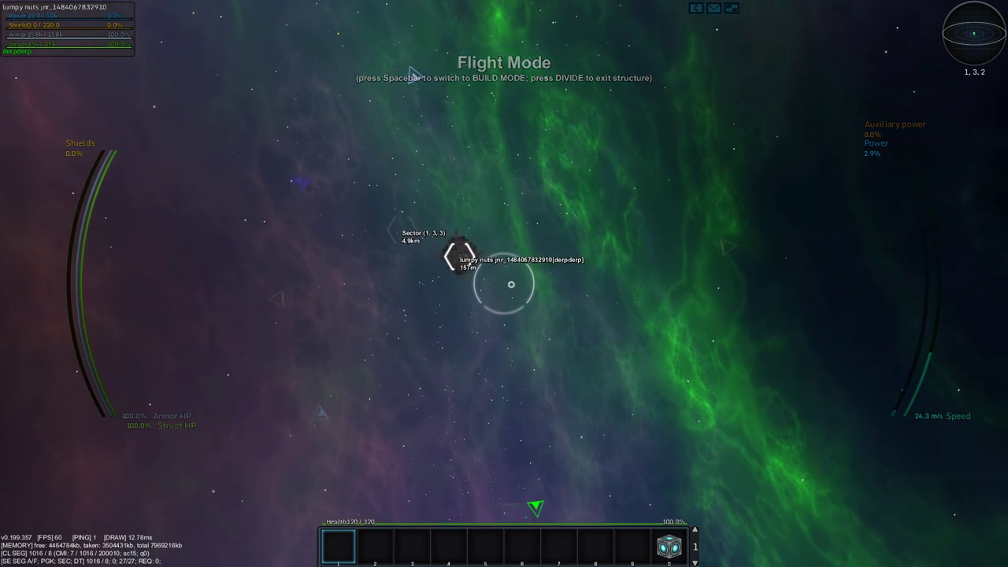
key("w")
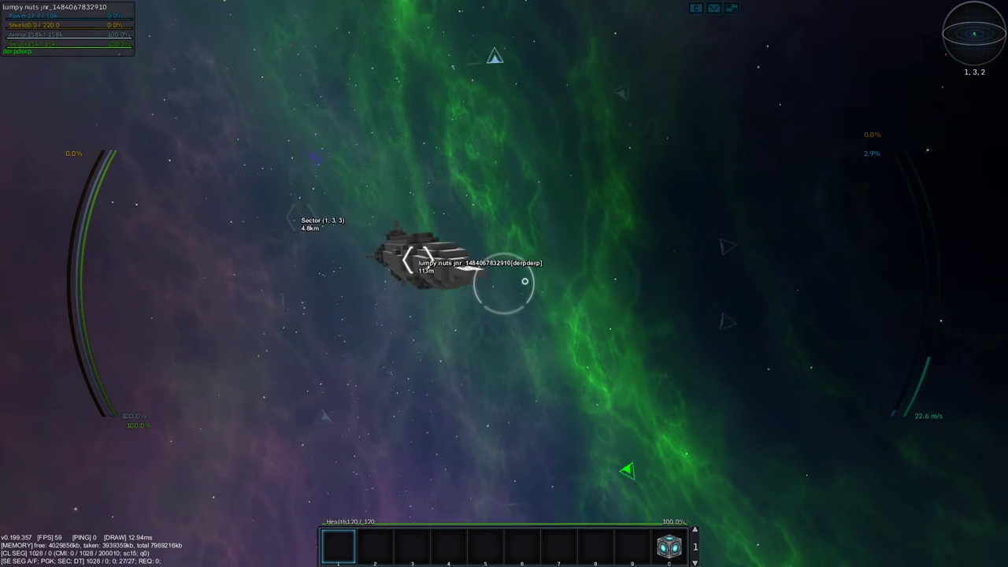
key("s")
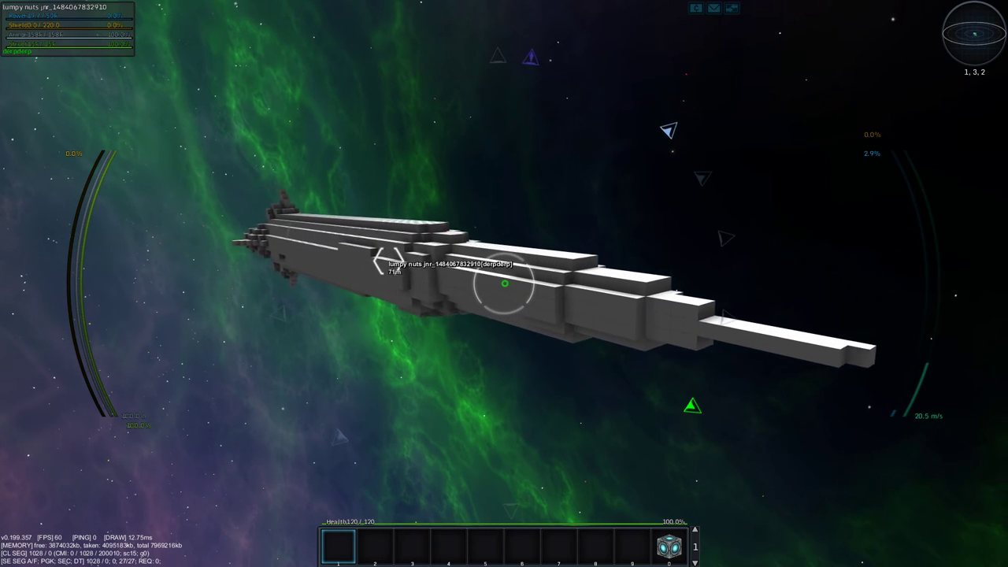
key("s")
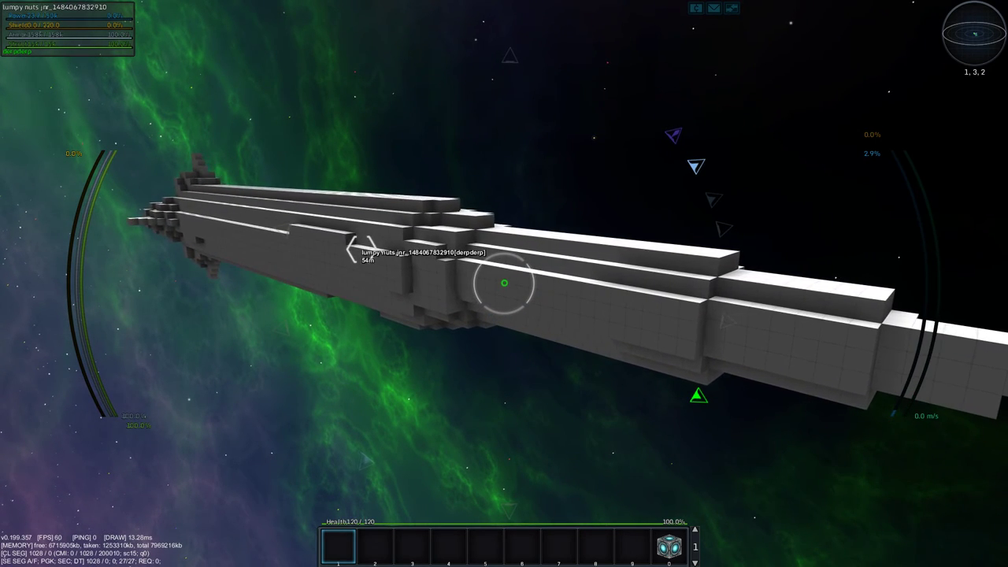
key("r")
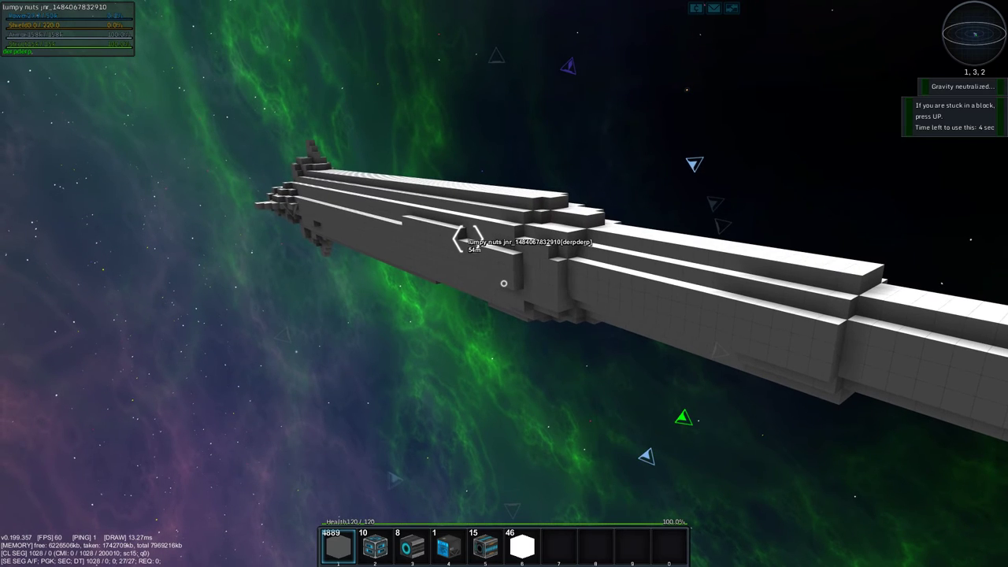
Enter the large Saturn V ship's core, switch to build mode, look along the hull, and open the inventory
key("Tab")
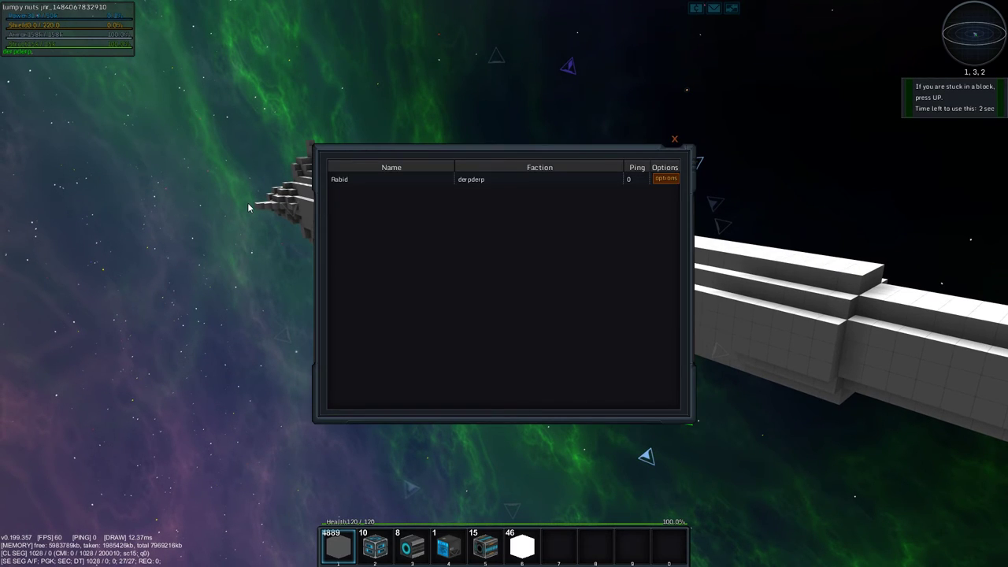
key("r")
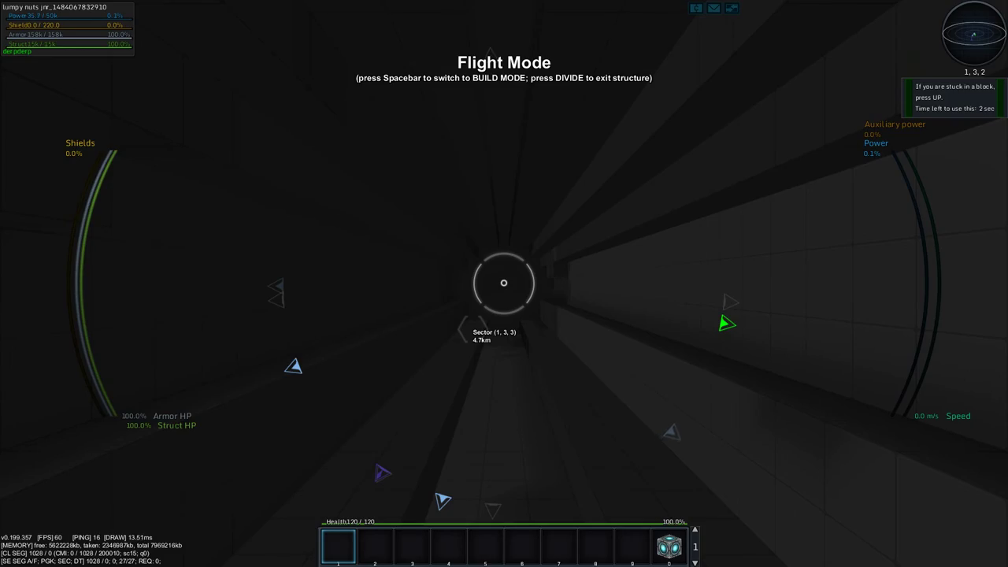
key("space")
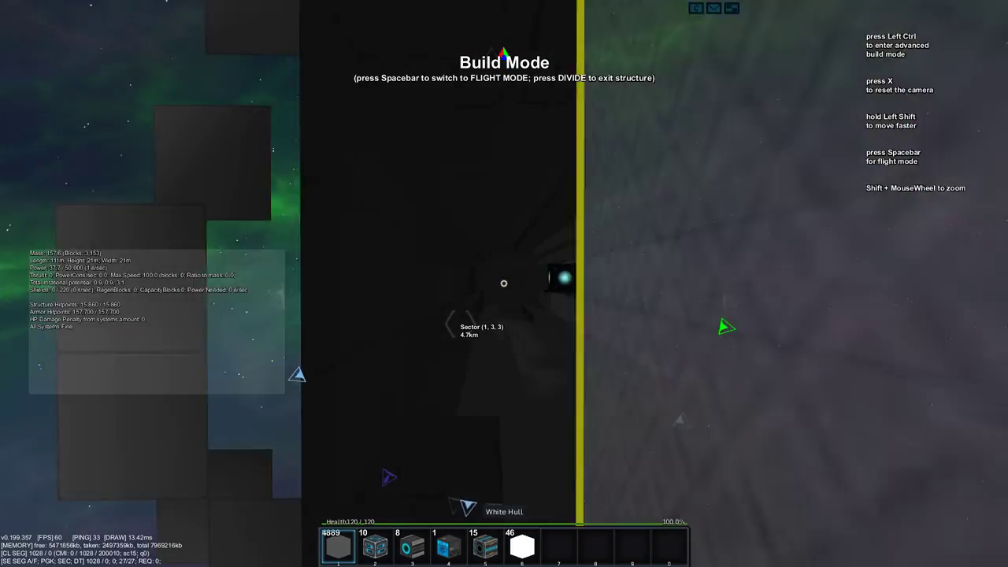
scroll(504, 283, "down", 5, "shift")
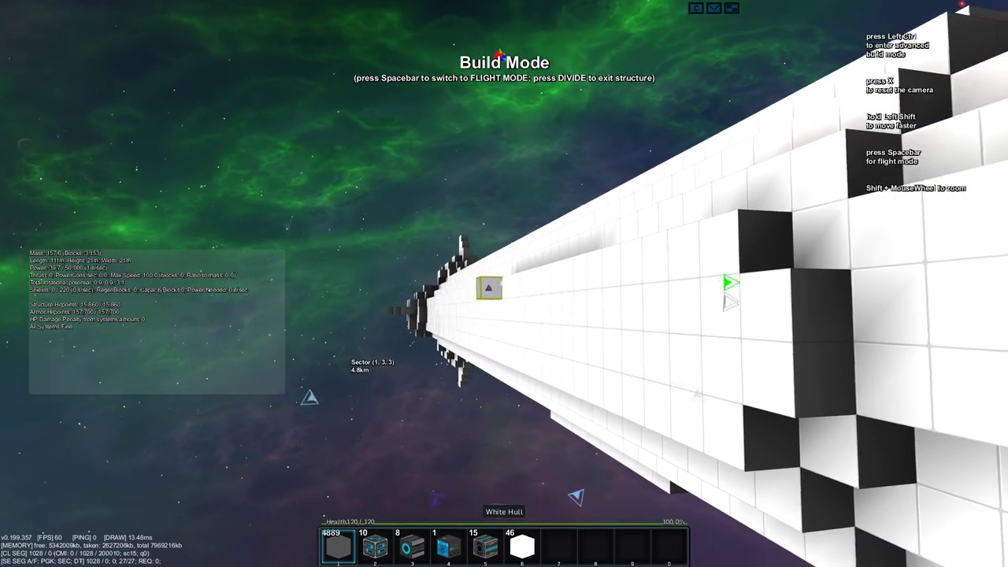
scroll(504, 284, "up", 3, "shift")
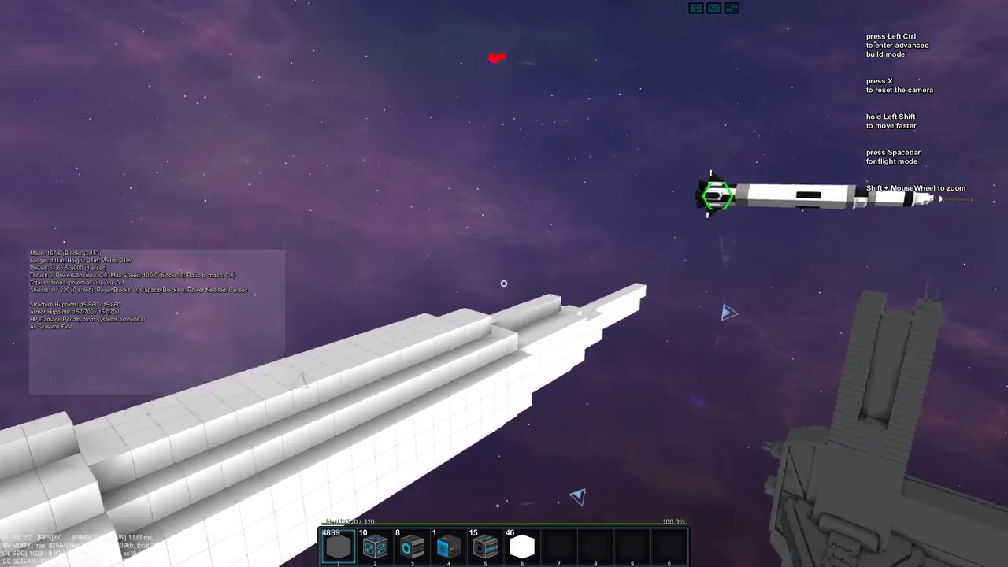
key("i")
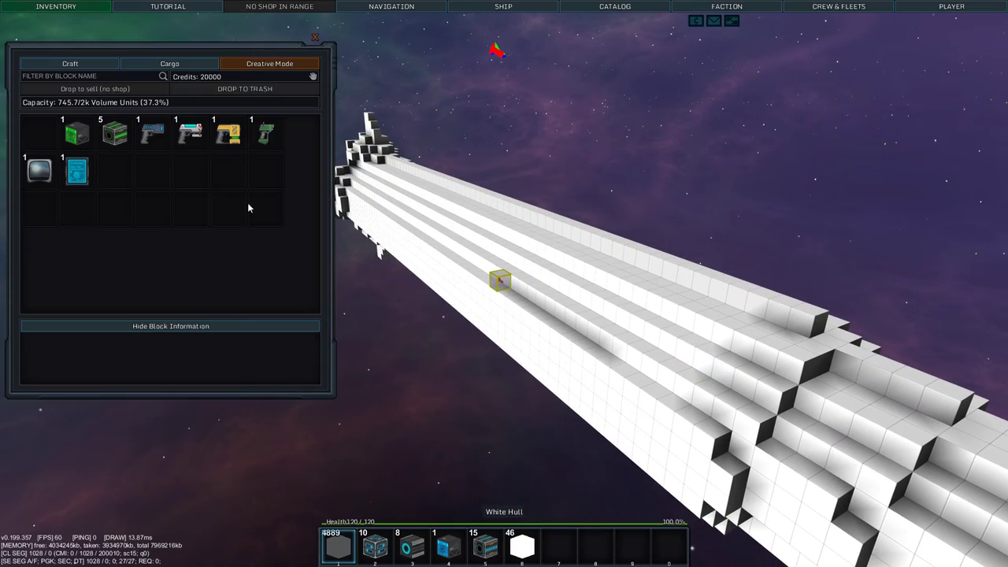
Save the entered ship from the Catalog as blueprint 'Lumpy Nuts jnr 2'
left_click(606, 8)
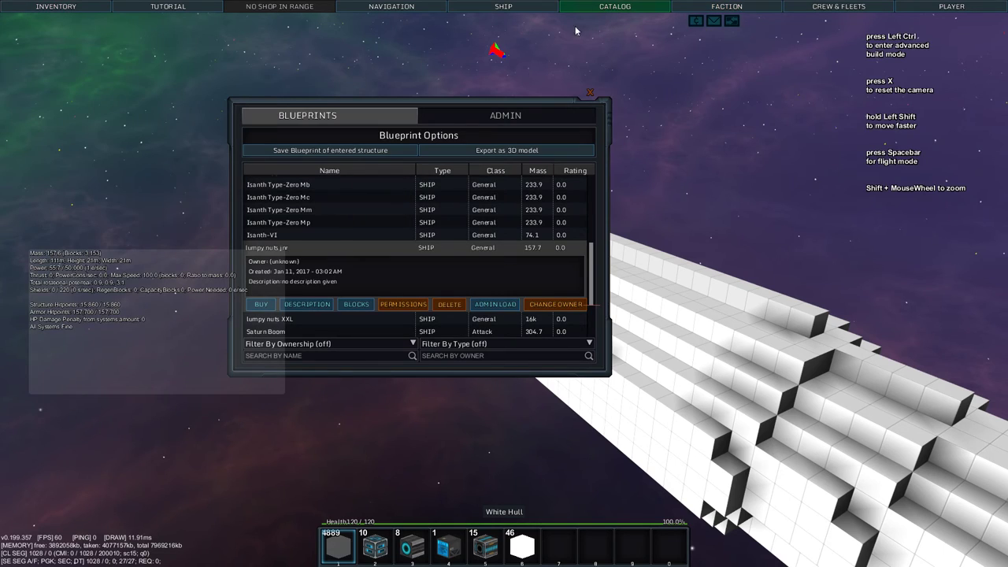
left_click(341, 152)
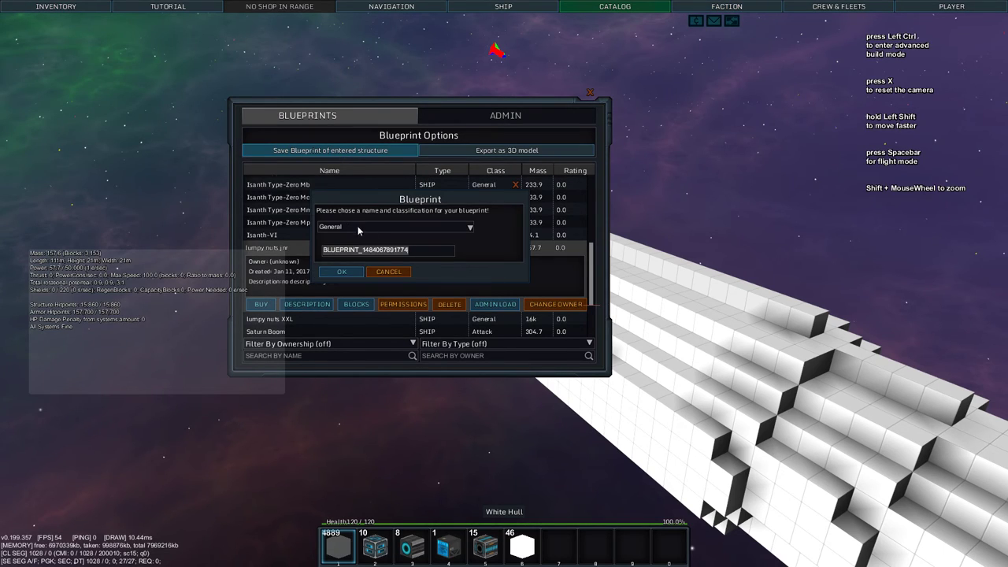
type("Lu")
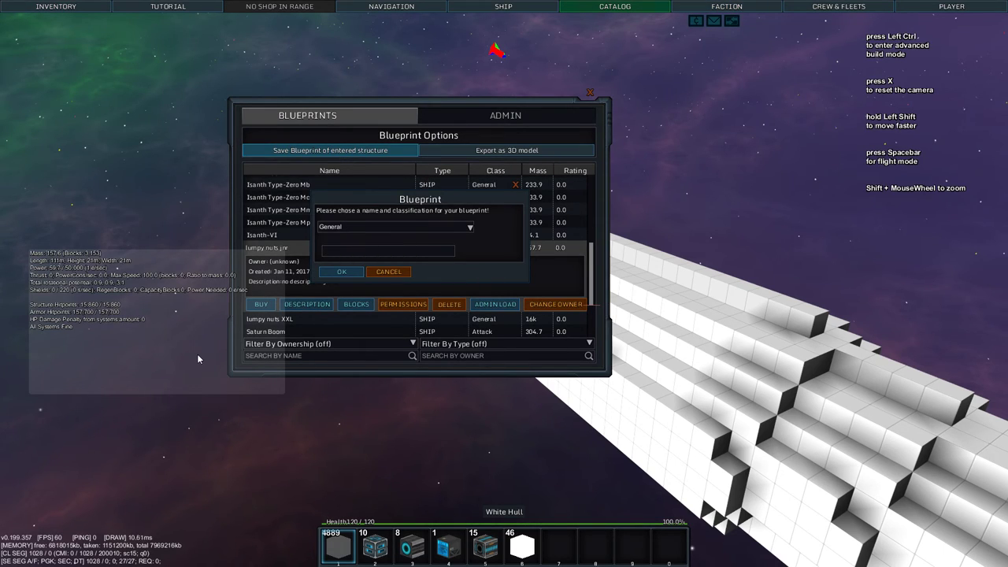
type("mpy Nuts jnr 2")
left_click(340, 272)
Expand the Lumpy Nuts jnr 2 catalog entry to review its stats, then collapse it
scroll(335, 269, "down", 3)
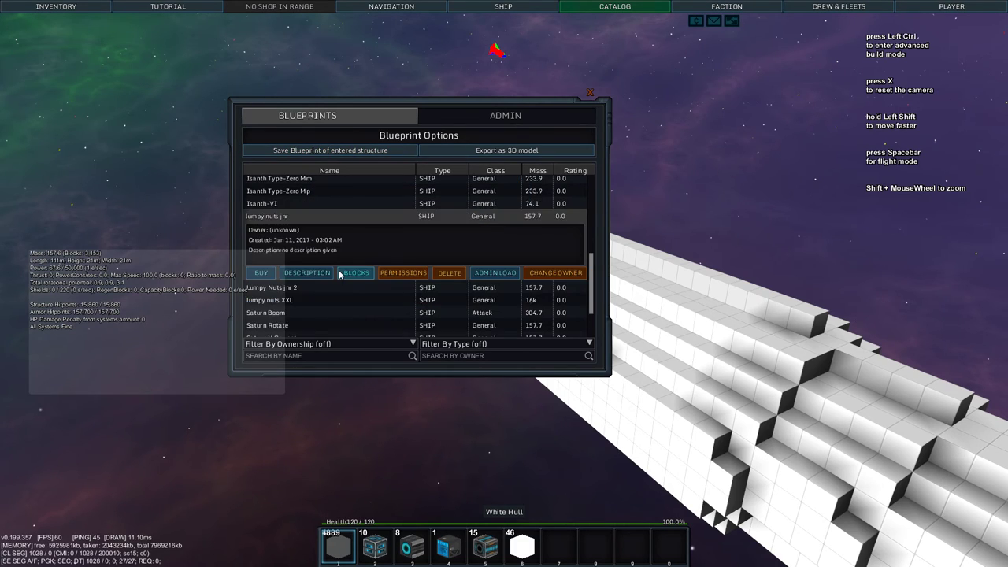
left_click(315, 245)
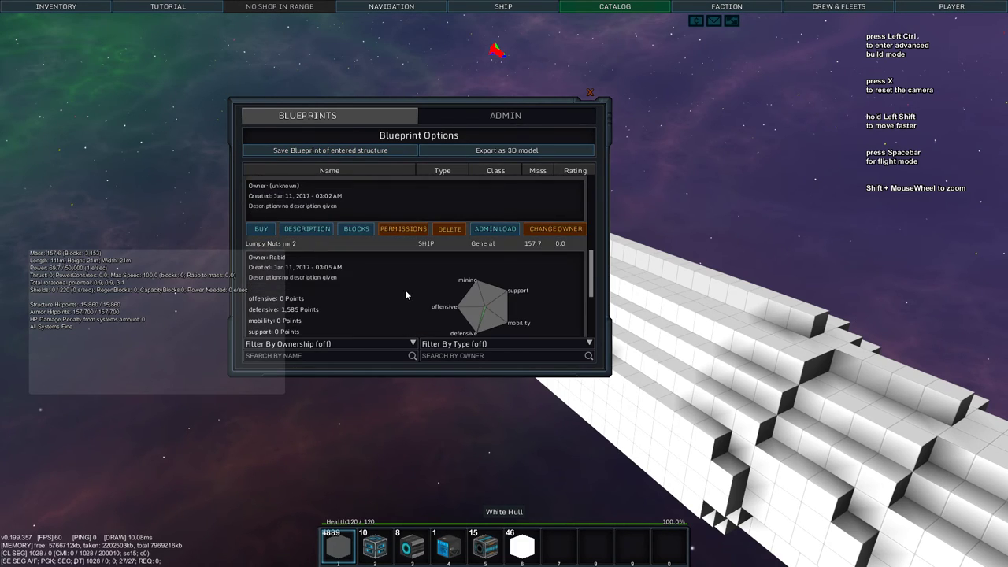
scroll(405, 293, "down", 1)
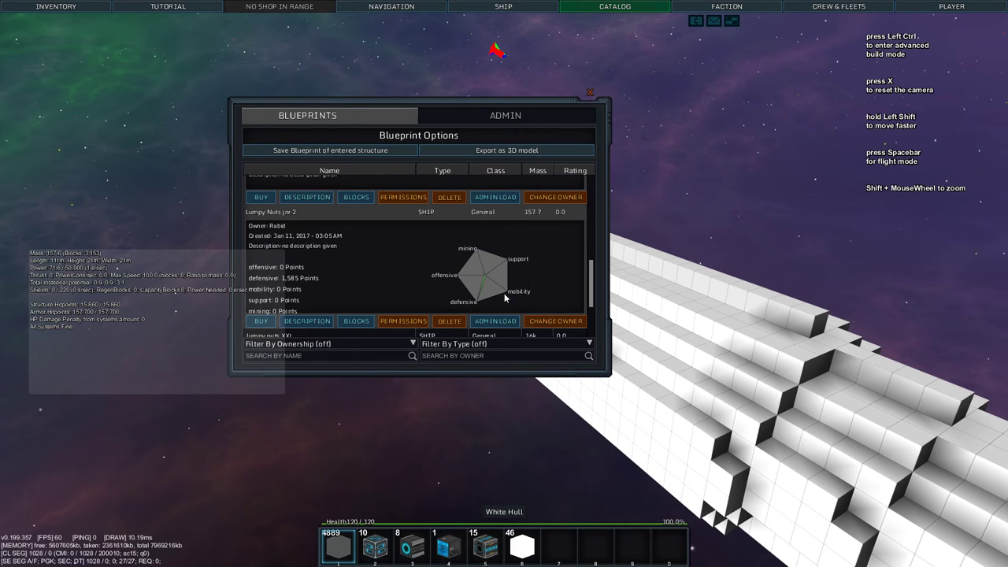
left_click(494, 218)
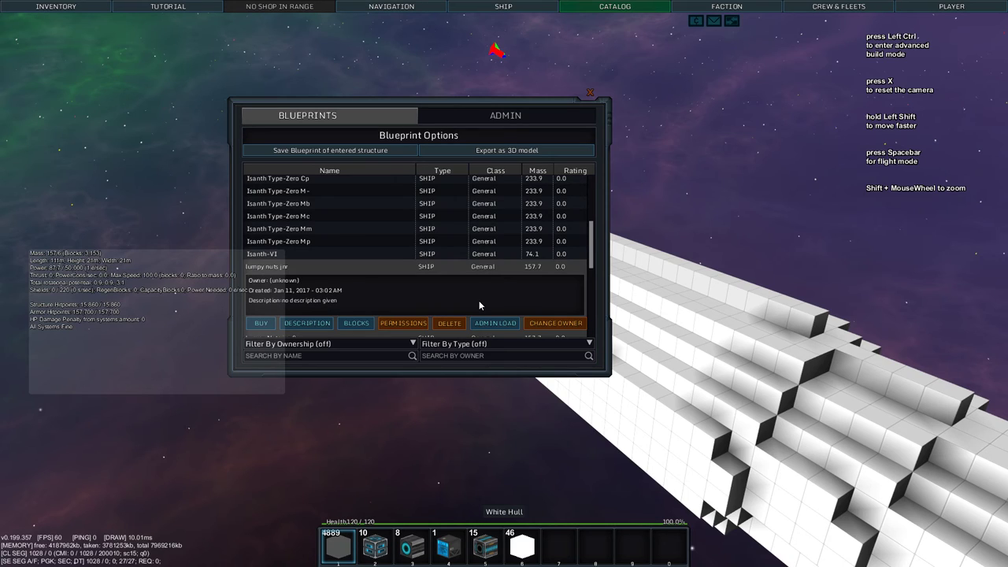
Delete the old lumpy nuts jnr blueprint, close the catalog and reopen the inventory
left_click(294, 267)
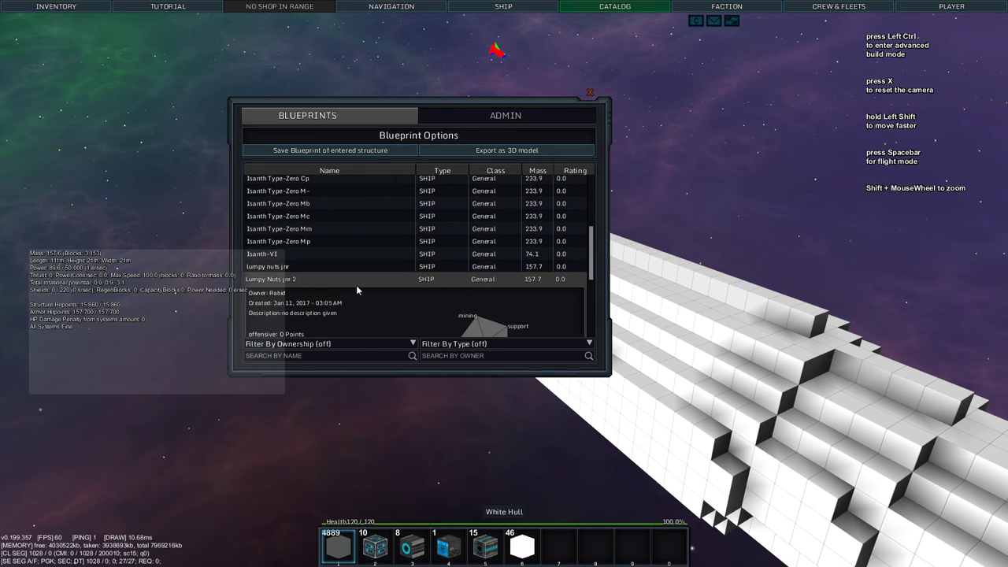
scroll(367, 295, "down", 2)
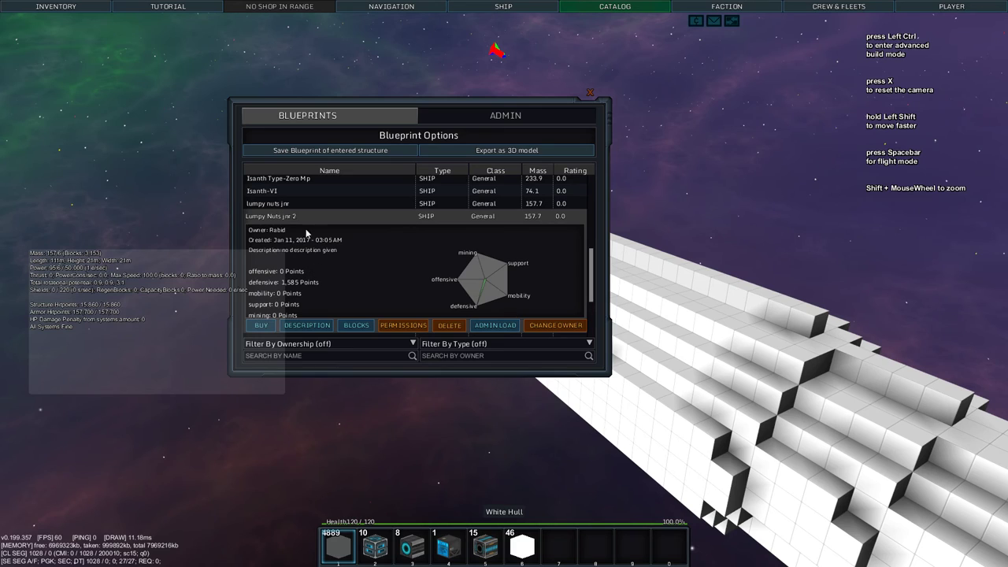
left_click(260, 206)
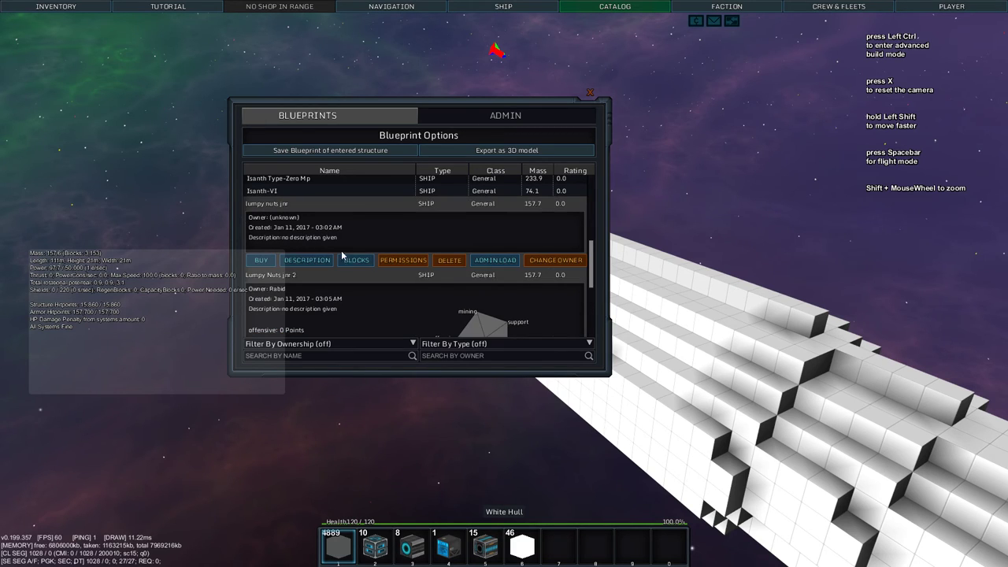
left_click(453, 265)
left_click(335, 273)
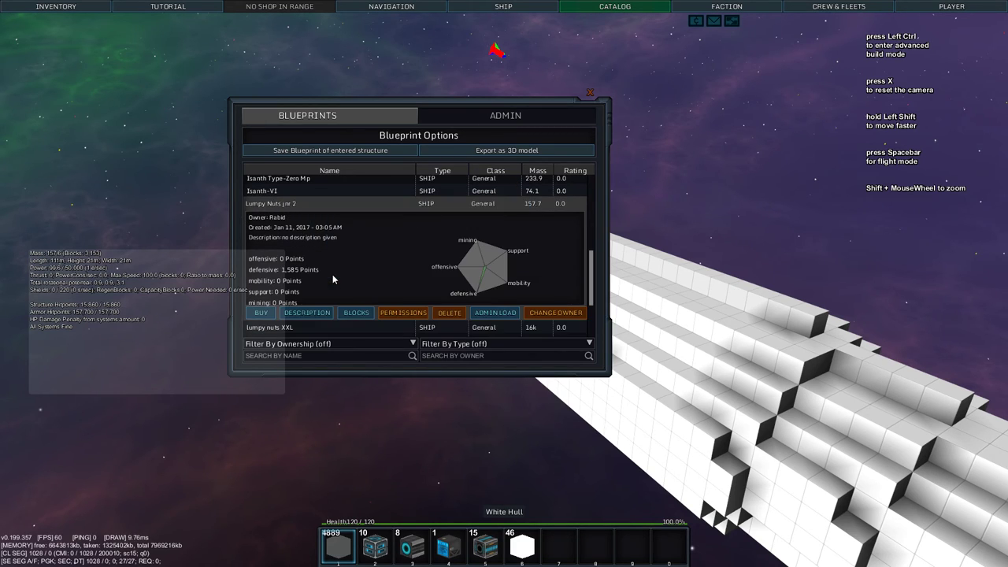
left_click(589, 93)
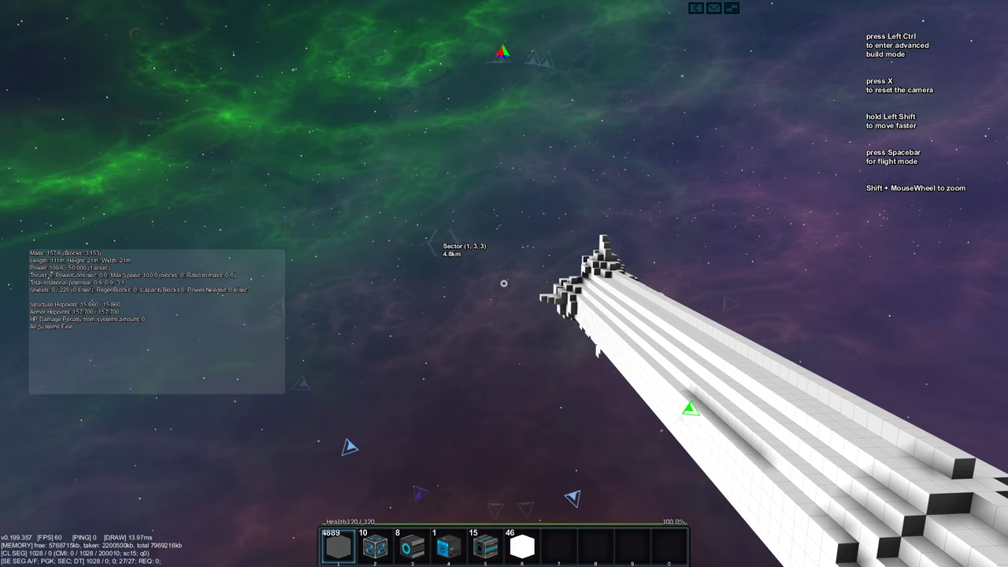
key("i")
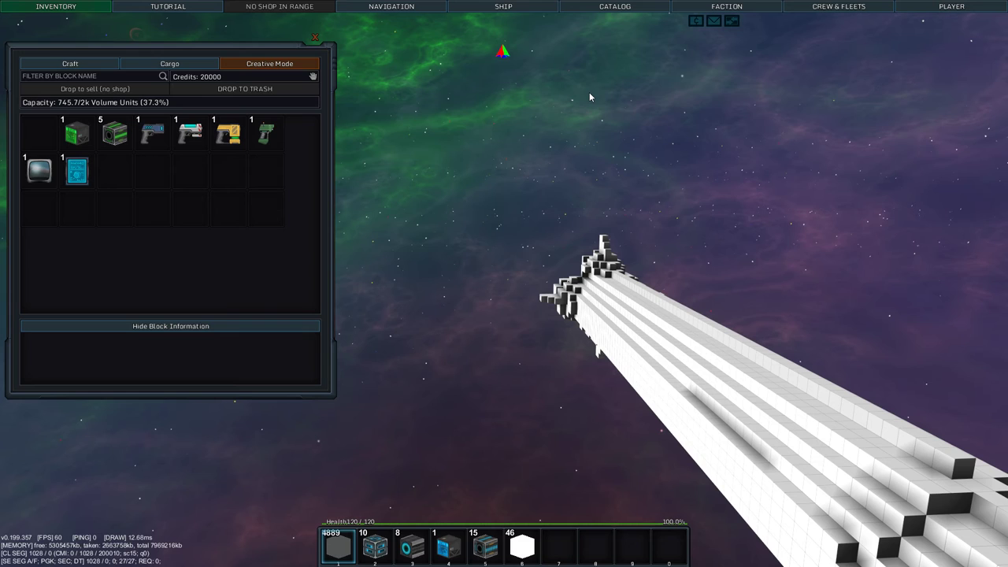
Admin-load the lumpy nuts XXL blueprint from the Catalog, accept the default ship name, and close the catalog
left_click(632, 7)
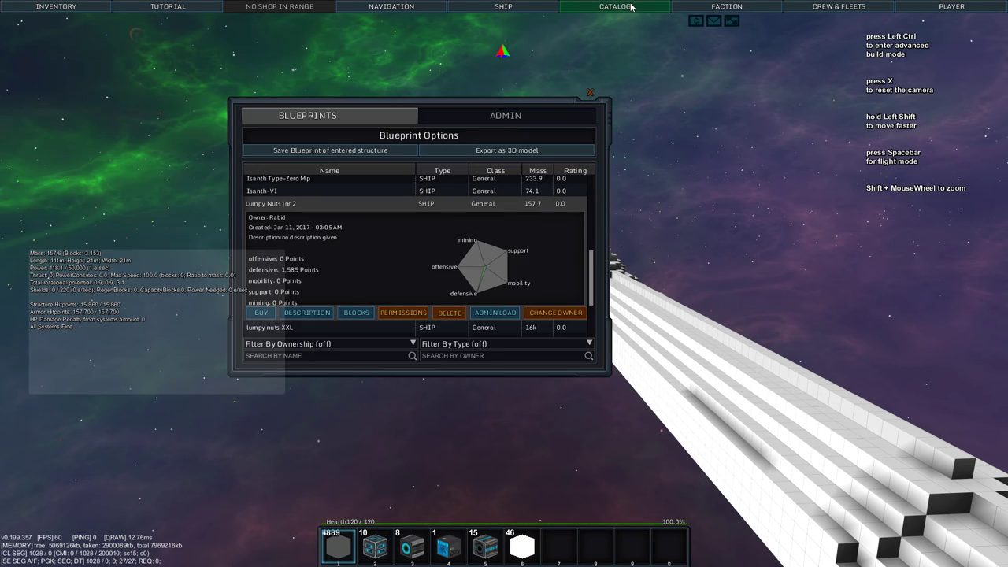
left_click(292, 205)
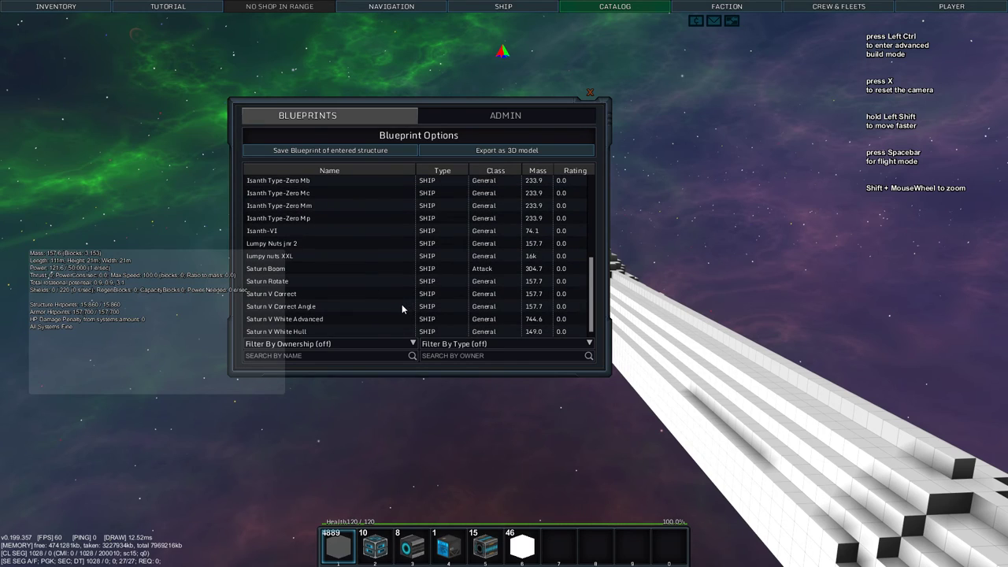
left_click(323, 257)
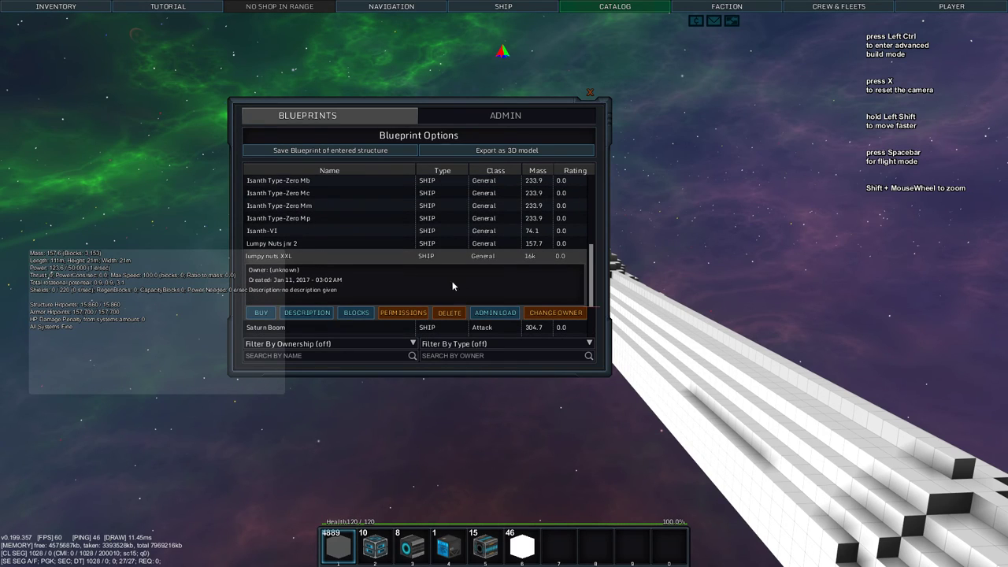
left_click(484, 315)
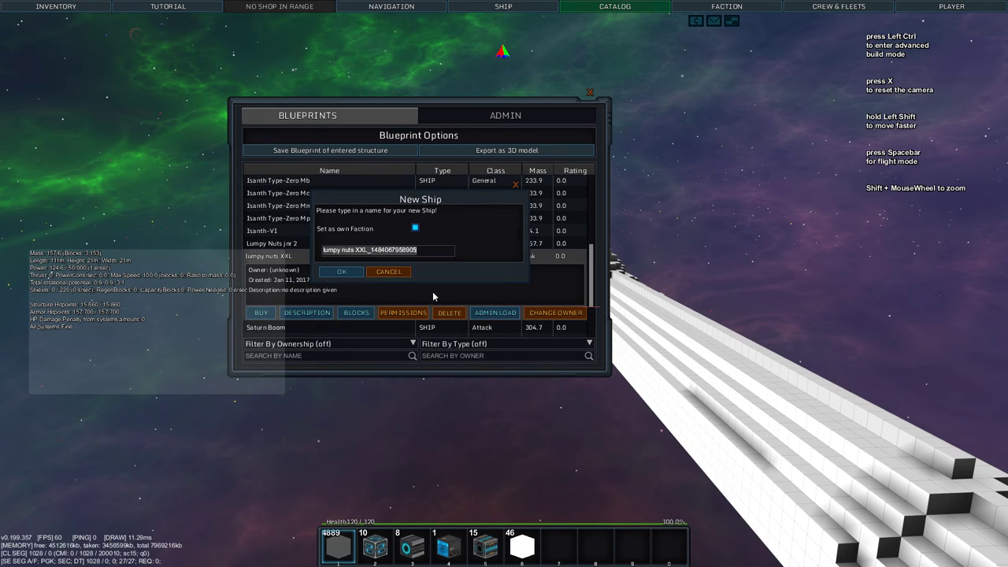
left_click(338, 271)
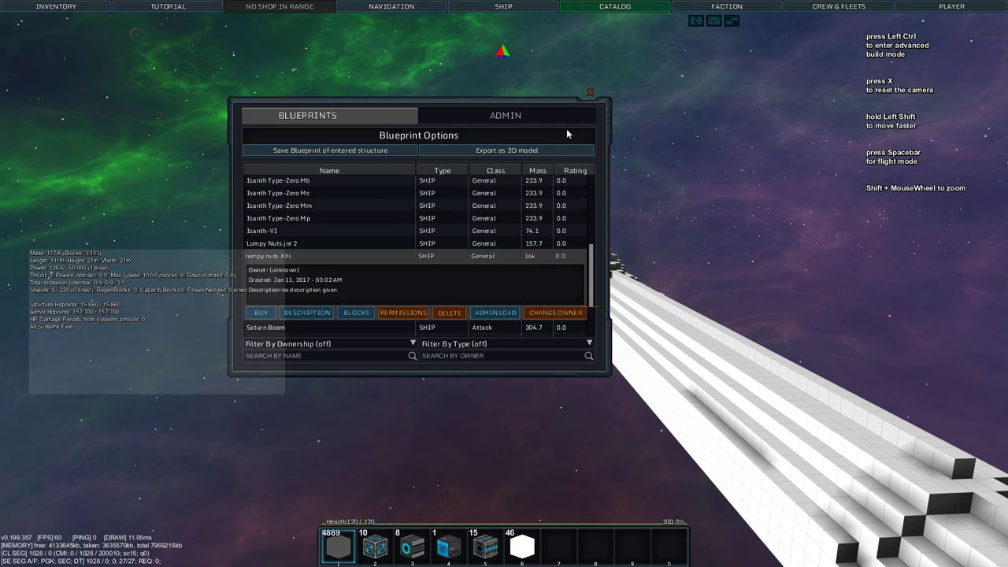
left_click(589, 96)
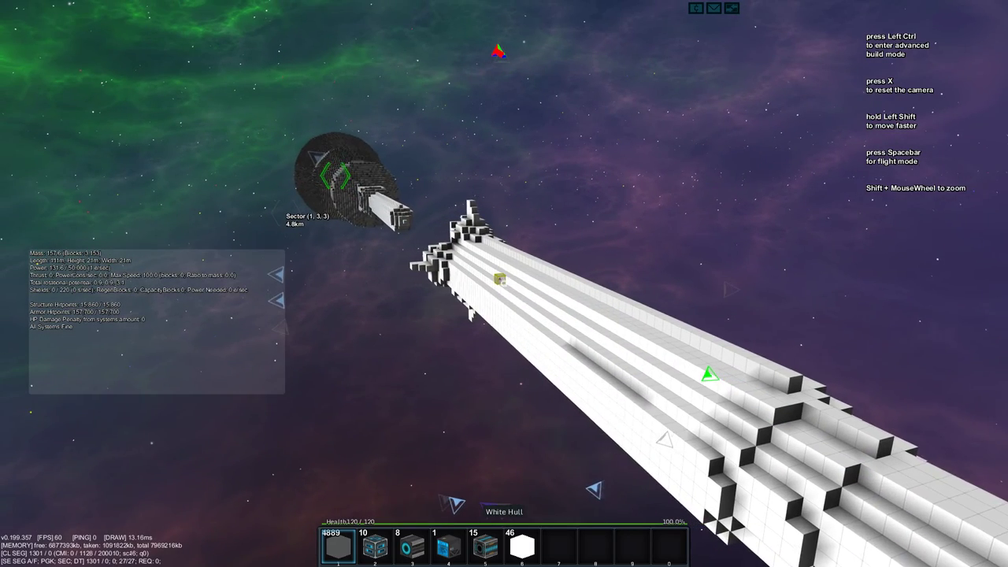
Target the small 0.1-mass ship from the Navigation list and board it
key("n")
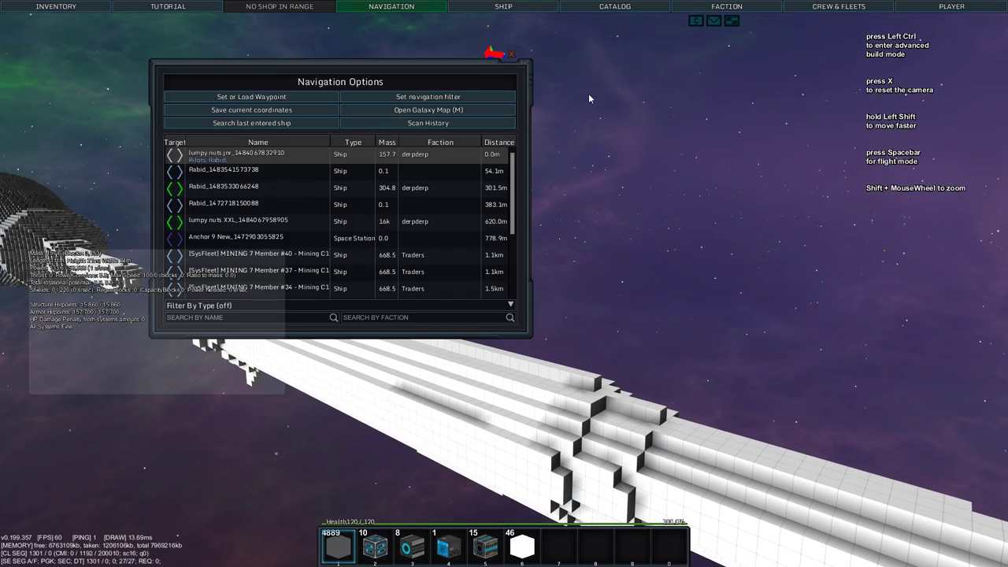
key("n")
key("r")
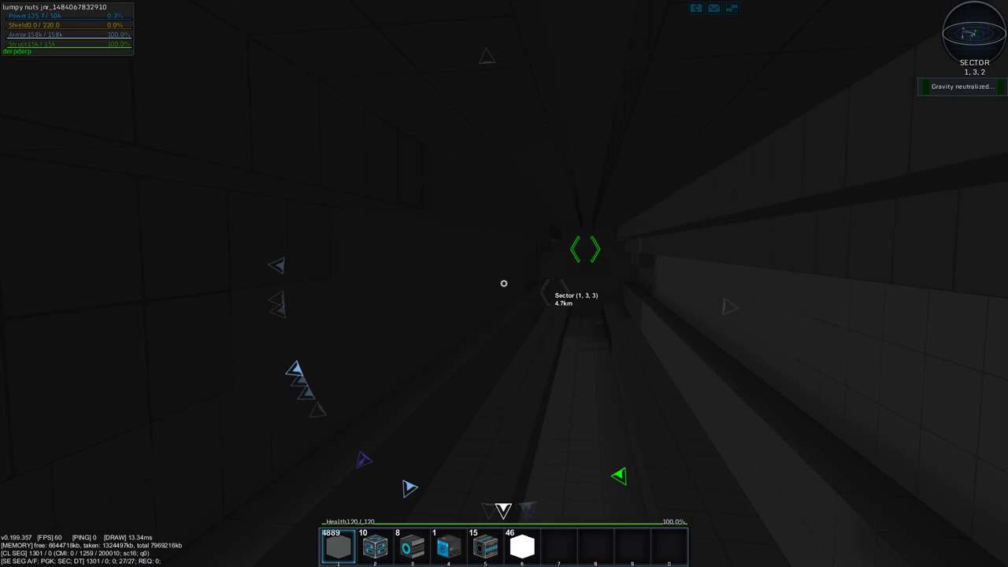
key("n")
left_click(246, 192)
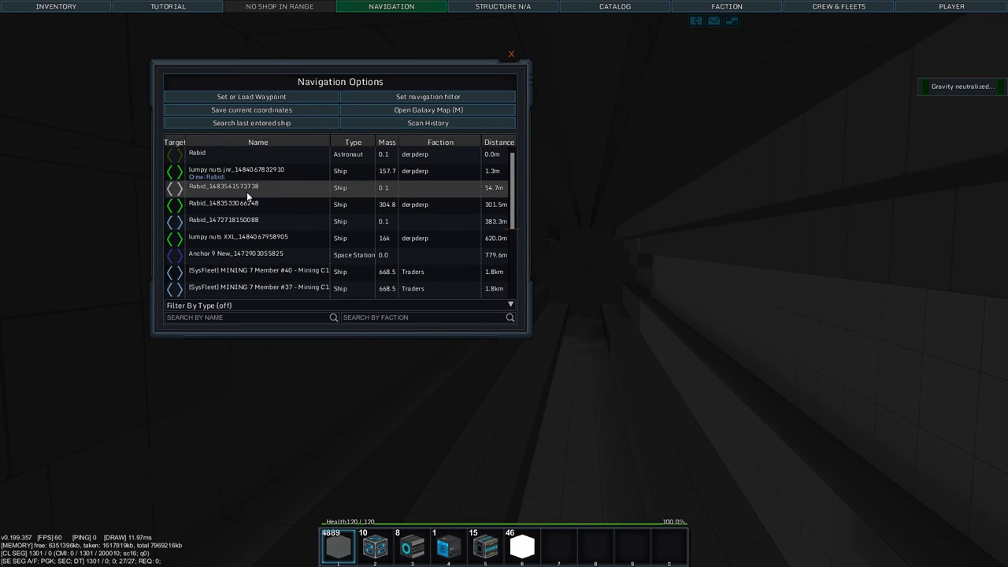
key("Tab")
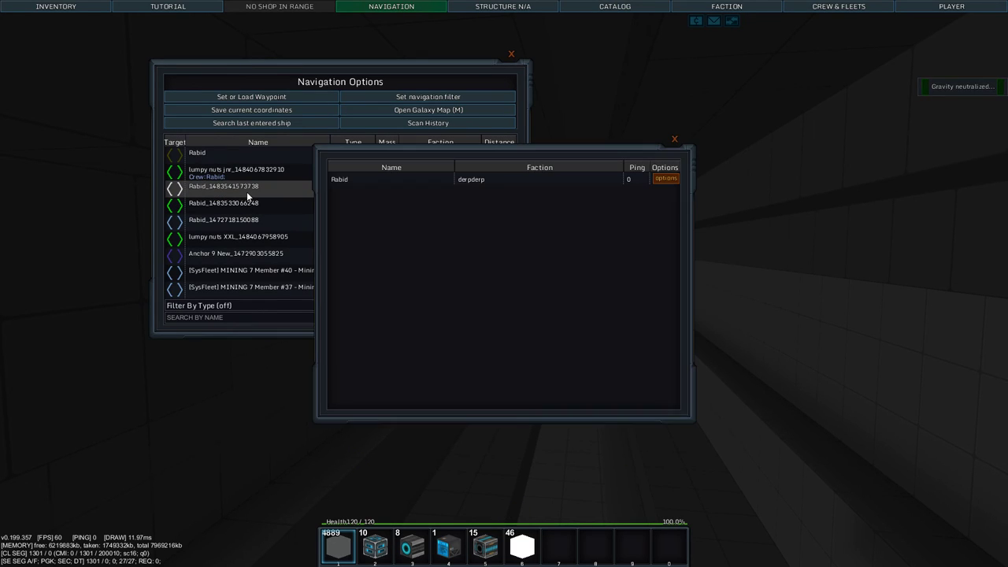
key("r")
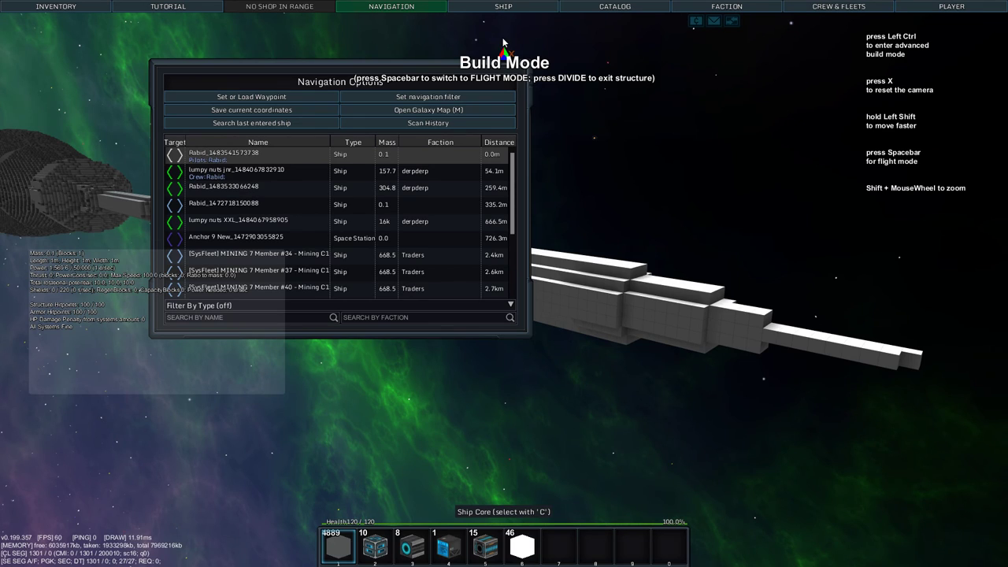
key("n")
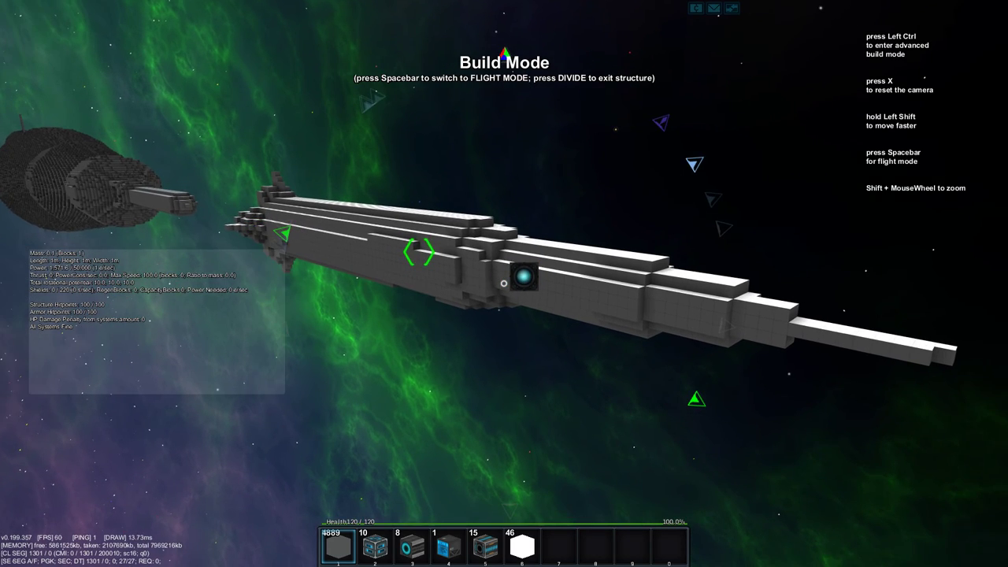
Switch the ship to Flight Mode and accelerate toward the station
key("space")
key("w")
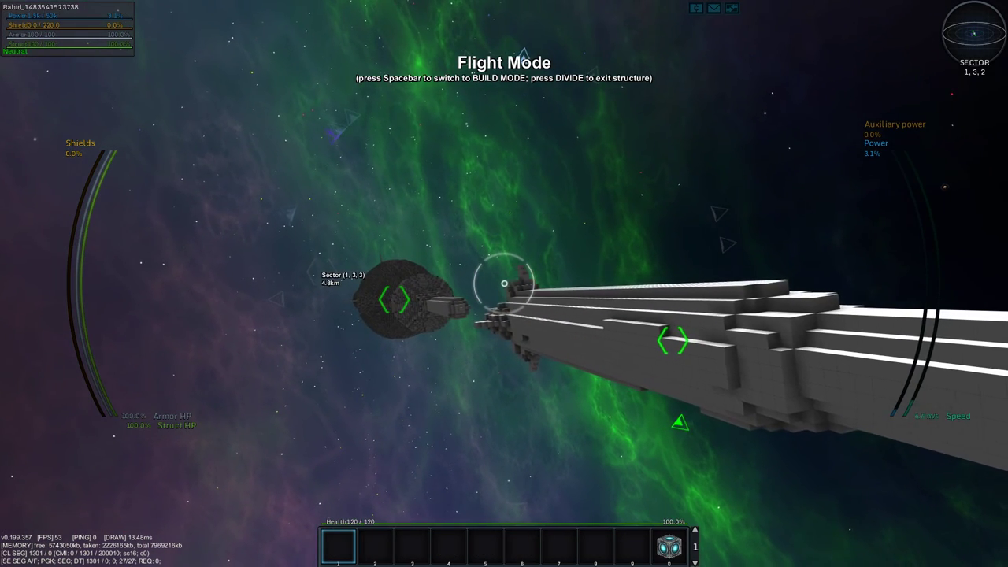
key("w")
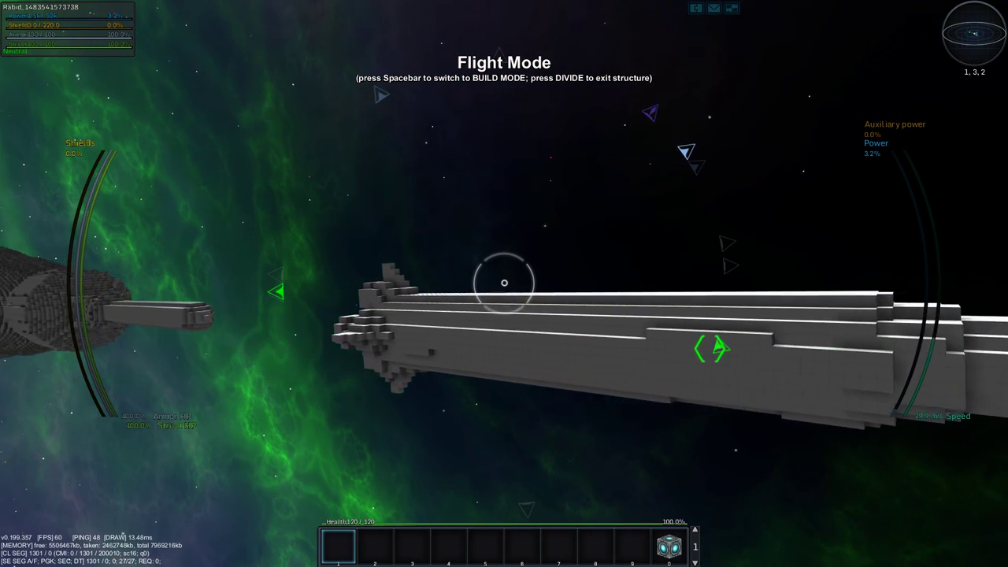
Fly toward the giant grey rocket and slow down beside it
key("w")
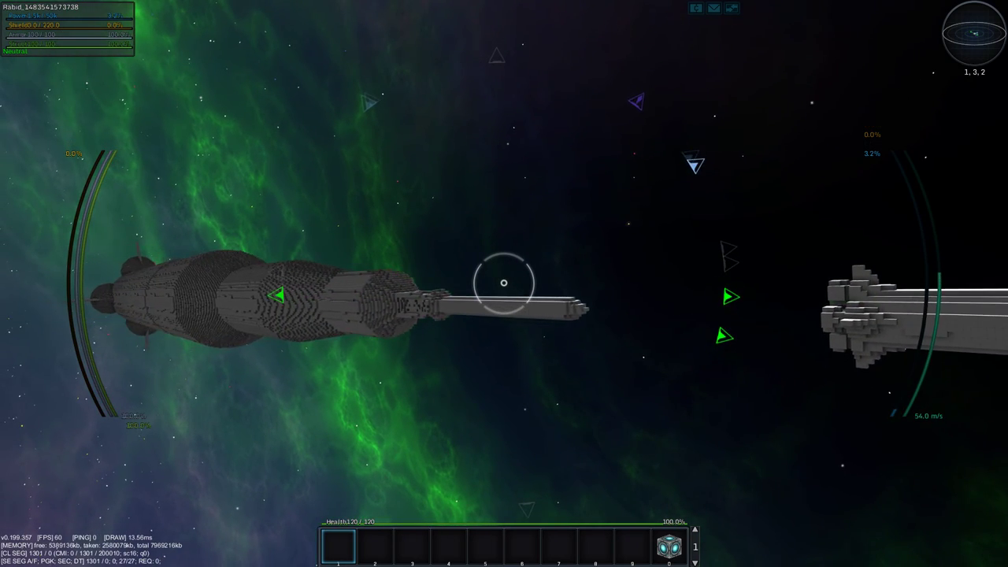
key("w")
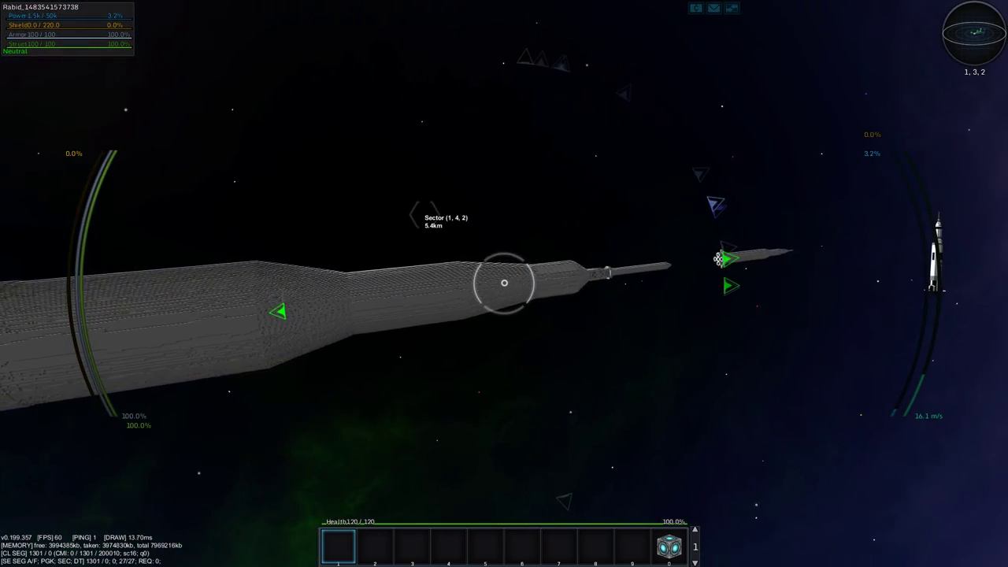
key("f")
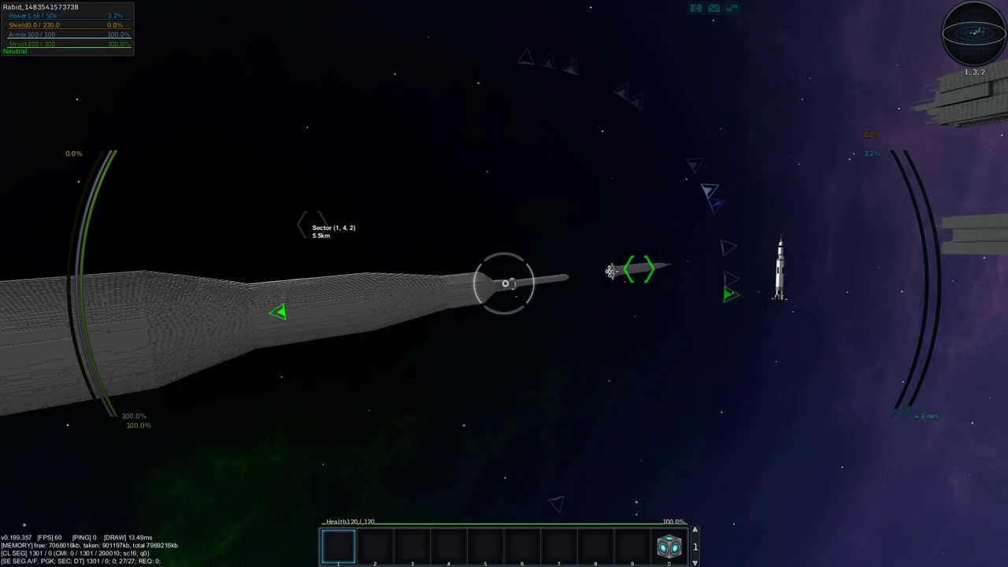
Fly along the lumpy nuts XXL hull, turning right and rolling level with it
key("w")
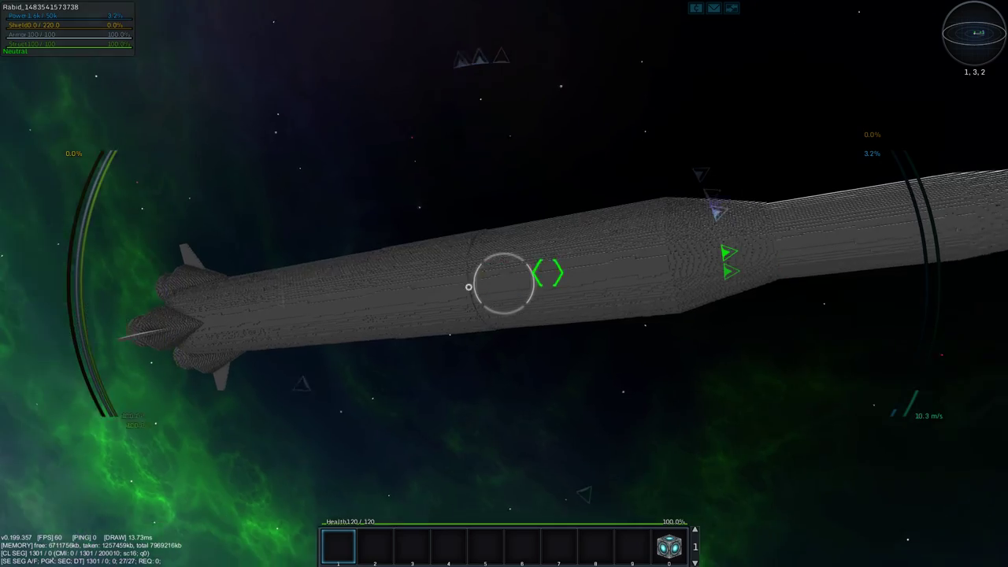
key("w")
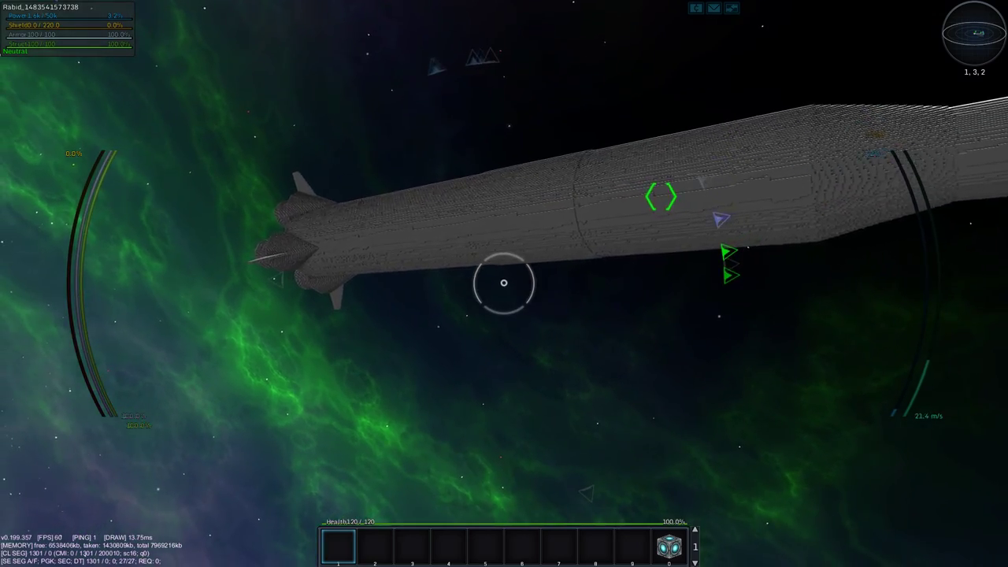
key("w")
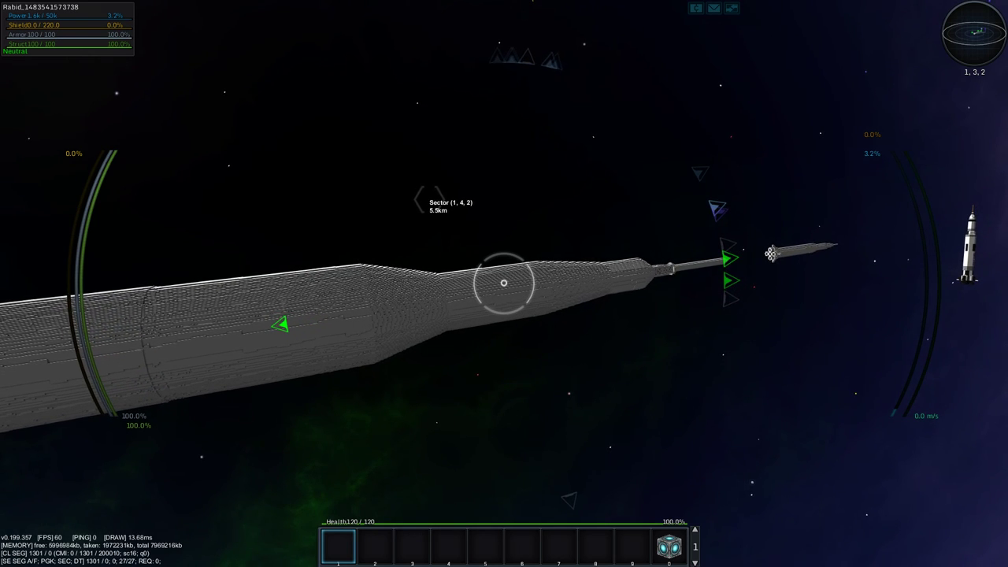
key("q")
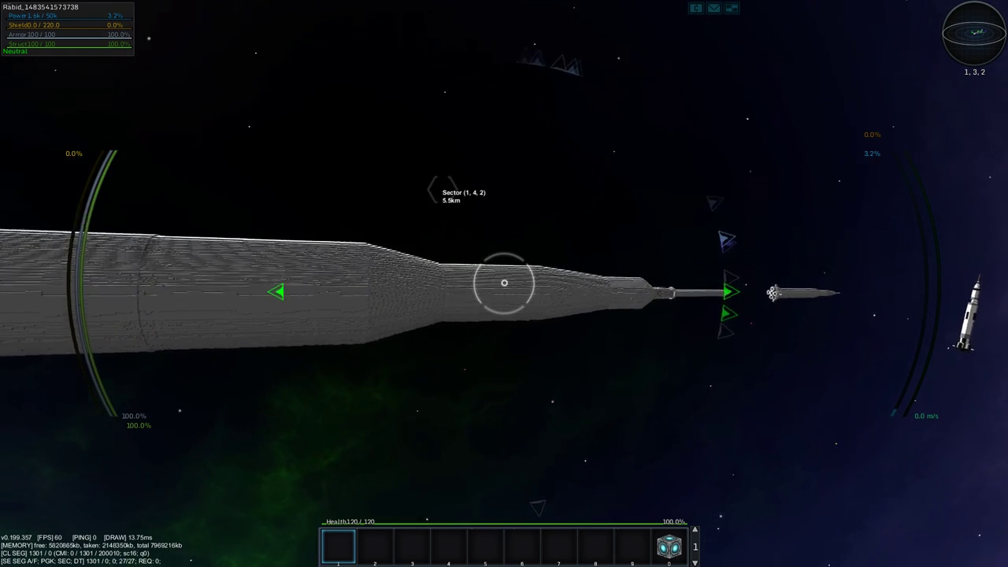
mouse_move(505, 283)
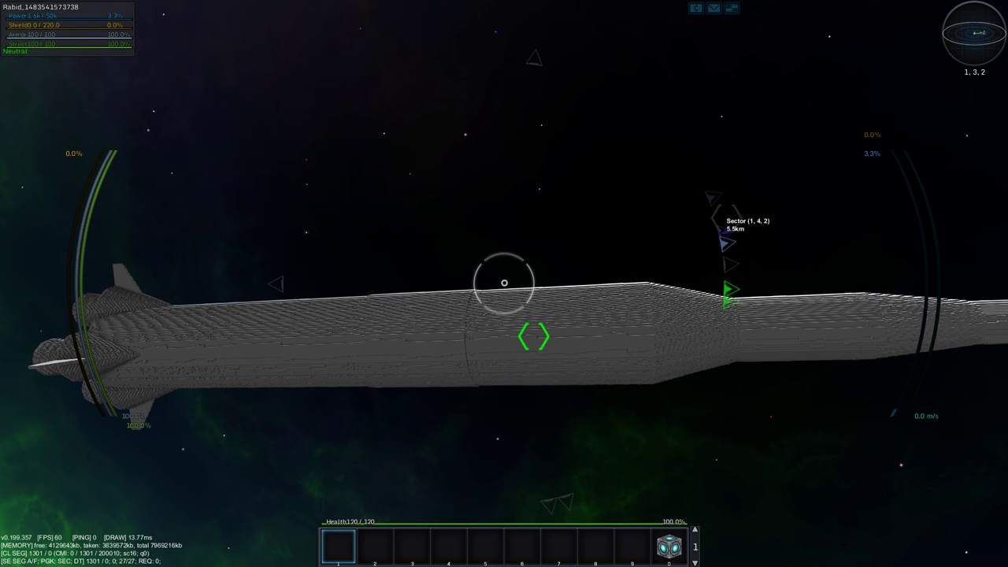
key("d")
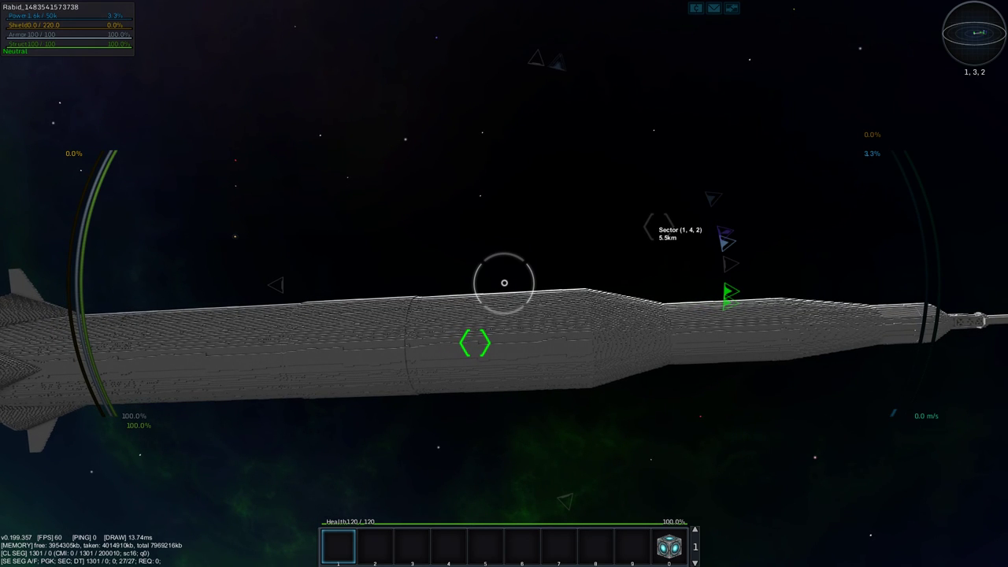
mouse_move(371, 290)
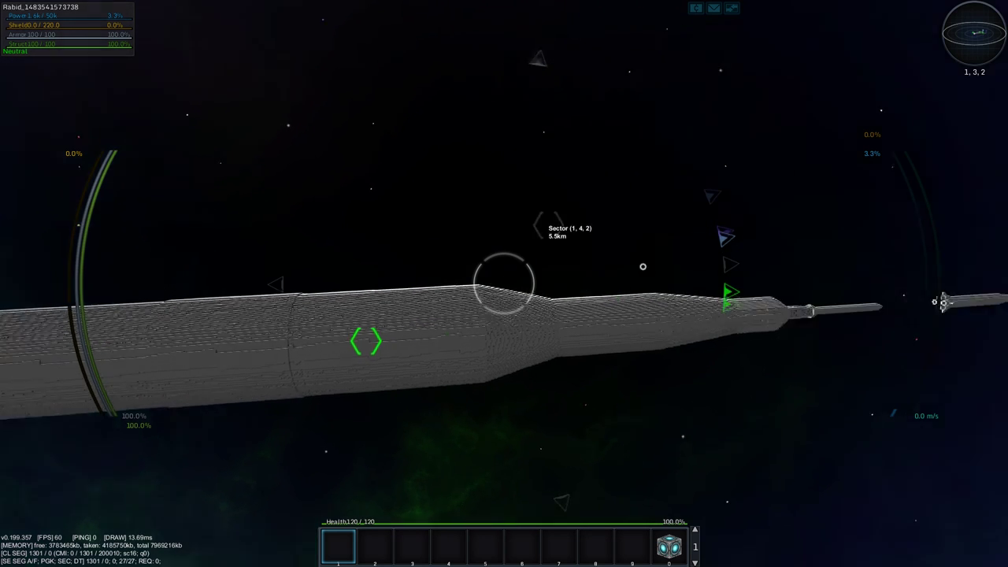